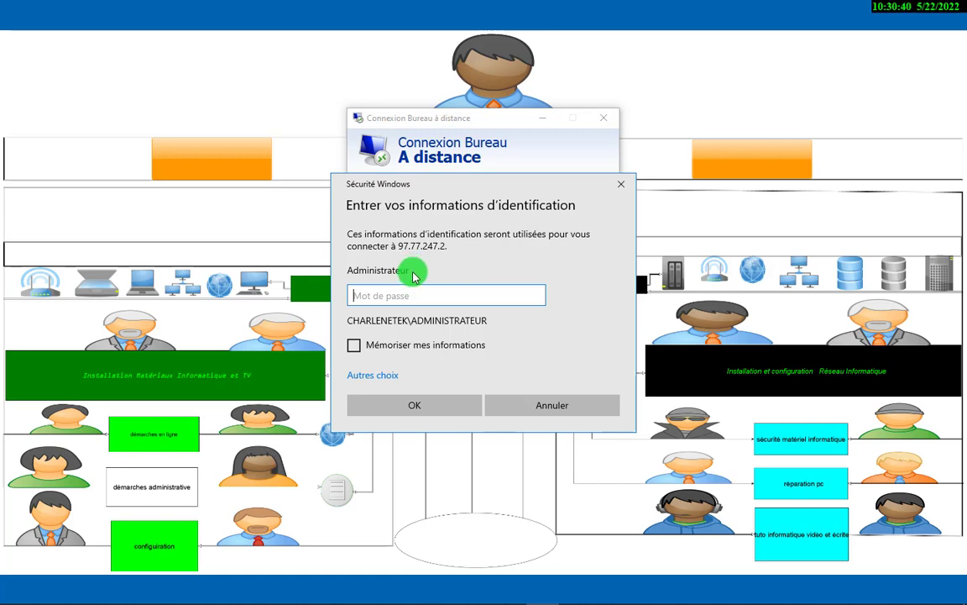
# Enter the Administrateur account password, then accept the certificate warning to connect to 97.77.247.2
pyautogui.click(462, 294)
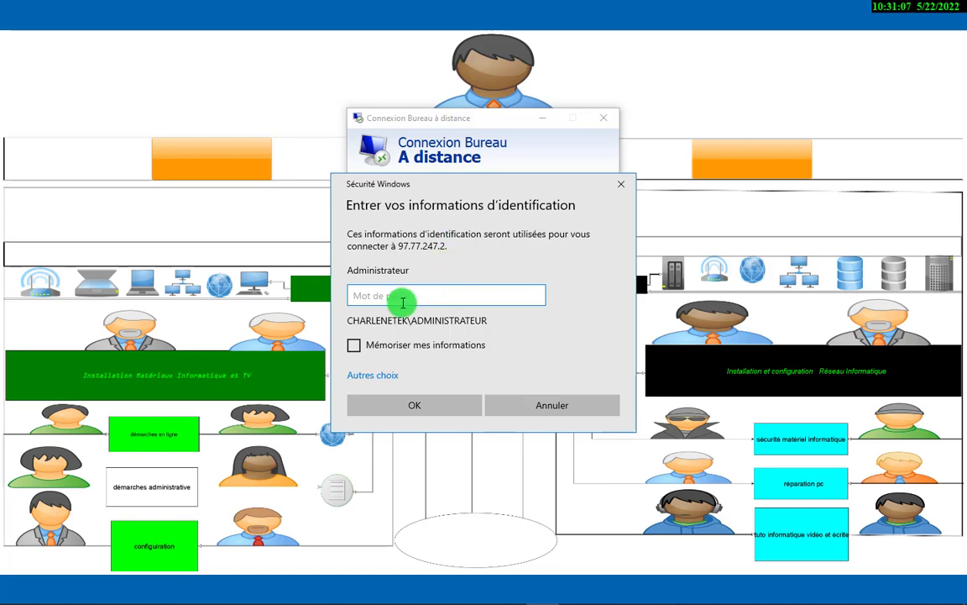
pyautogui.write('••')
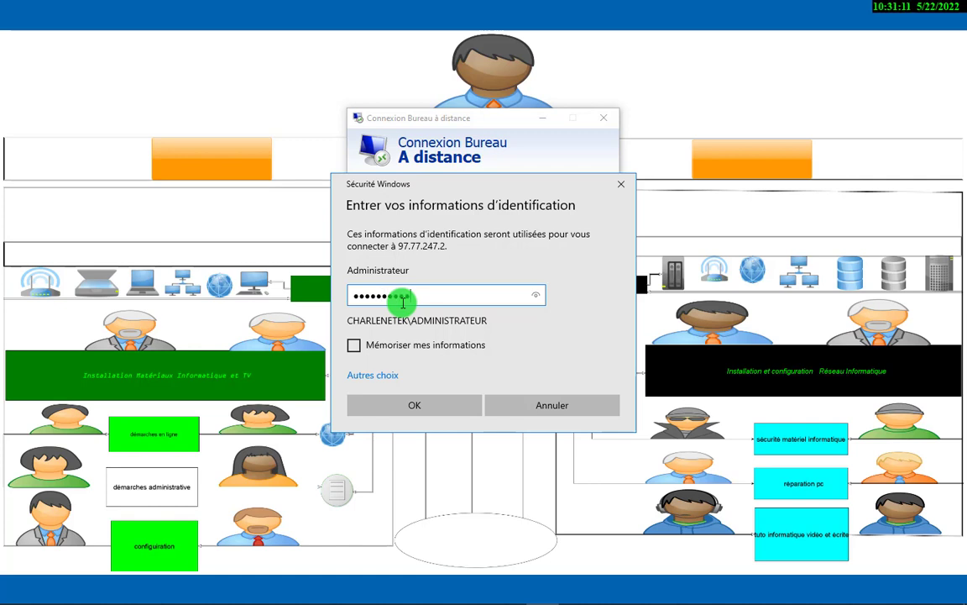
pyautogui.press('capslock')
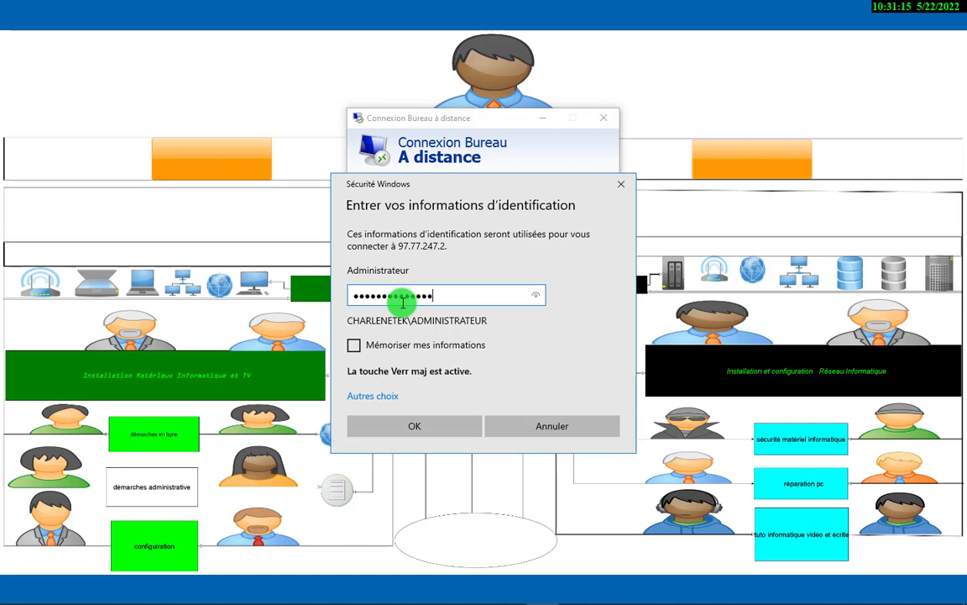
pyautogui.press('Return')
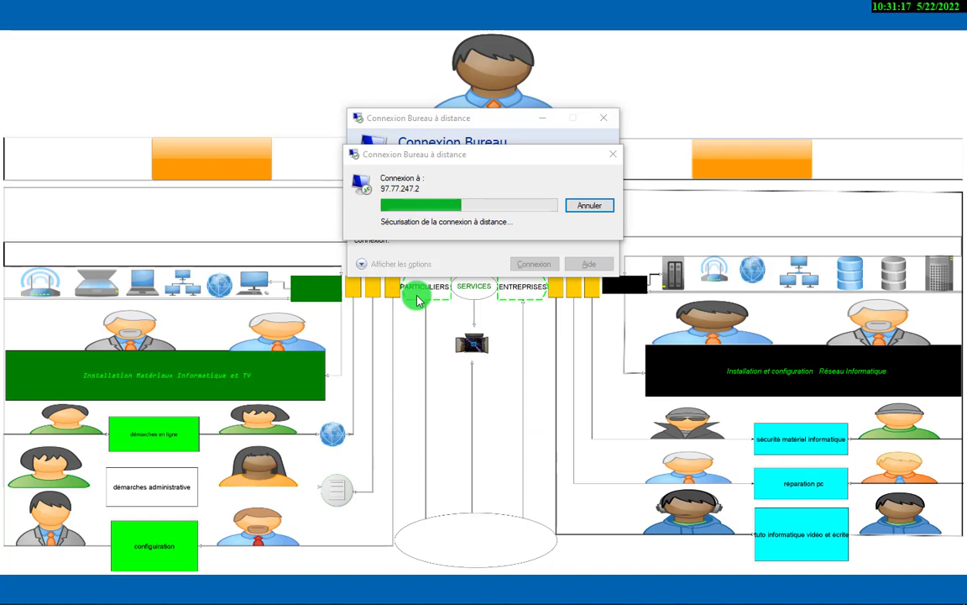
pyautogui.click(529, 312)
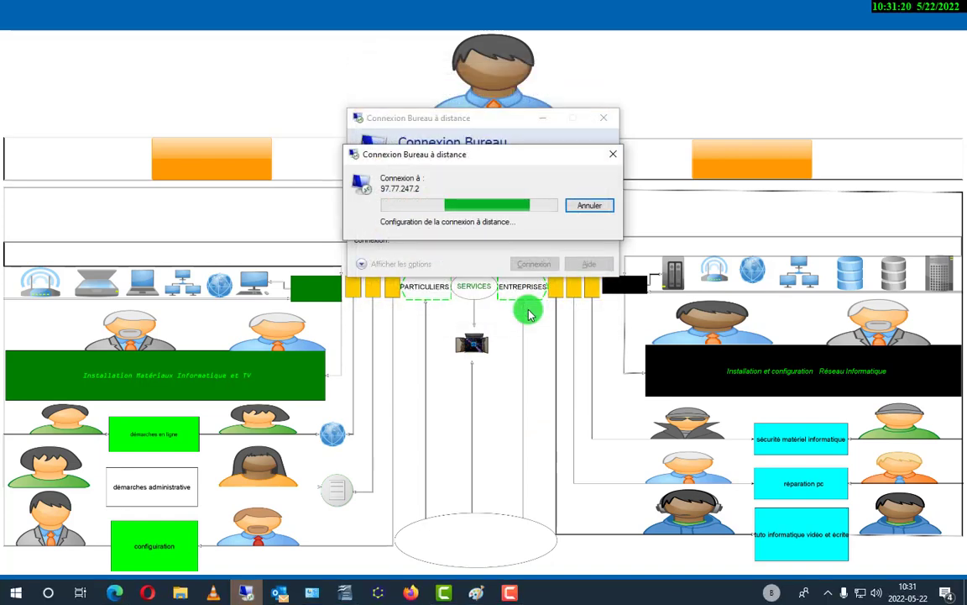
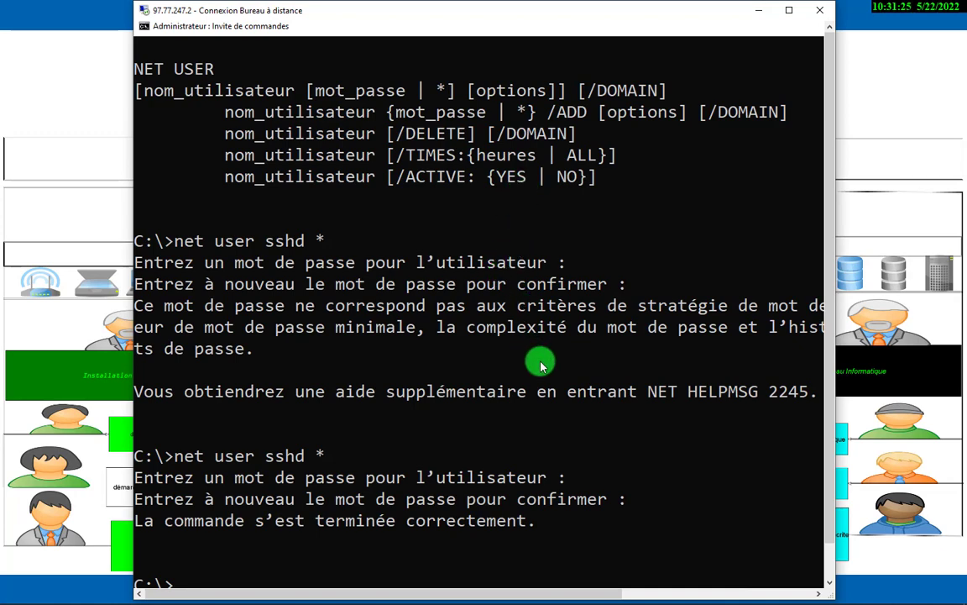
# Clear the server's console with cls and close Server Manager
pyautogui.scroll(-4, 545, 369)
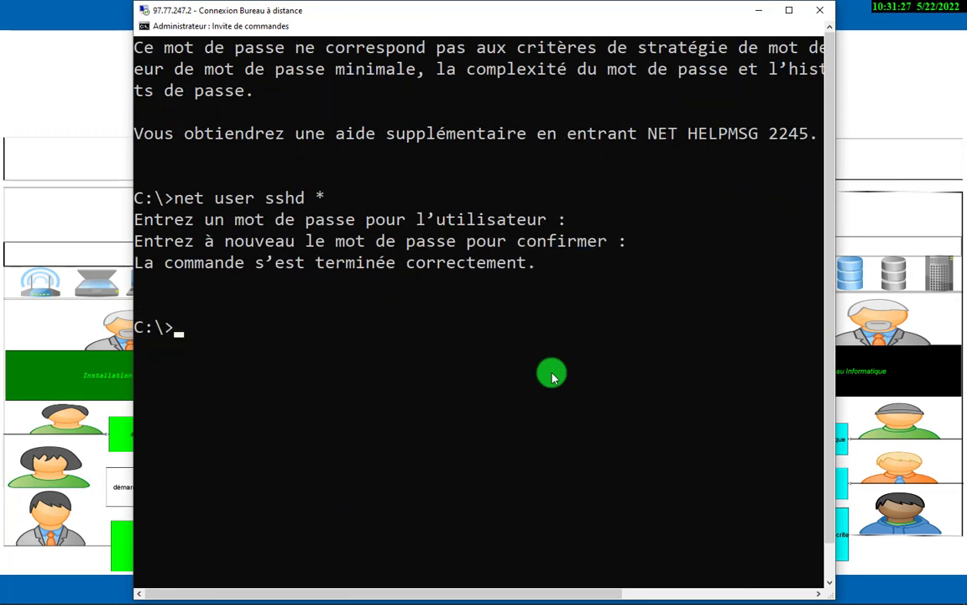
pyautogui.write('s')
pyautogui.press('Return')
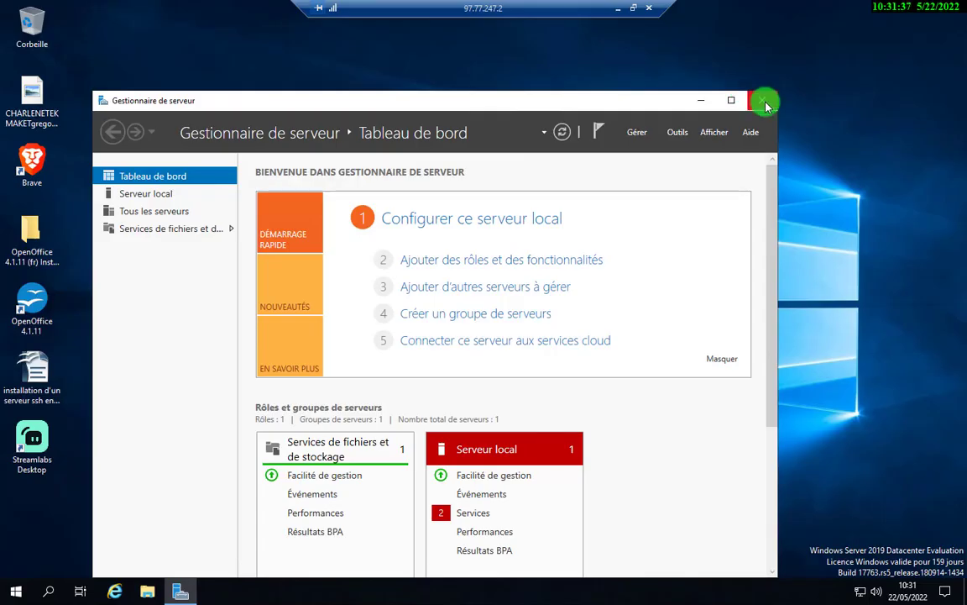
pyautogui.click(766, 104)
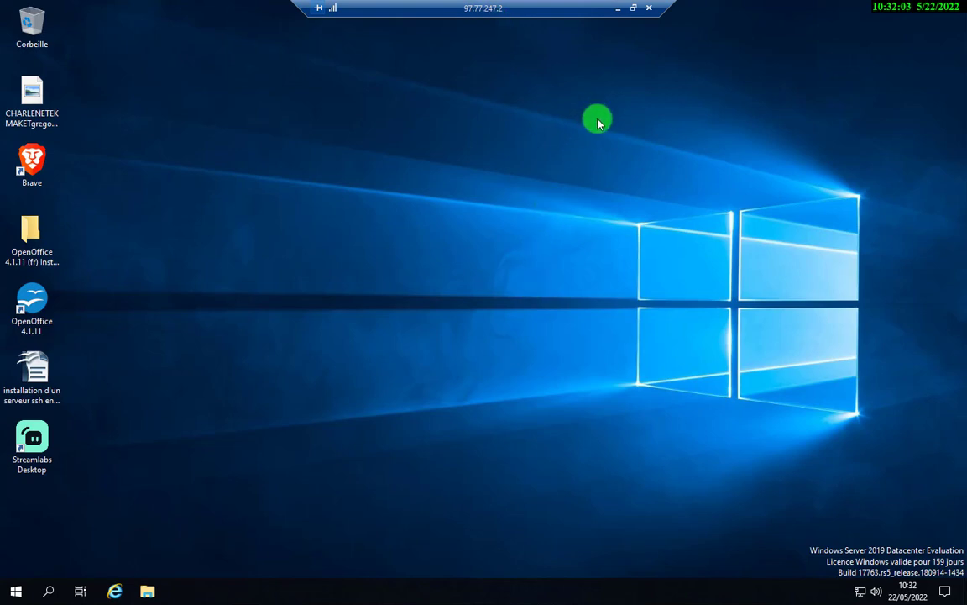
# Launch Command Prompt as administrator on the local PC from a Start menu search for cmd
pyautogui.click(617, 10)
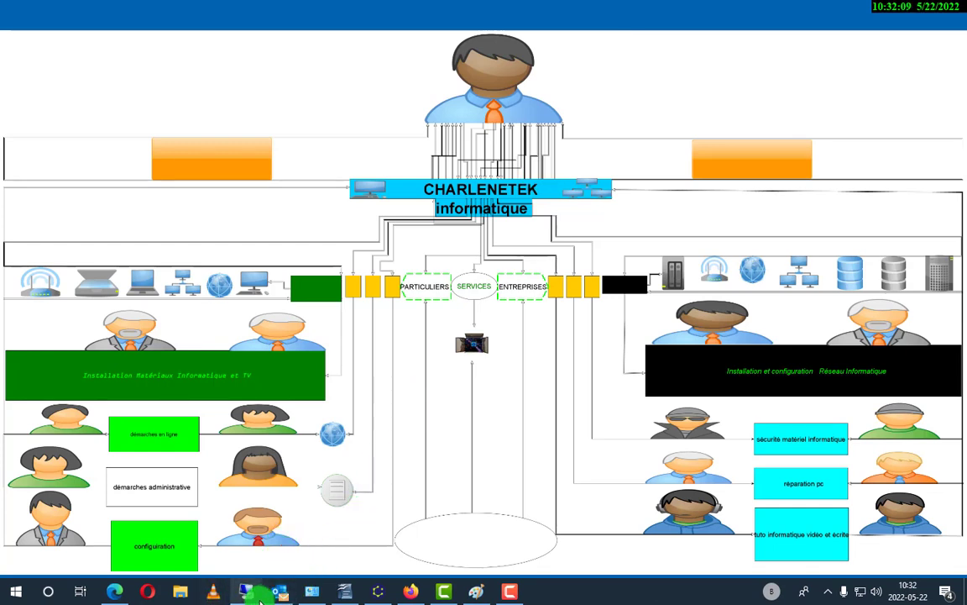
pyautogui.moveTo(260, 598)
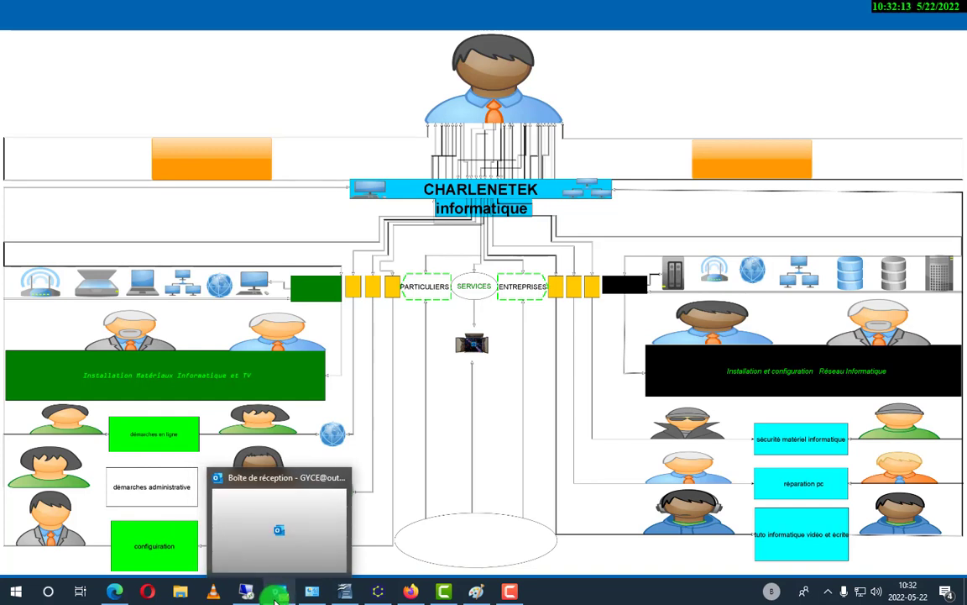
pyautogui.rightClick(13, 594)
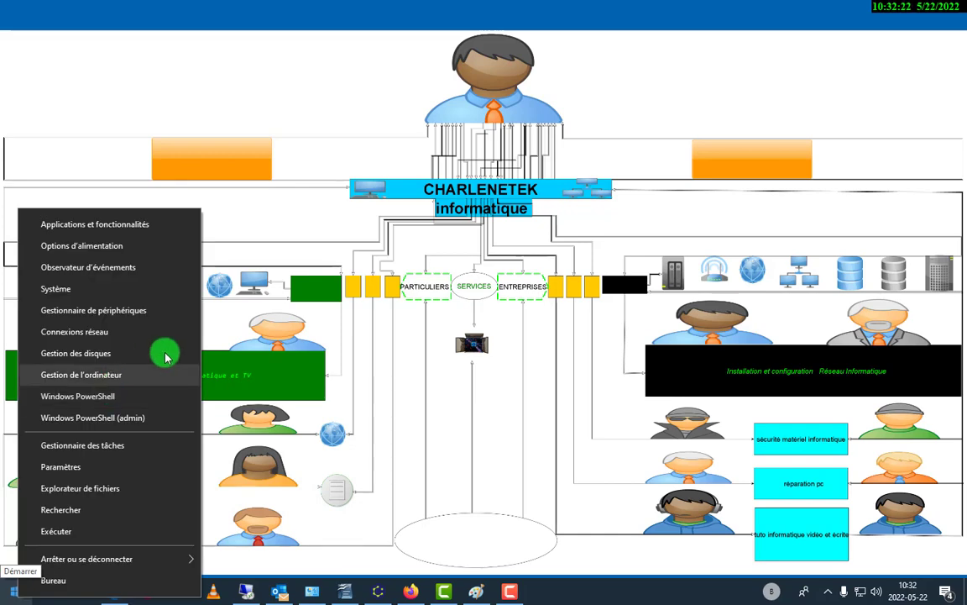
pyautogui.click(268, 319)
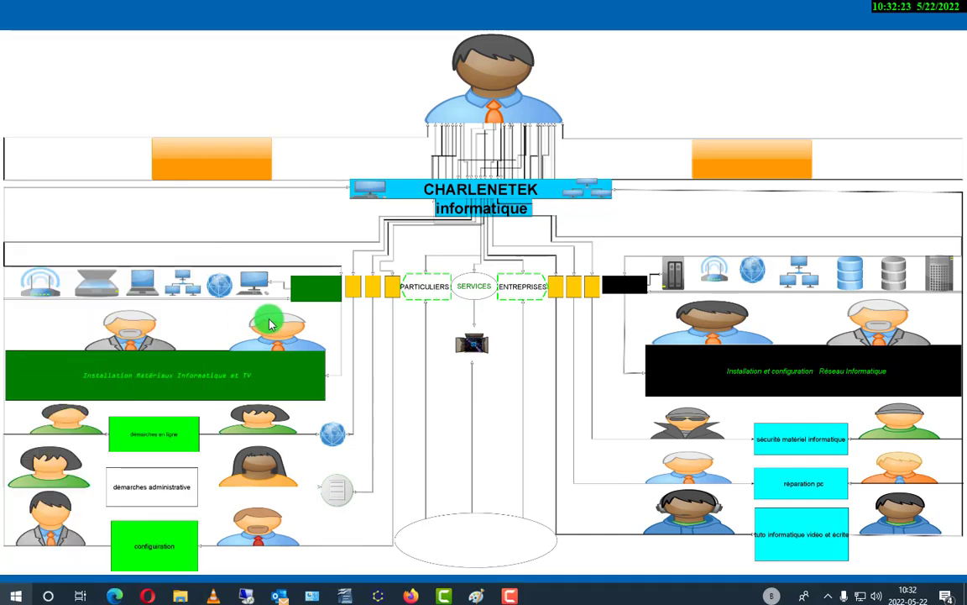
pyautogui.click(13, 594)
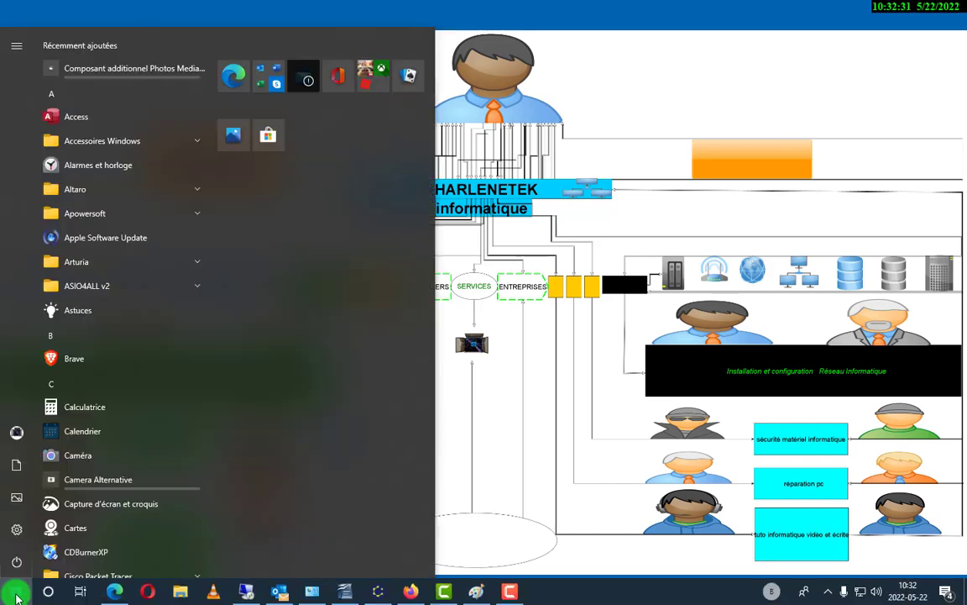
pyautogui.moveTo(17, 557)
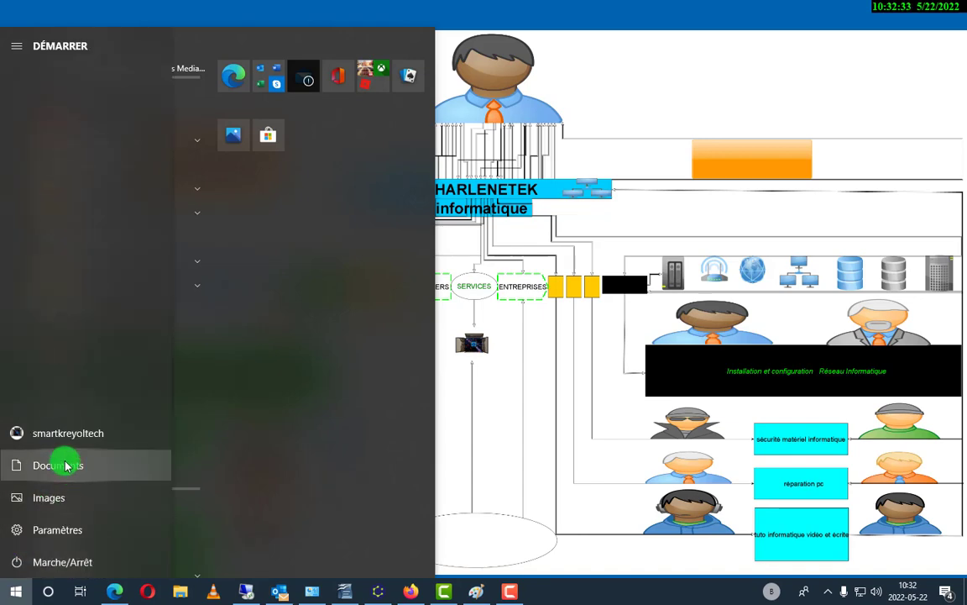
pyautogui.write('cm')
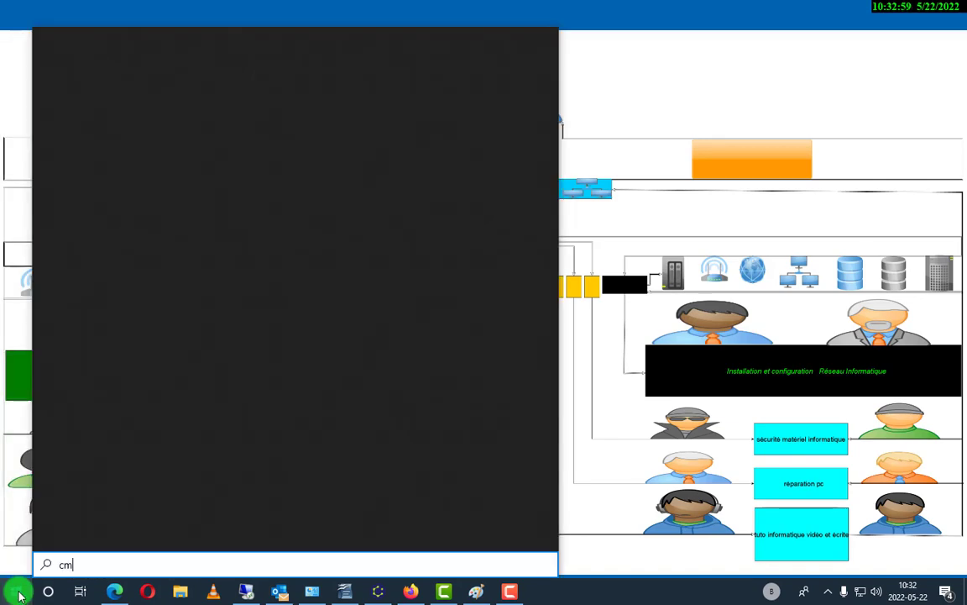
pyautogui.write('g')
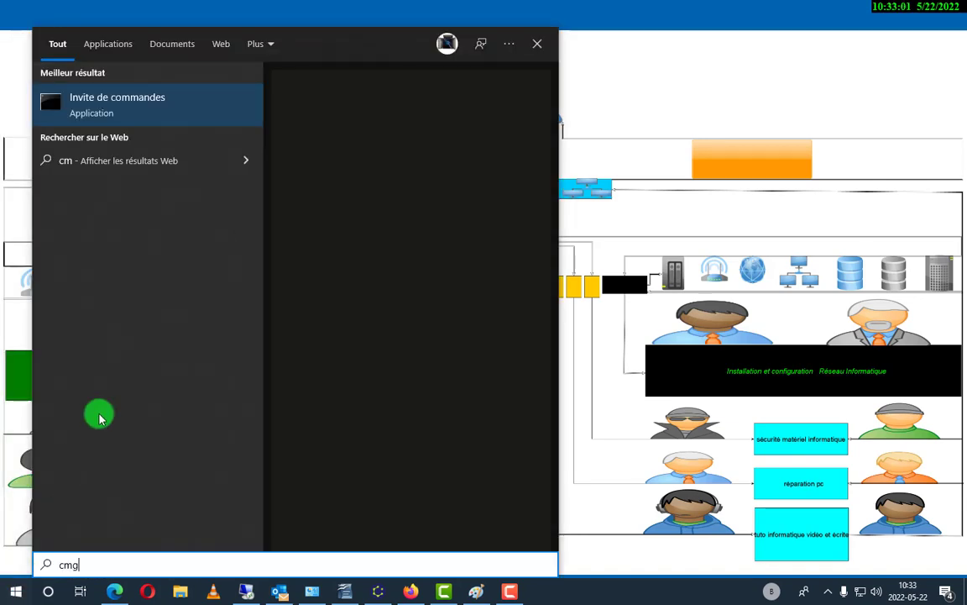
pyautogui.rightClick(162, 115)
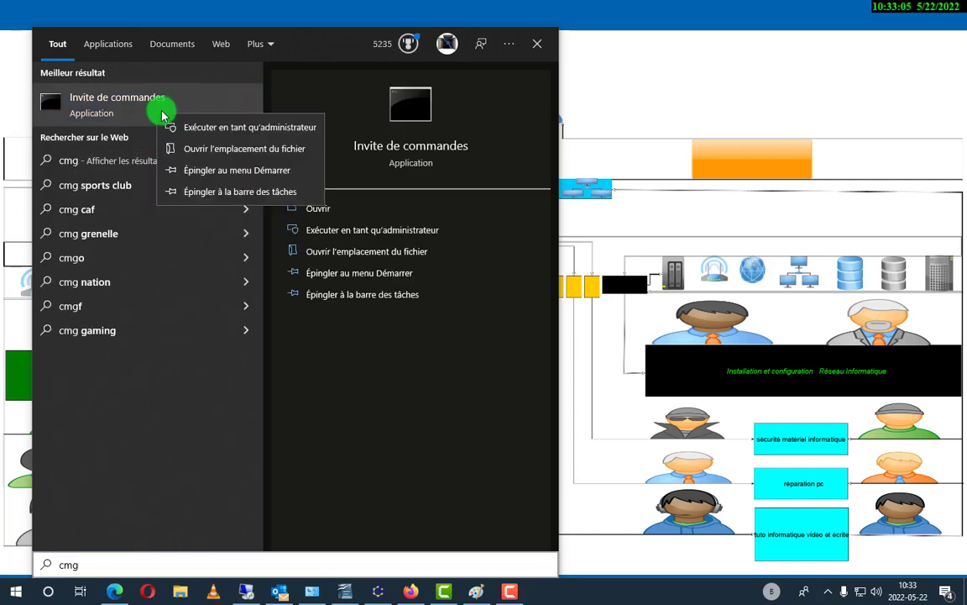
pyautogui.click(191, 126)
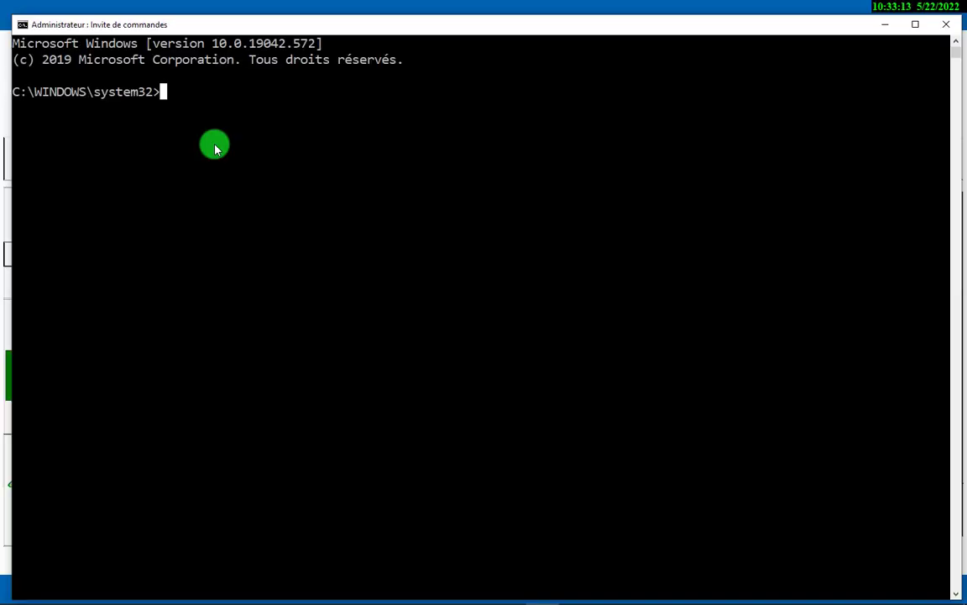
# Move to C:\, clear the console and switch to green text with color a
pyautogui.write('cd\\')
pyautogui.press('Return')
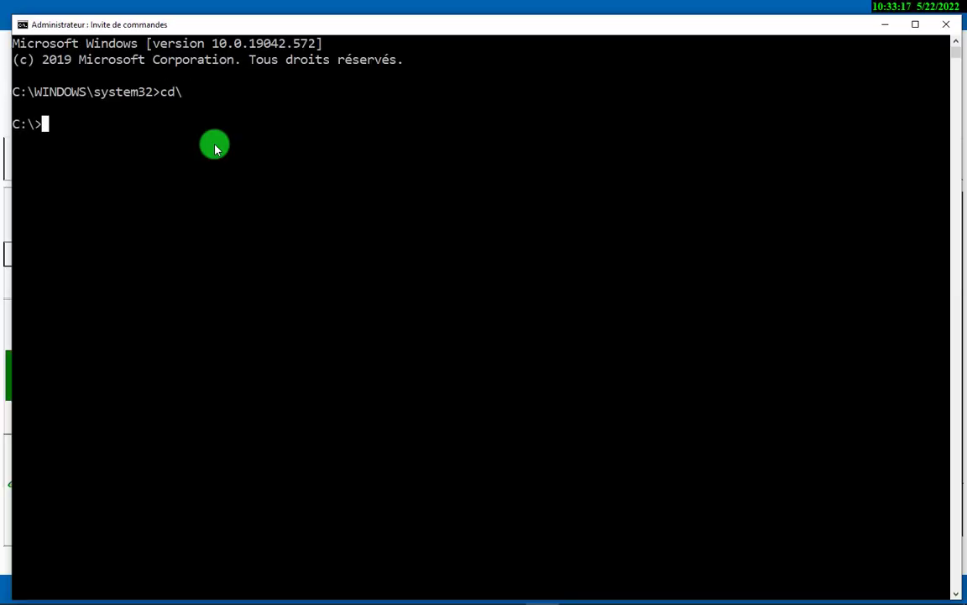
pyautogui.write('cls')
pyautogui.press('Return')
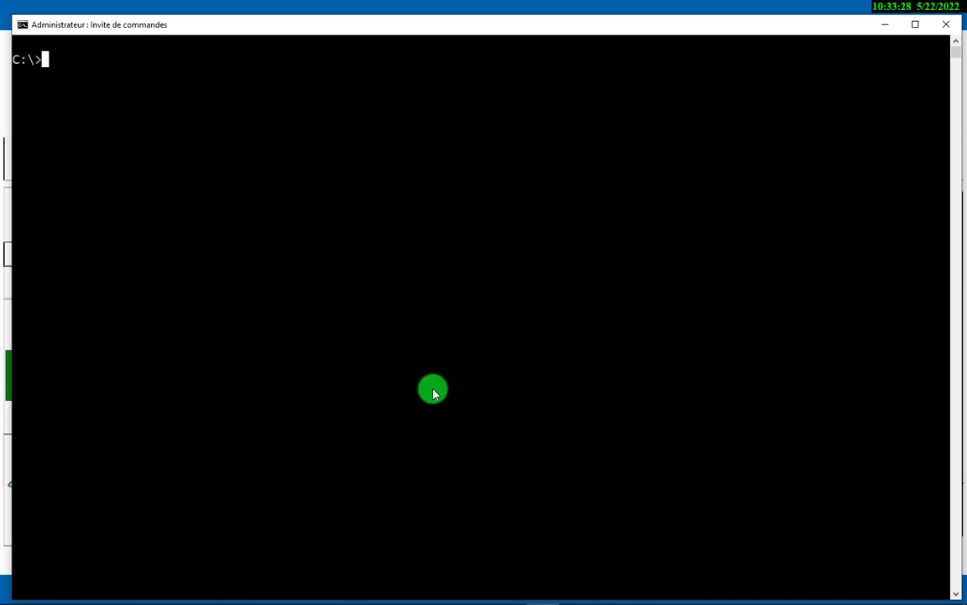
pyautogui.write('color')
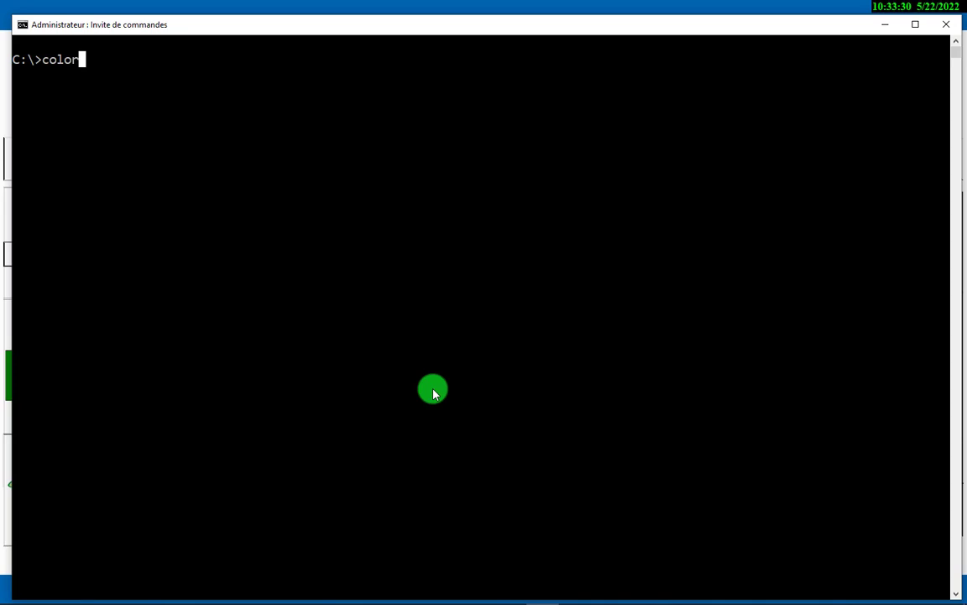
pyautogui.write(' a')
pyautogui.press('Return')
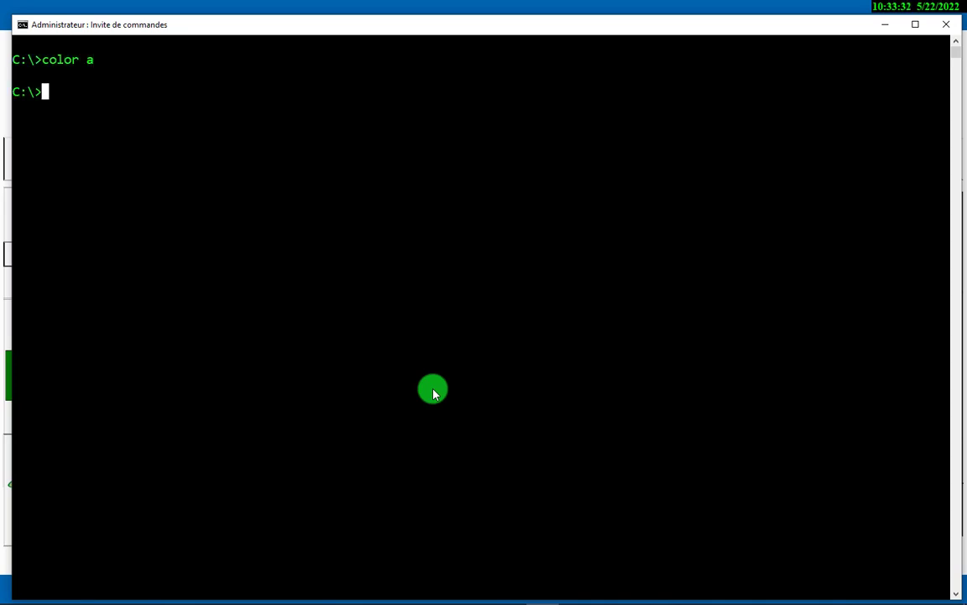
# Print the local PC's hostname and select it for copying
pyautogui.write('cls')
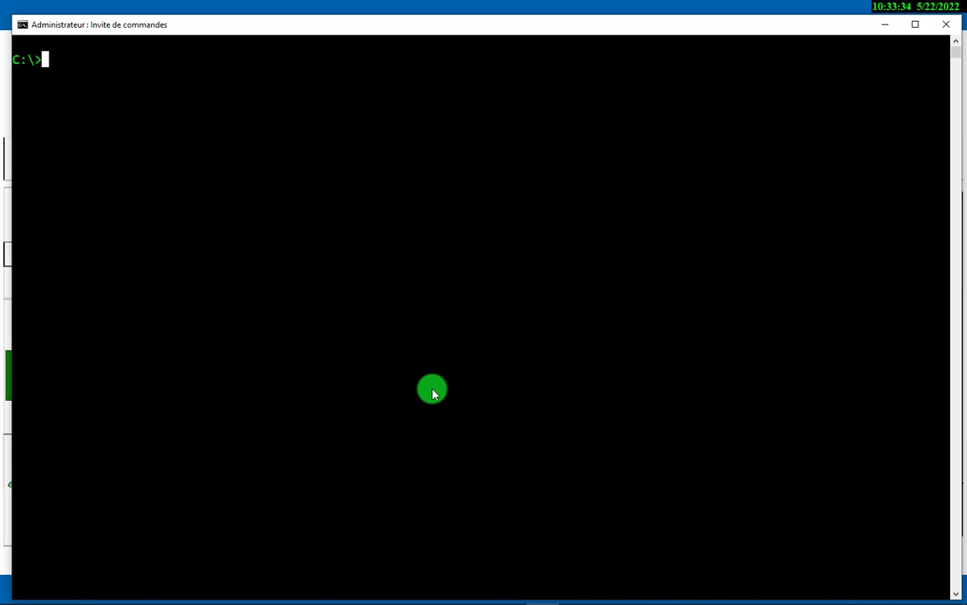
pyautogui.write('hostnam')
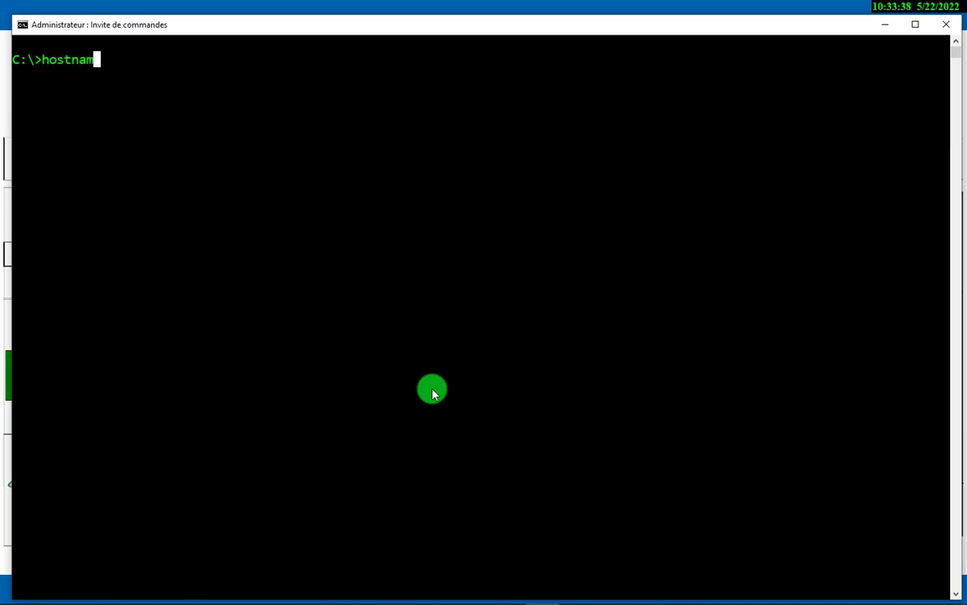
pyautogui.write('e')
pyautogui.press('Return')
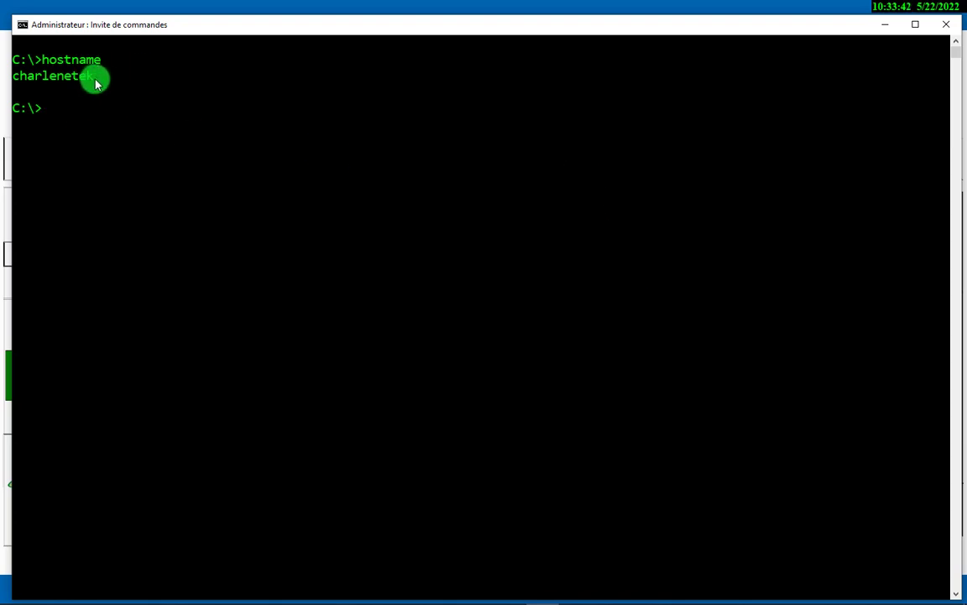
pyautogui.doubleClick(96, 81)
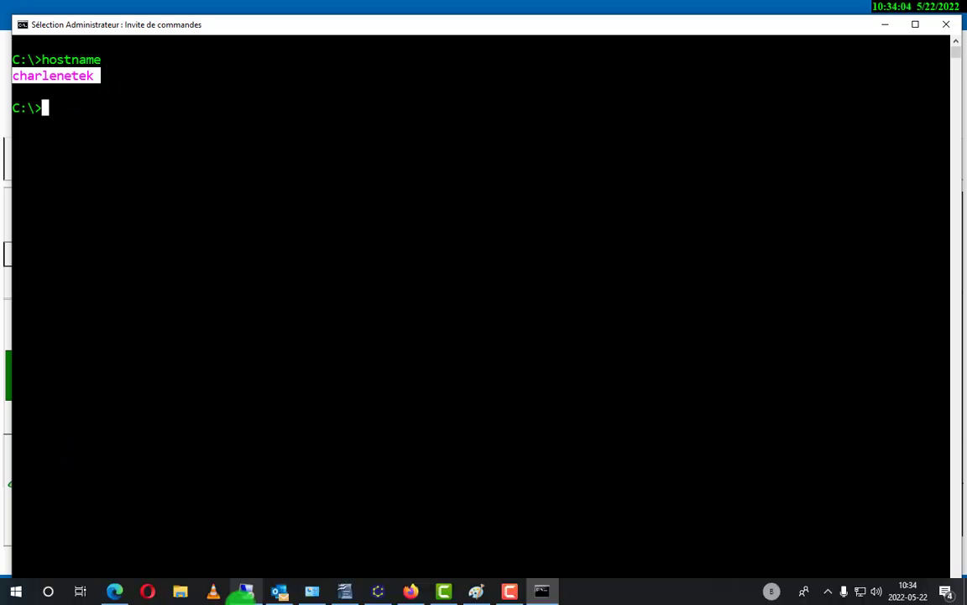
pyautogui.moveTo(244, 592)
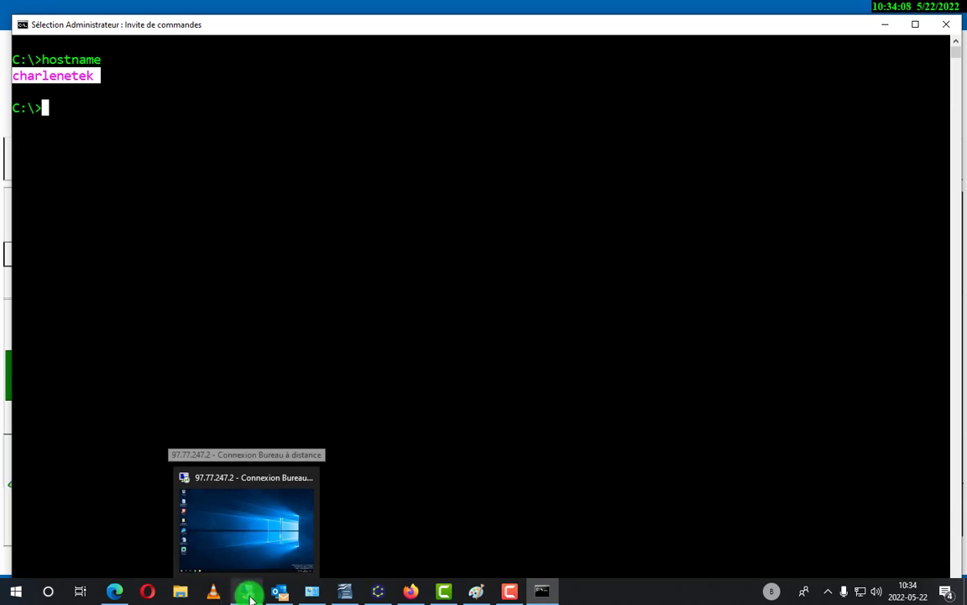
# In the server's Command Prompt, go to C:\, clear the console and turn the text green
pyautogui.click(241, 592)
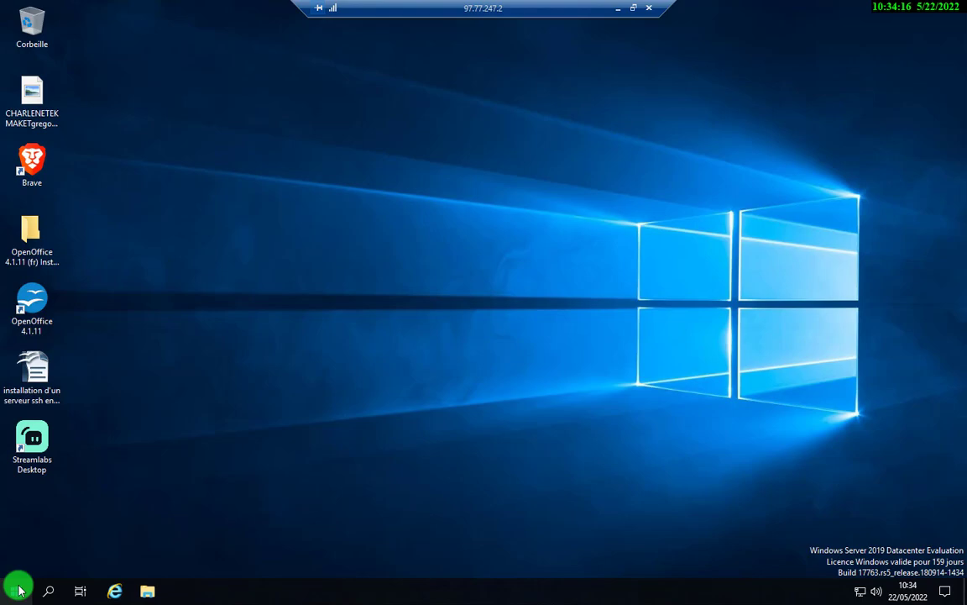
pyautogui.click(20, 590)
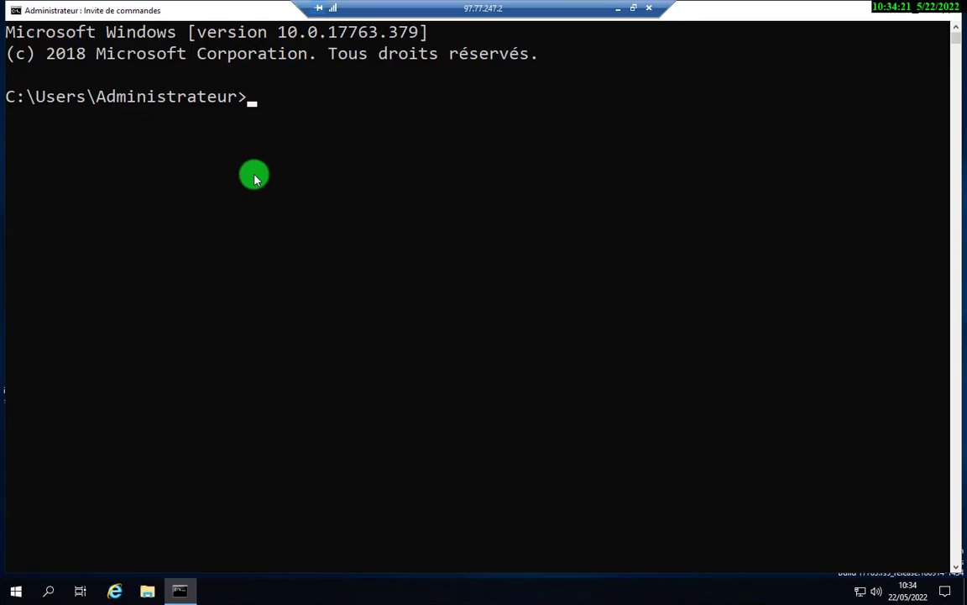
pyautogui.write('cd\\')
pyautogui.press('Return')
pyautogui.write('clms')
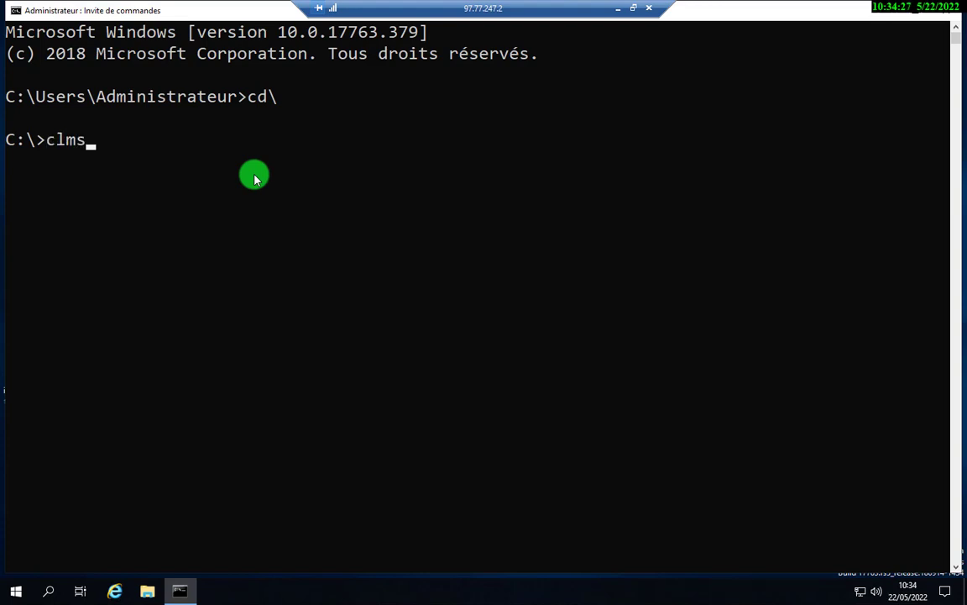
pyautogui.press('BackSpace')
pyautogui.write('s')
pyautogui.press('Return')
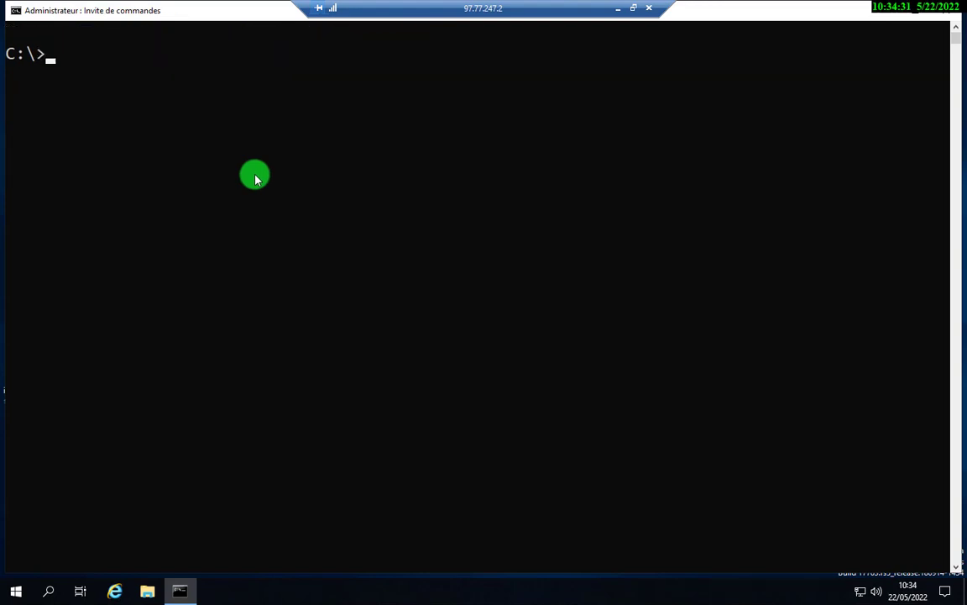
pyautogui.write('color a')
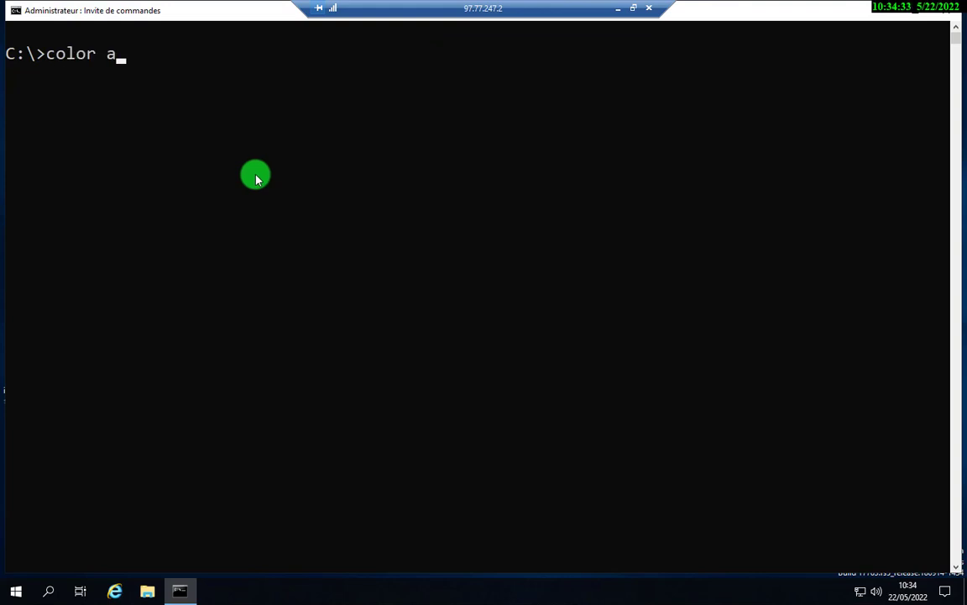
pyautogui.press('Return')
# Clear the screen and print the server's hostname WIN-4OUQG27371J, selecting it
pyautogui.write('cls')
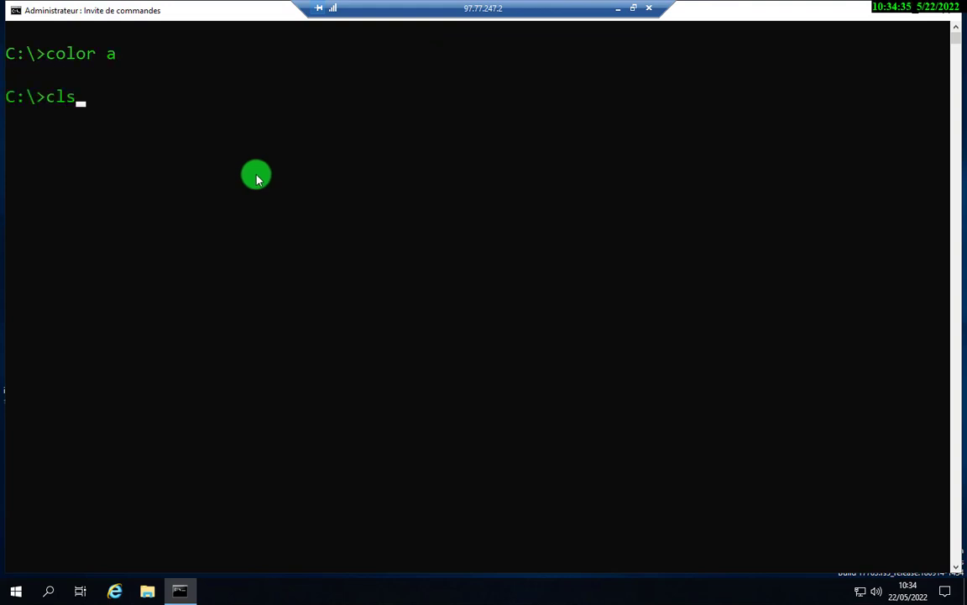
pyautogui.press('Return')
pyautogui.write('h')
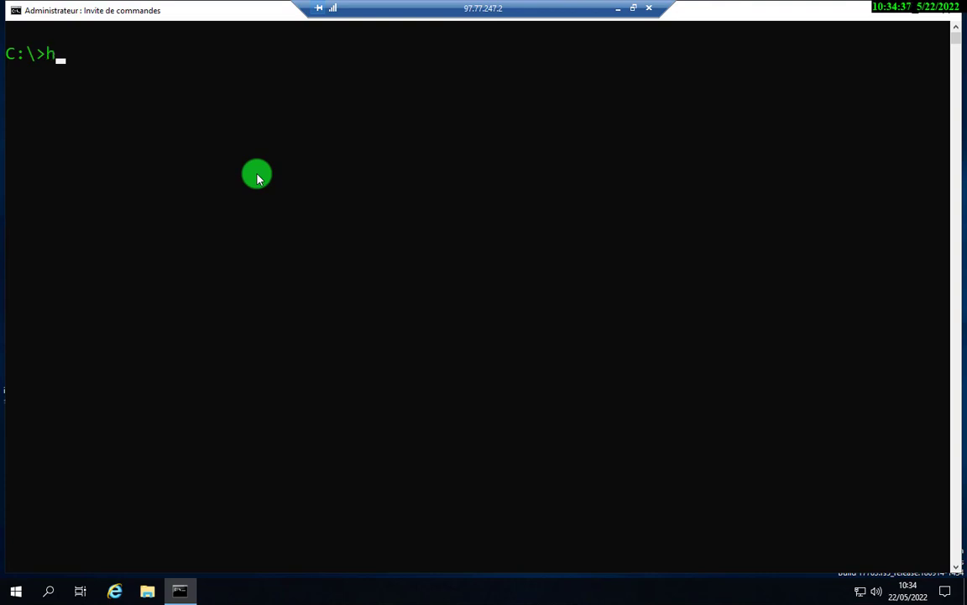
pyautogui.write('ostn')
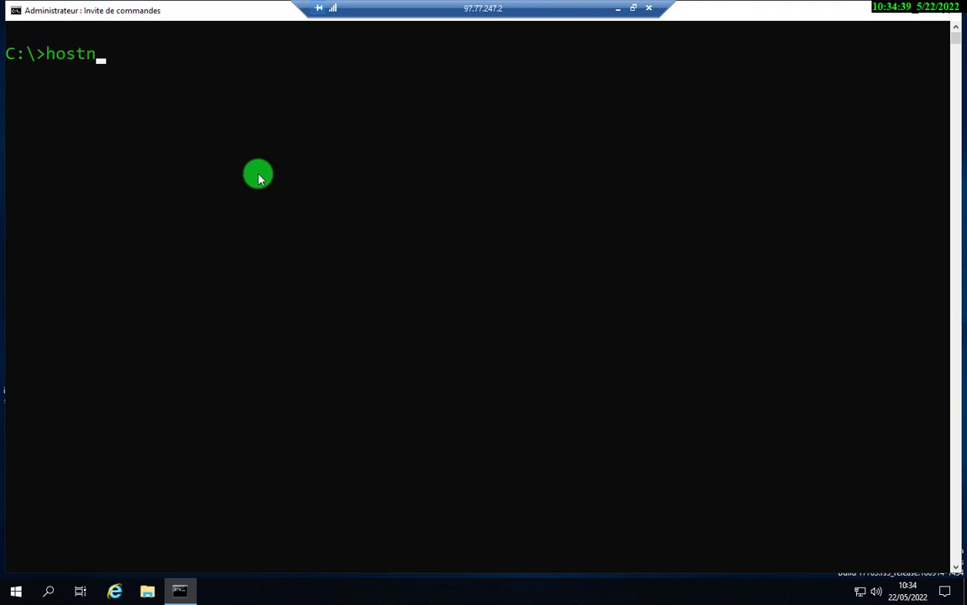
pyautogui.write('ame')
pyautogui.press('Return')
pyautogui.moveTo(175, 75); pyautogui.dragTo(8, 79)
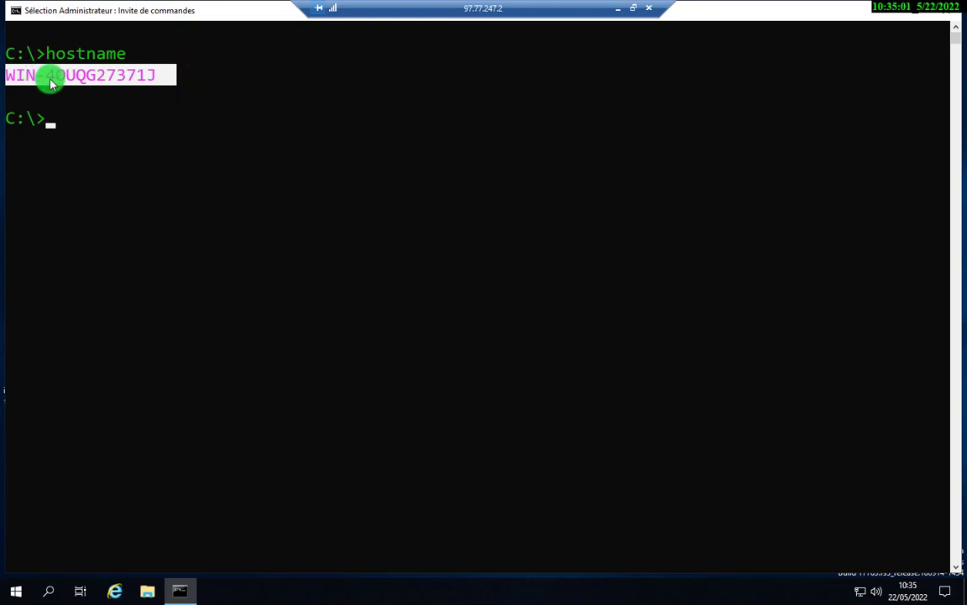
# Run ipconfig on the local PC and select the end of its IPv4 address
pyautogui.click(617, 8)
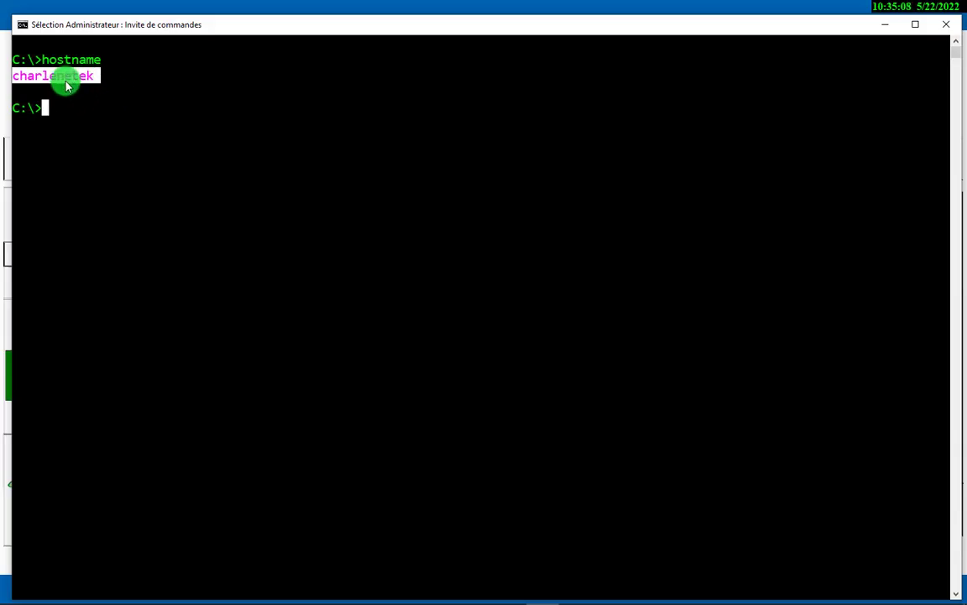
pyautogui.write('ipconfig')
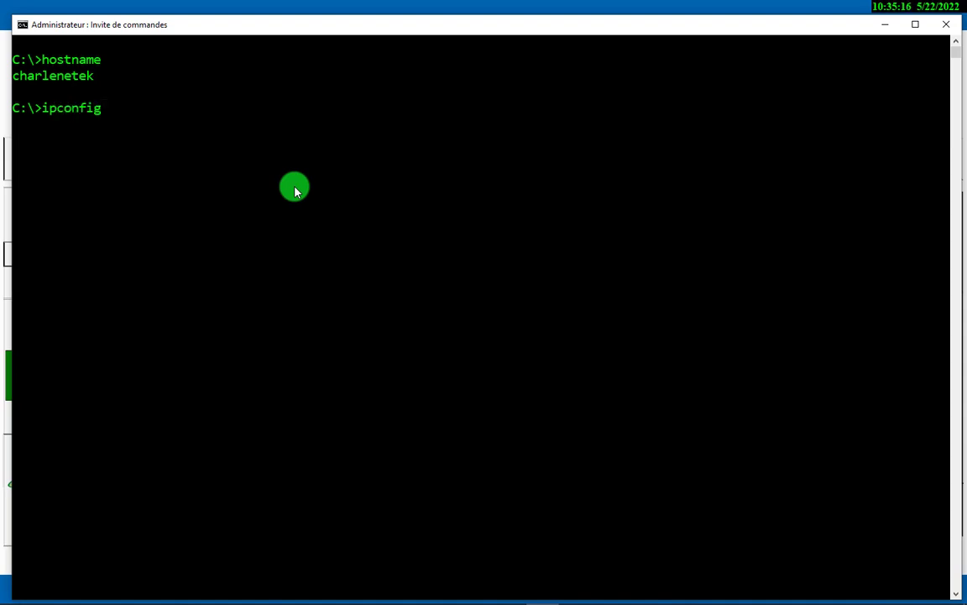
pyautogui.press('Return')
pyautogui.moveTo(430, 254); pyautogui.dragTo(401, 255)
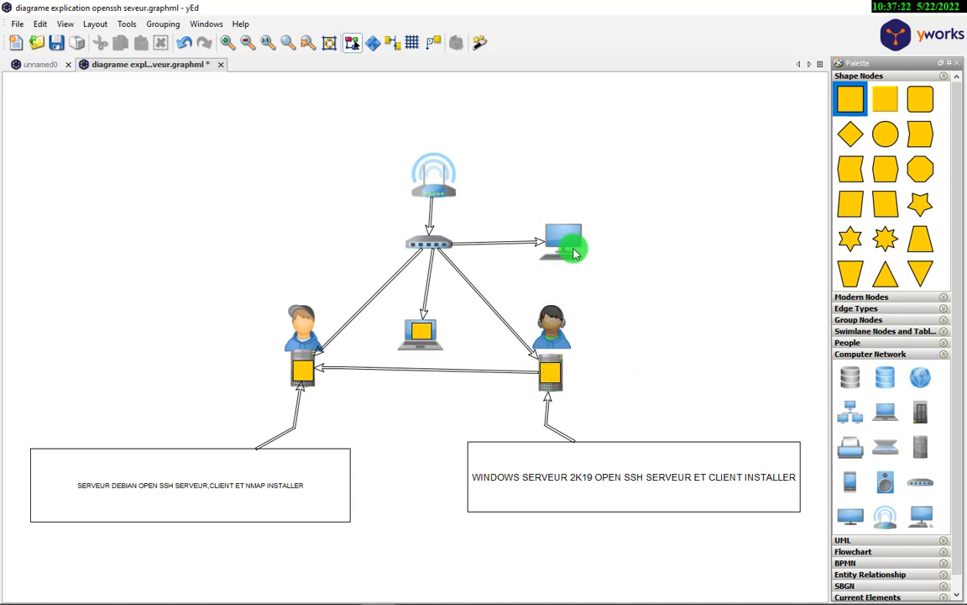
# Launch Remote Desktop Connection (mstsc) from the server's Start menu
pyautogui.moveTo(366, 601)
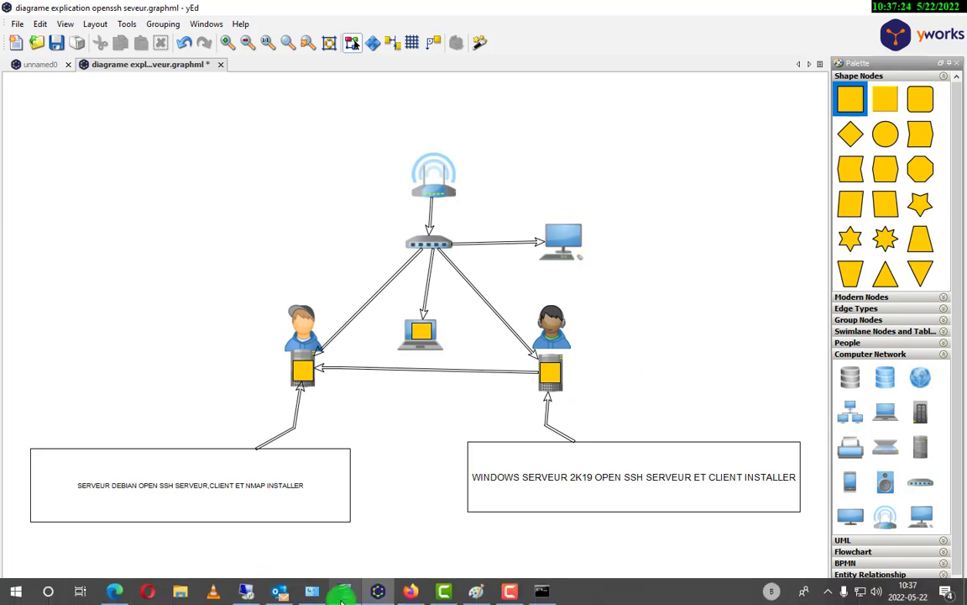
pyautogui.click(251, 594)
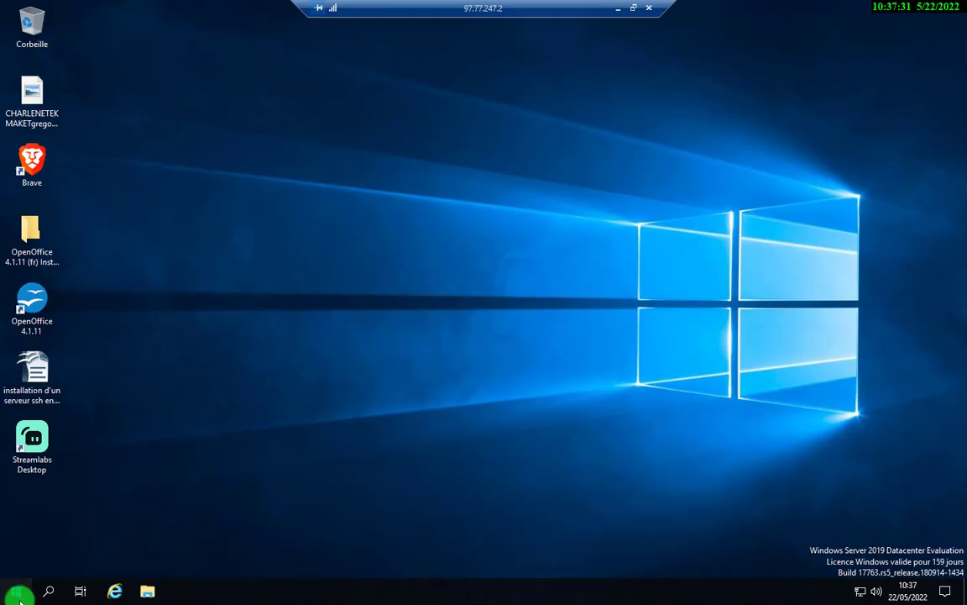
pyautogui.click(19, 594)
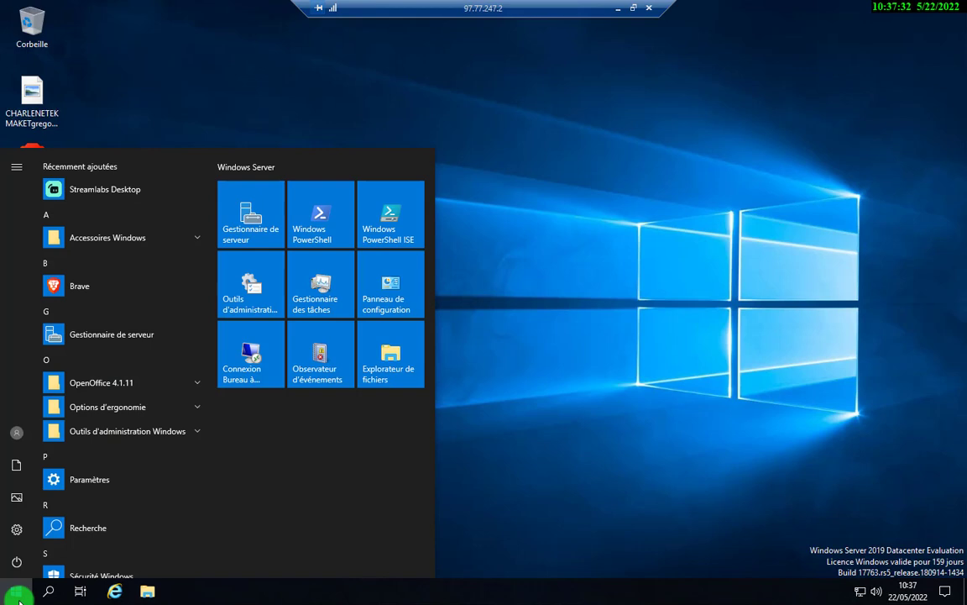
pyautogui.write('mst')
pyautogui.click(186, 209)
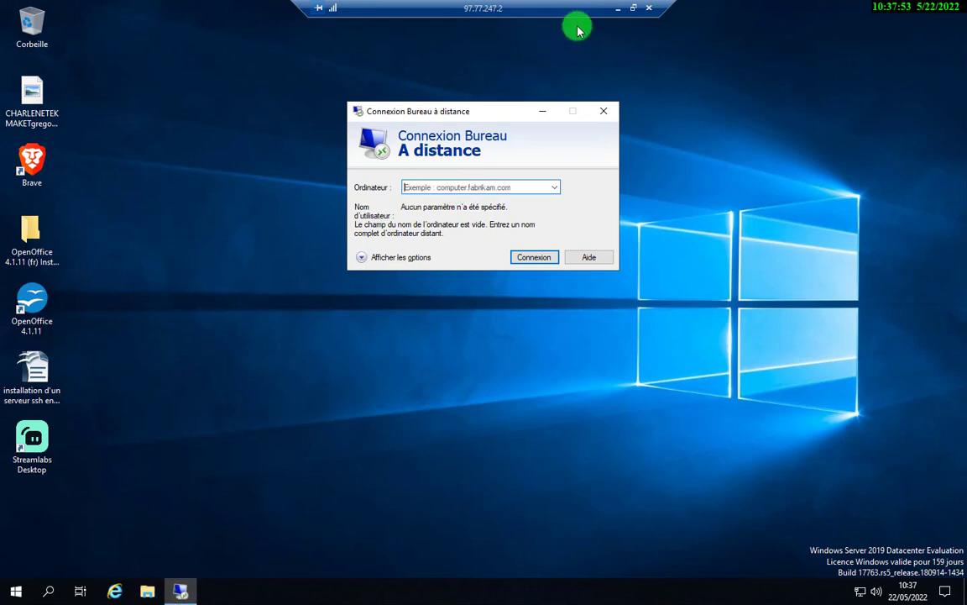
pyautogui.click(616, 9)
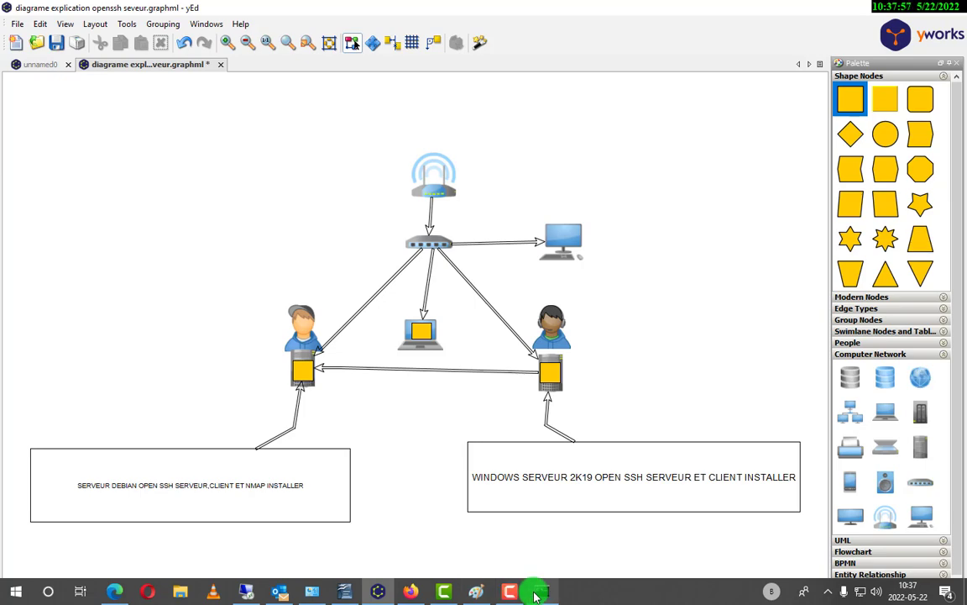
pyautogui.click(541, 591)
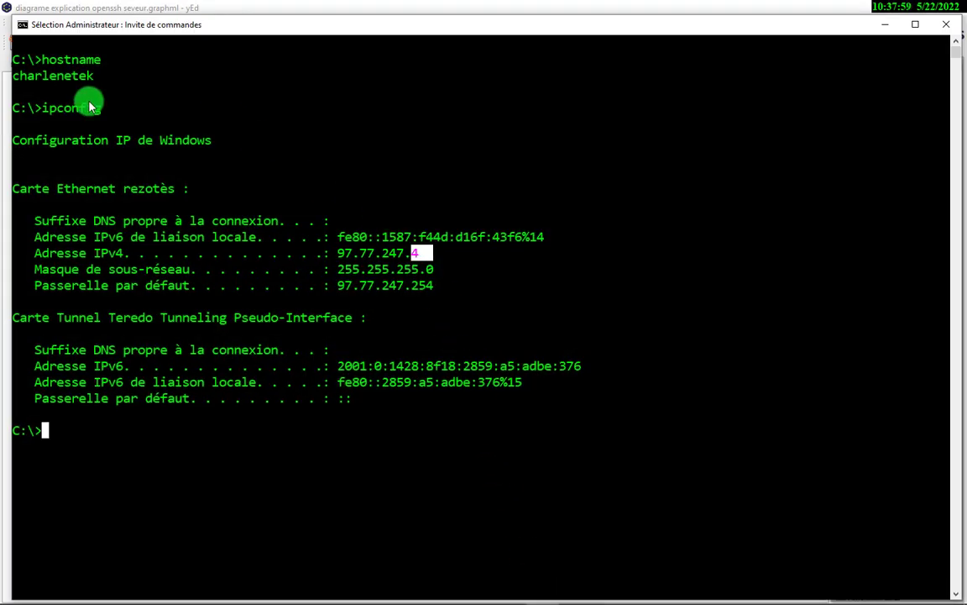
pyautogui.click(883, 27)
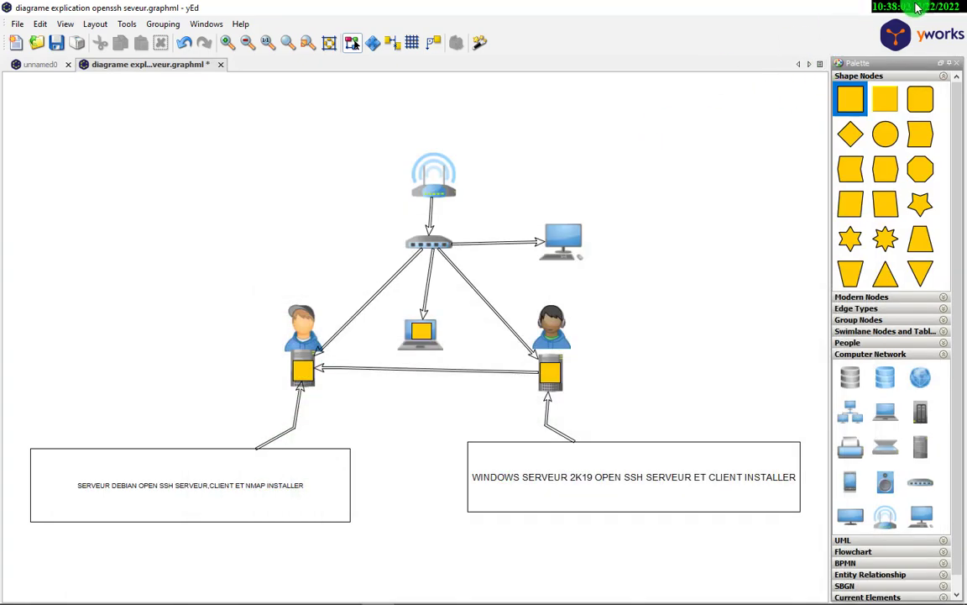
pyautogui.click(889, 8)
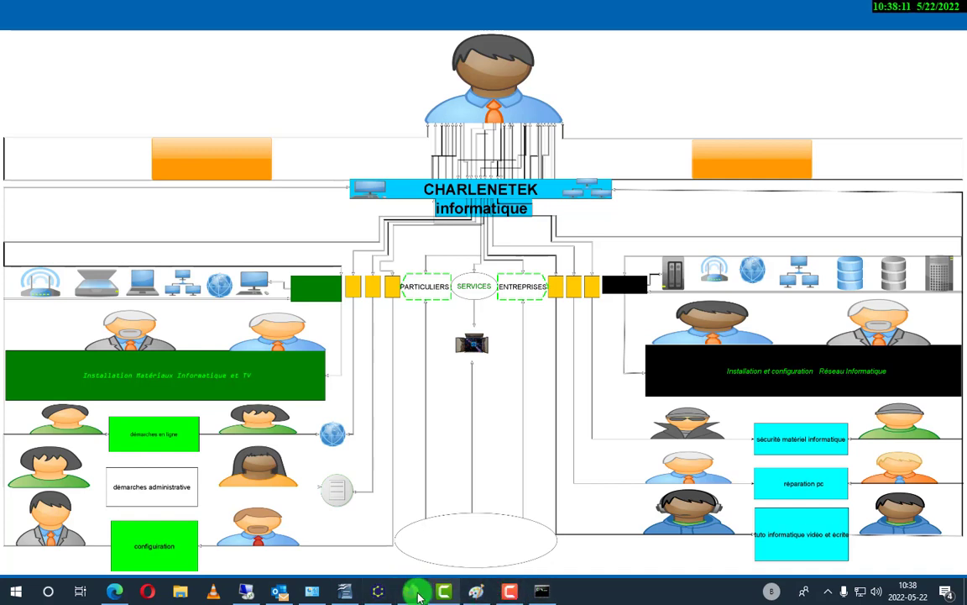
pyautogui.moveTo(375, 596)
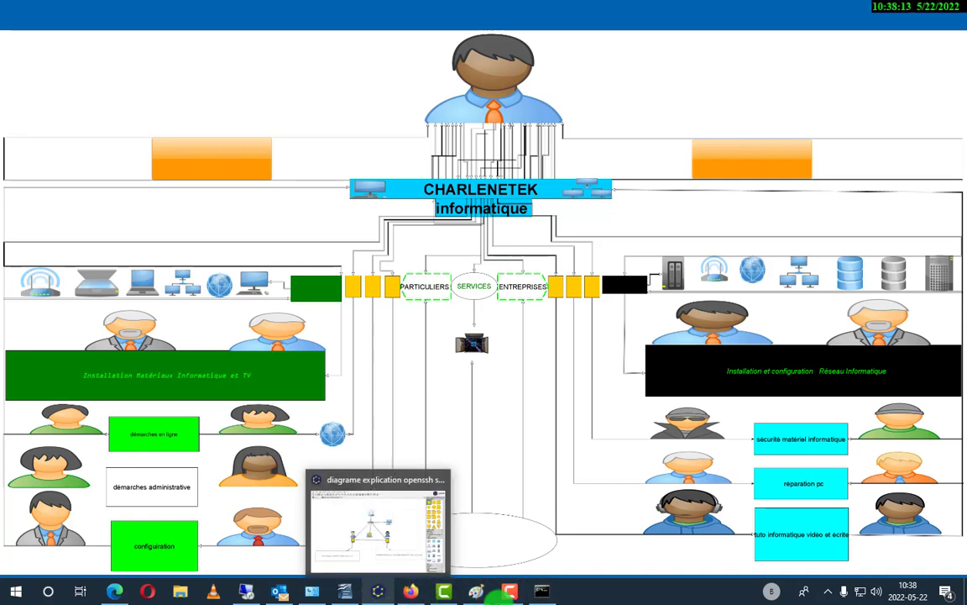
pyautogui.click(247, 589)
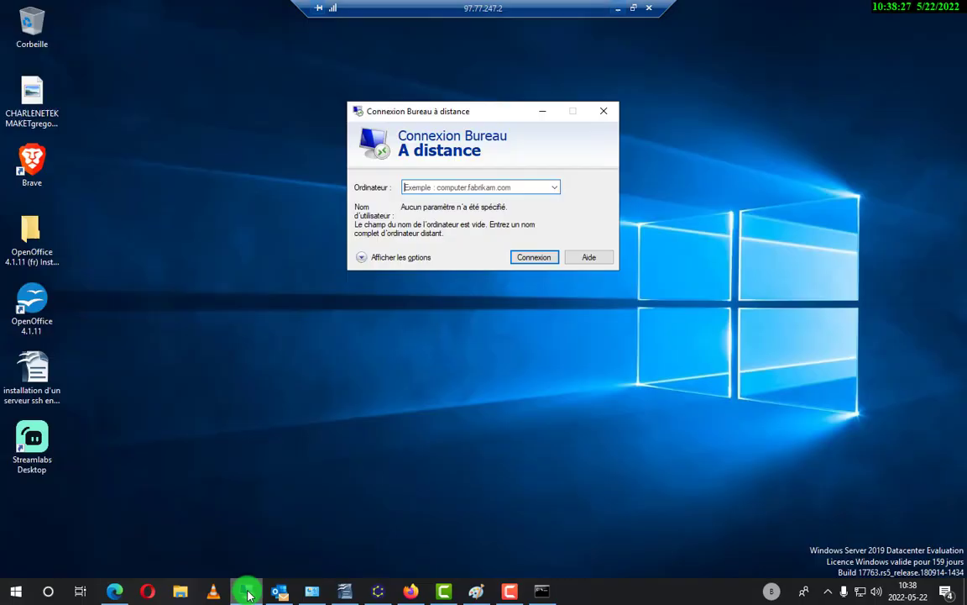
# Paste 97.77.247.4 as the computer, connect, and minimize the server session
pyautogui.click(446, 186)
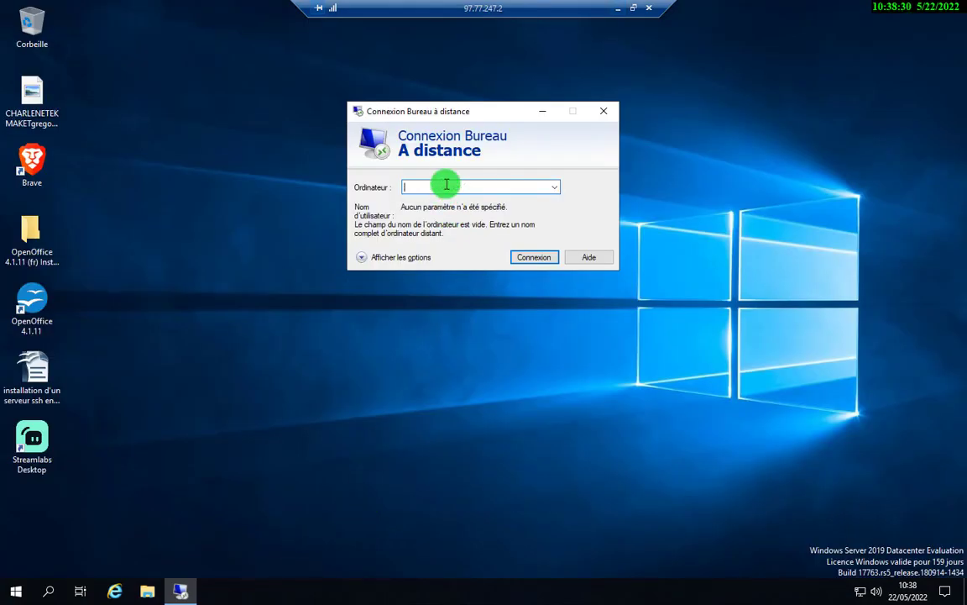
pyautogui.write('97.77.247.4')
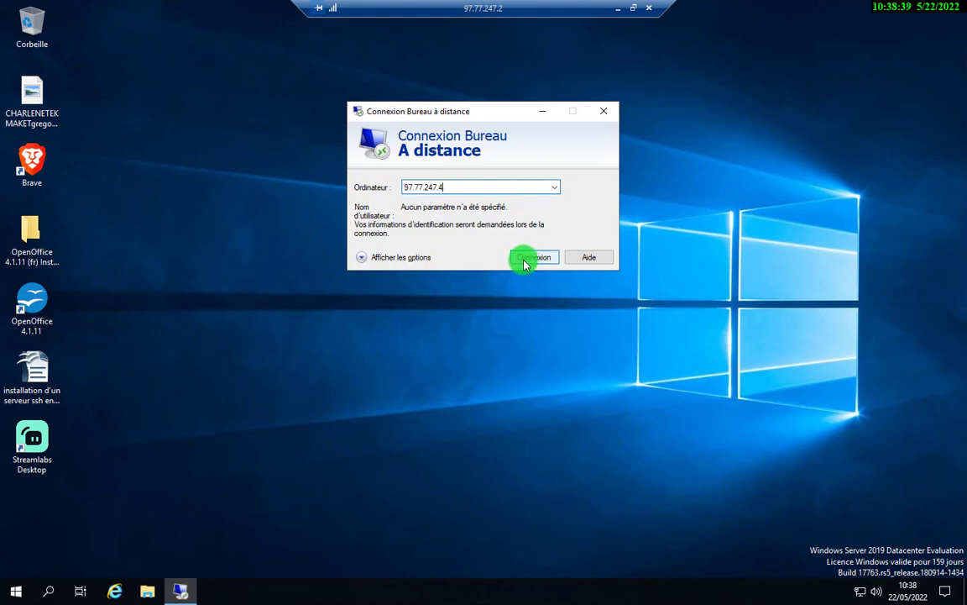
pyautogui.click(523, 259)
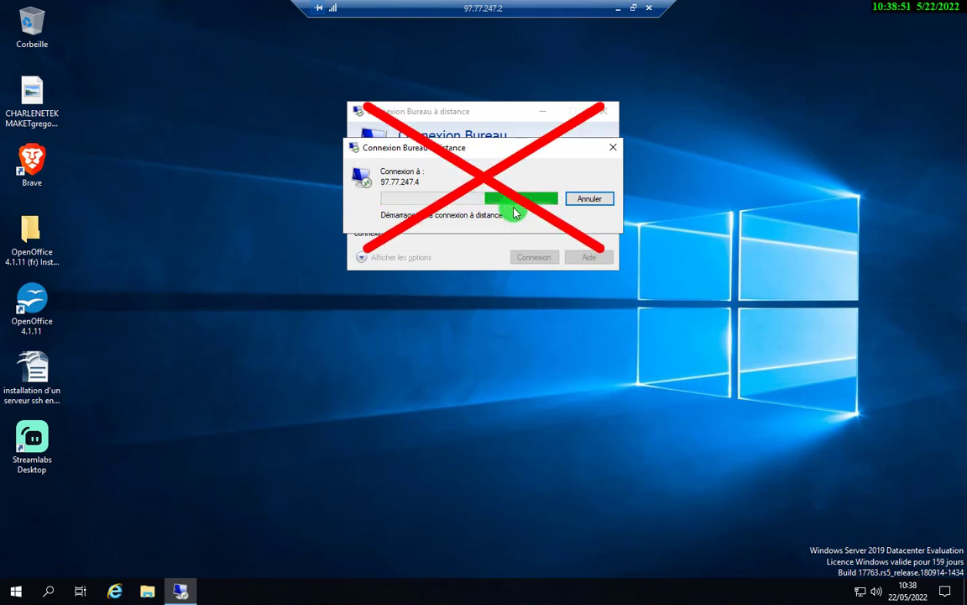
pyautogui.click(618, 9)
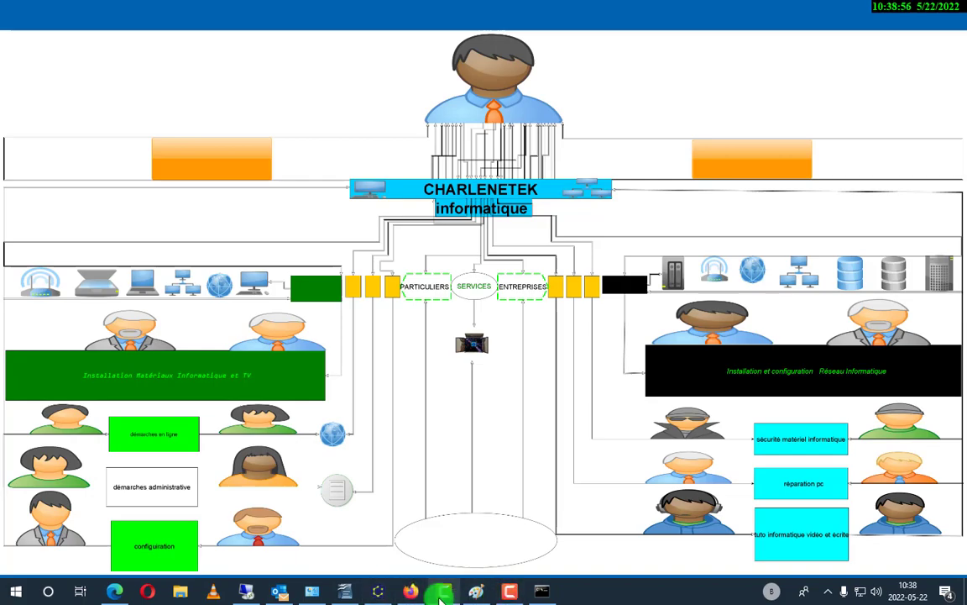
# Glance at the yEd diagram, then return to the server session showing the failed connection
pyautogui.click(382, 594)
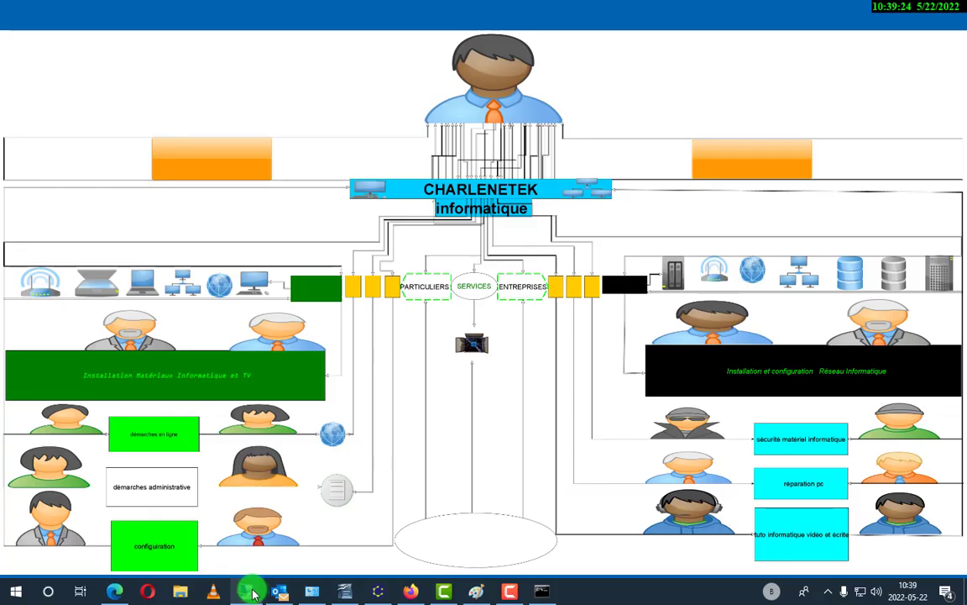
pyautogui.click(251, 594)
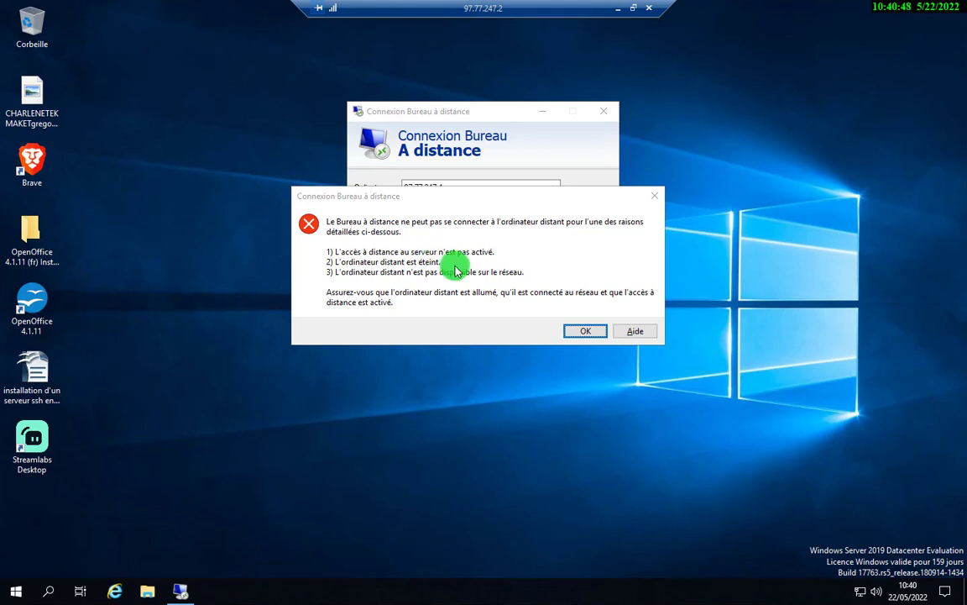
# Dismiss the error and reconnect using the local PC's hostname instead of 97.77.247.4
pyautogui.click(581, 336)
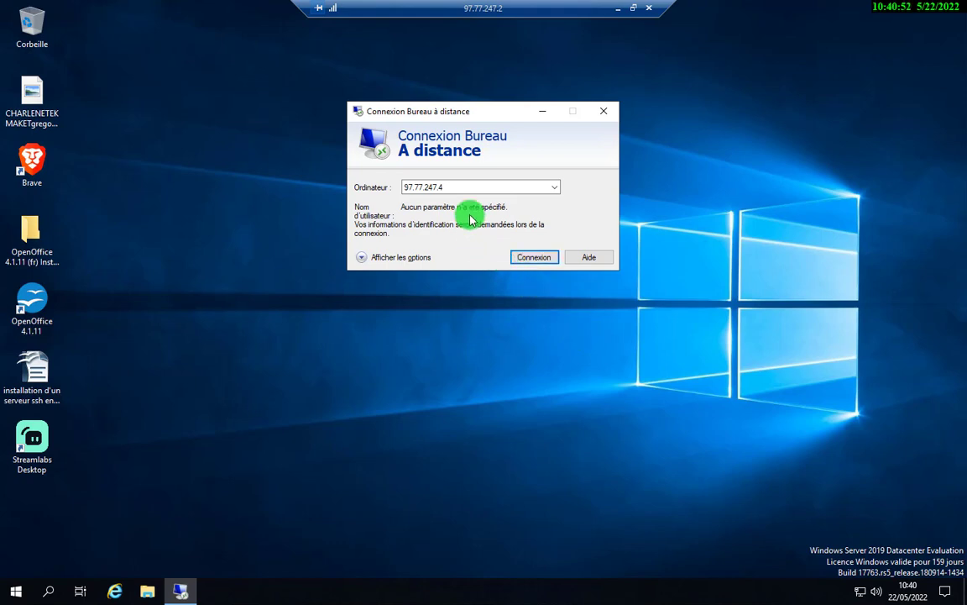
pyautogui.doubleClick(461, 187)
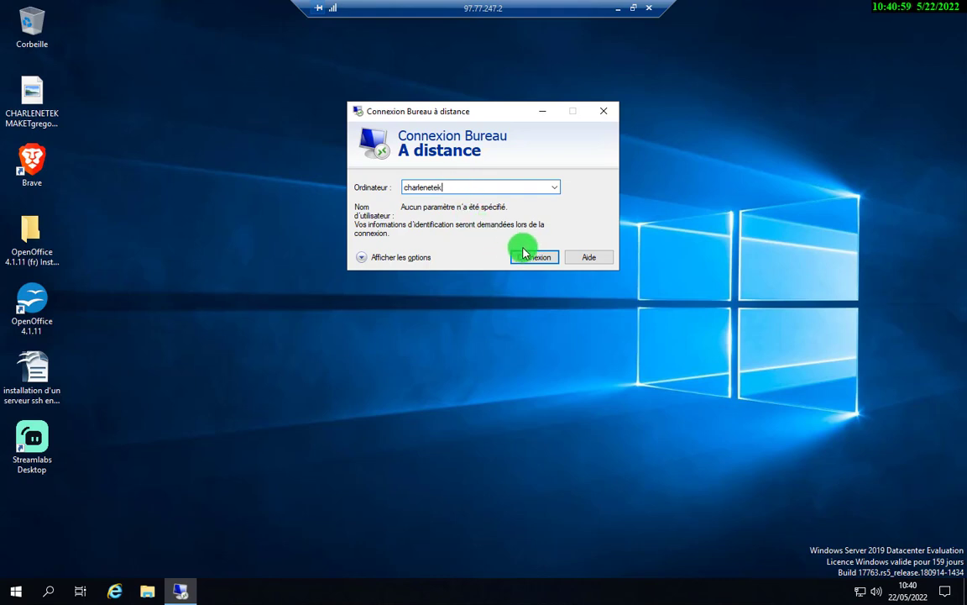
pyautogui.click(522, 255)
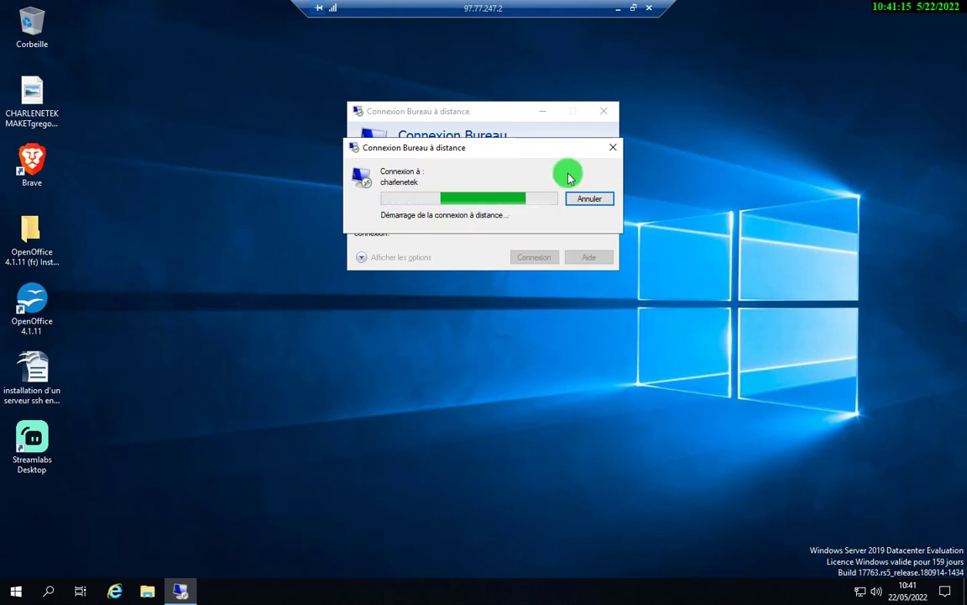
pyautogui.click(619, 12)
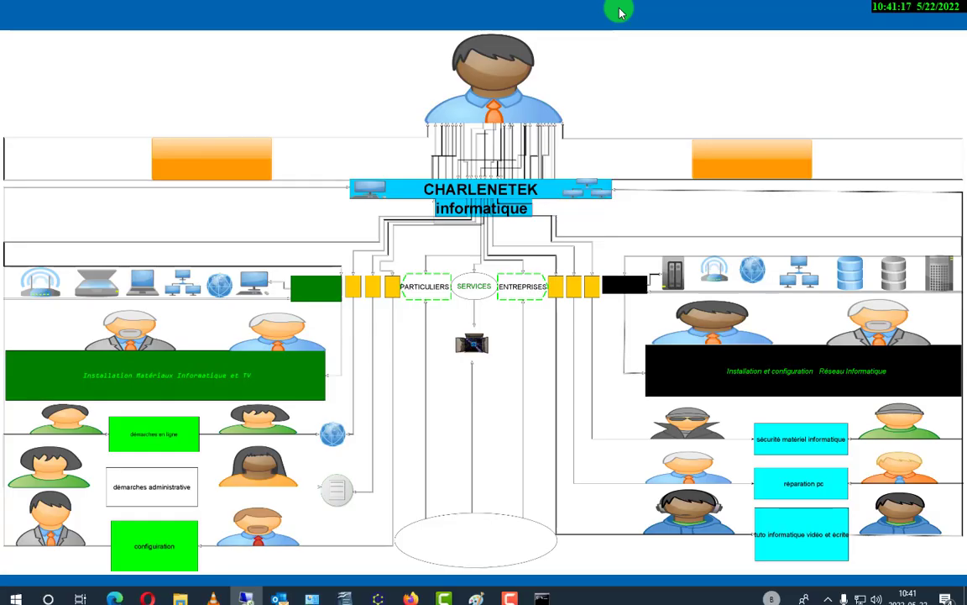
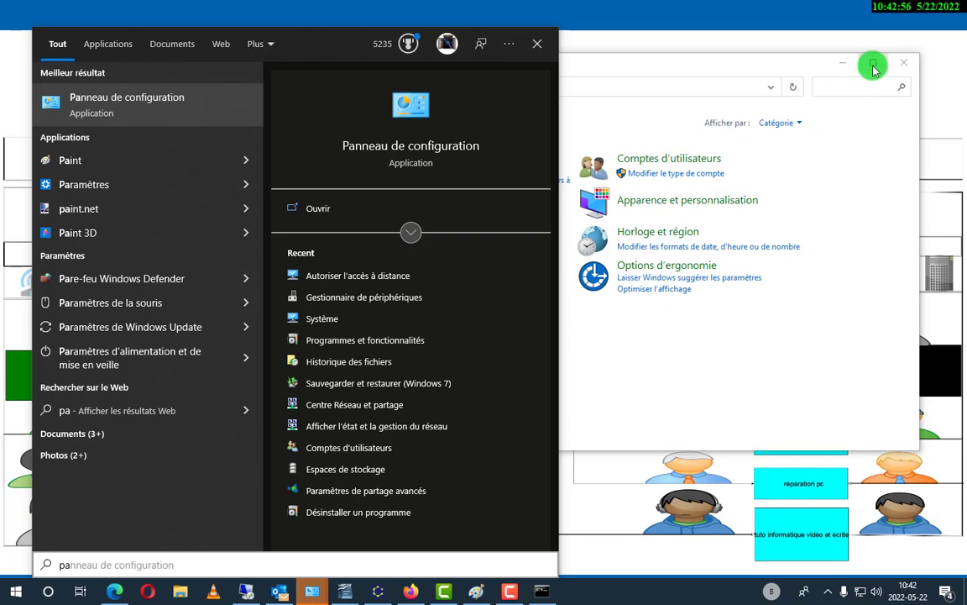
# Maximize Control Panel and open the Système et sécurité category
pyautogui.click(873, 65)
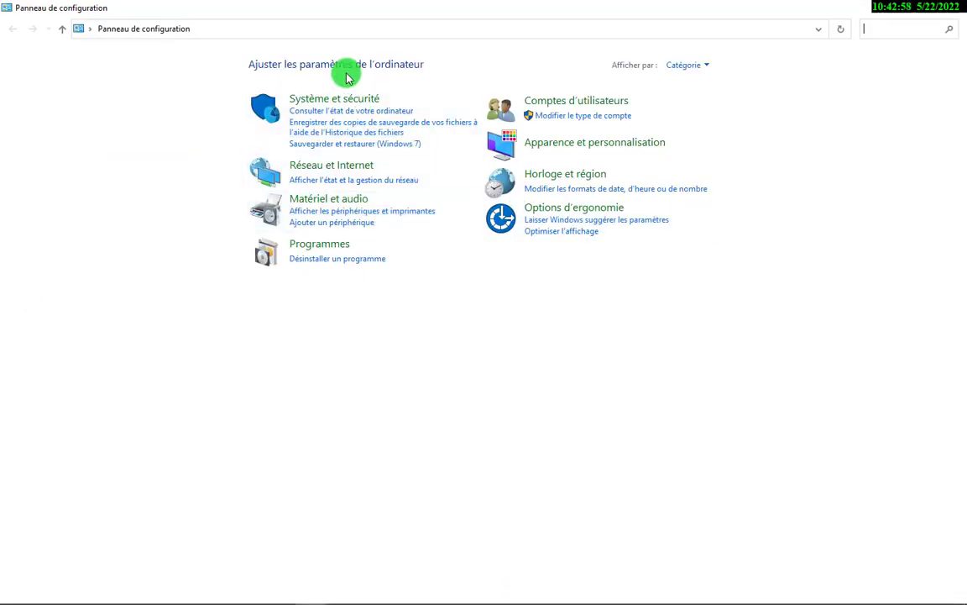
pyautogui.click(303, 100)
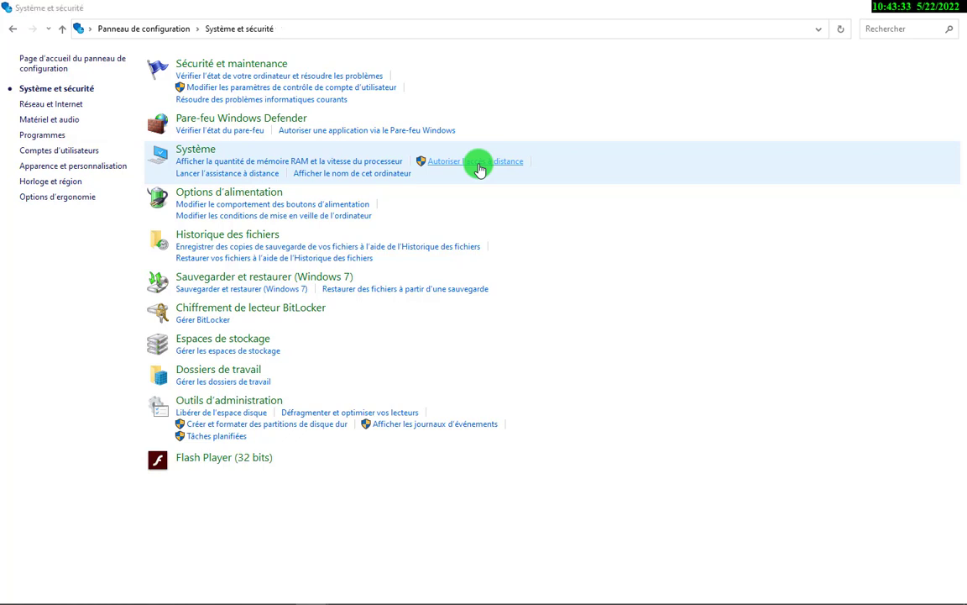
# Open 'Autoriser l'accès à distance', move Propriétés système right, and toggle remote assistance
pyautogui.click(478, 162)
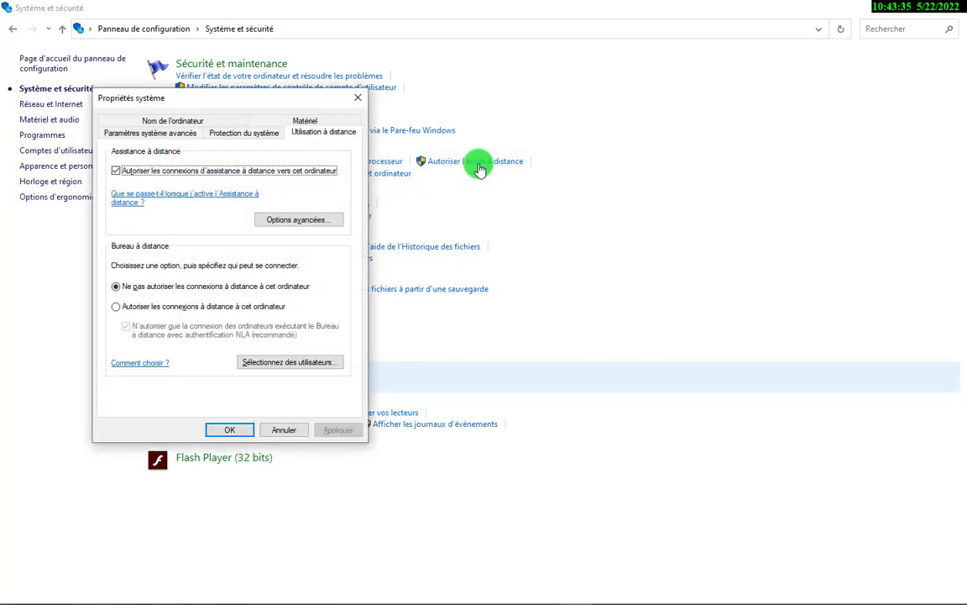
pyautogui.moveTo(311, 100); pyautogui.dragTo(682, 95)
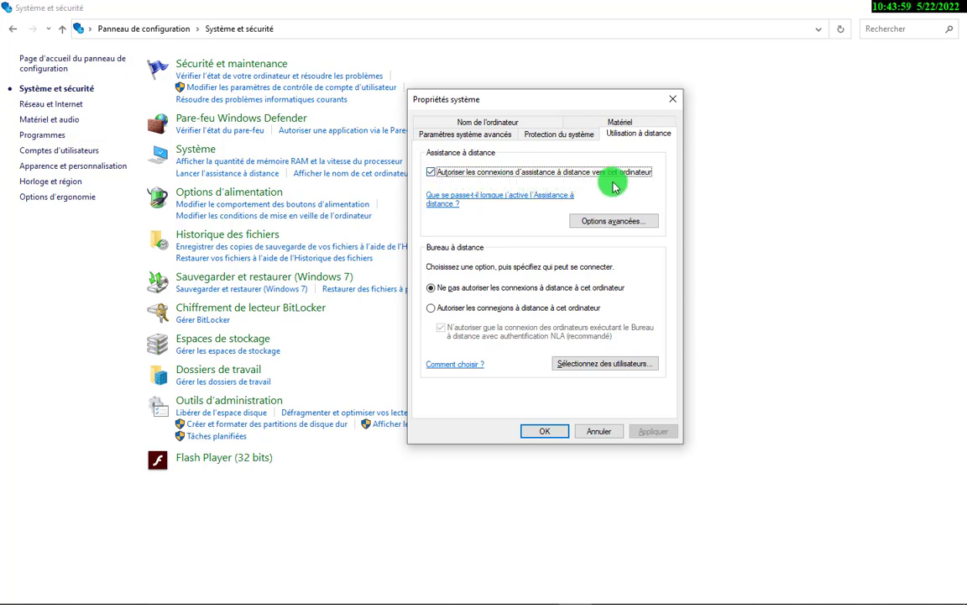
pyautogui.click(431, 174)
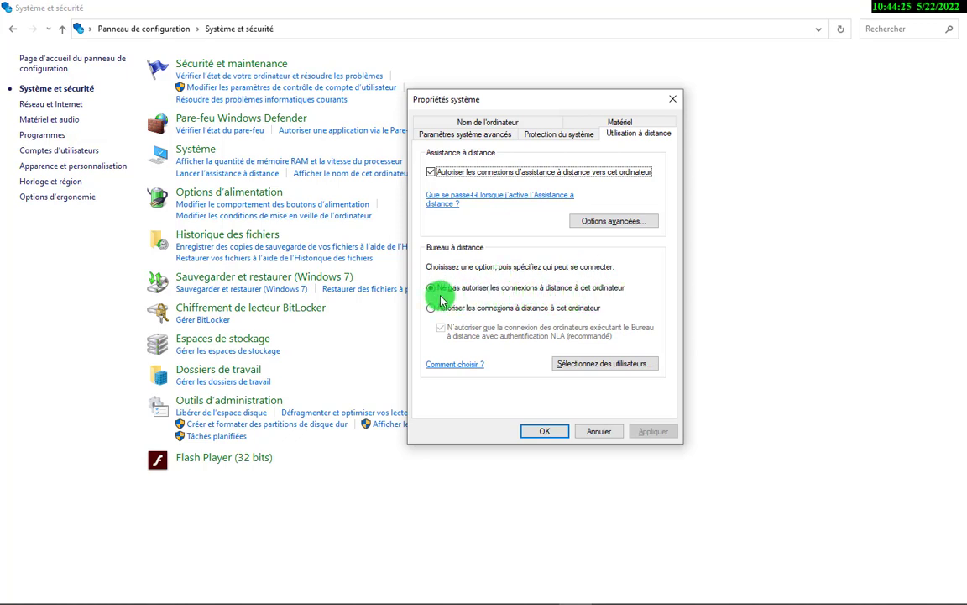
# Dismiss the server session's connection error, then minimize the remote session to reach the local PC
pyautogui.moveTo(352, 598)
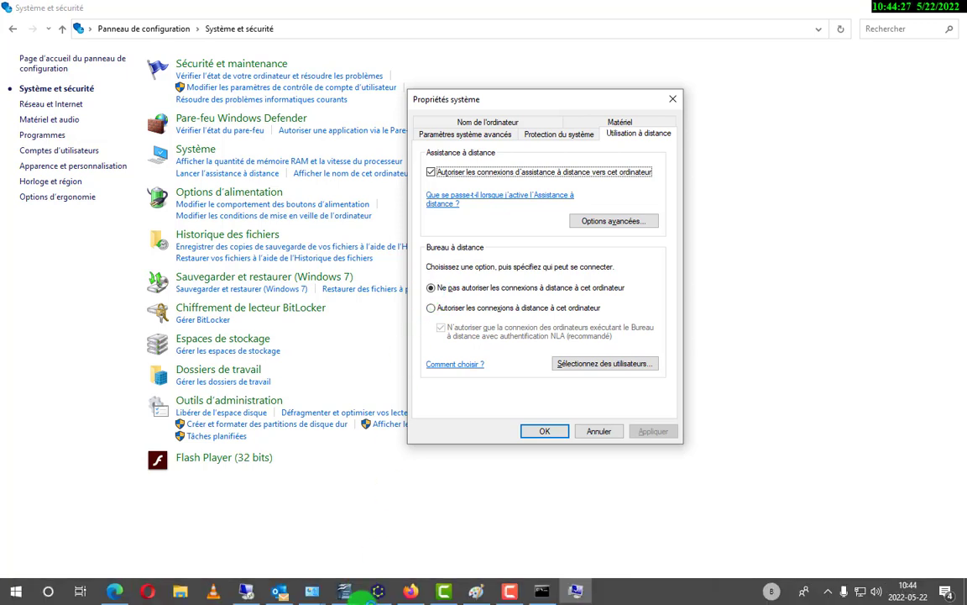
pyautogui.click(252, 590)
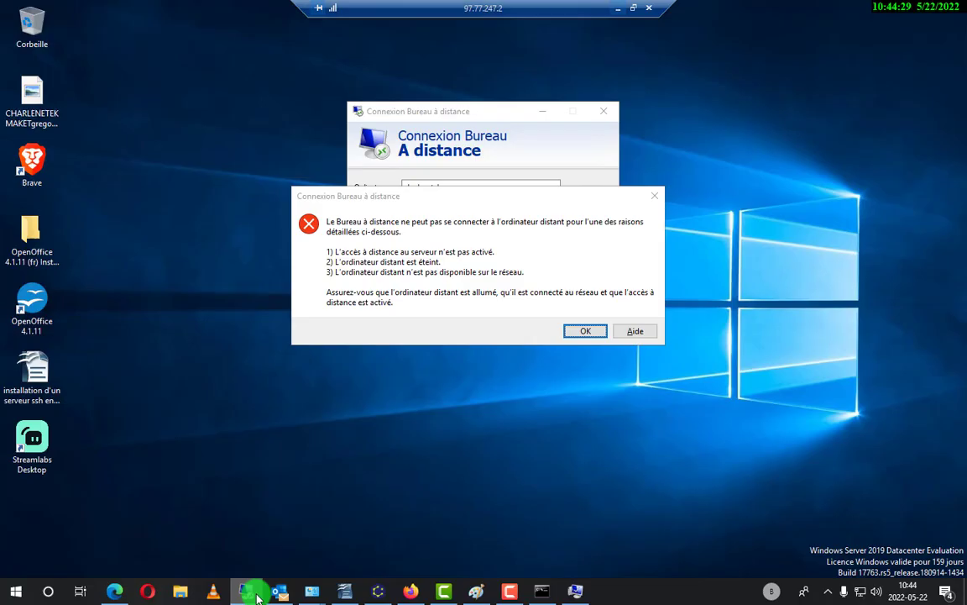
pyautogui.click(592, 331)
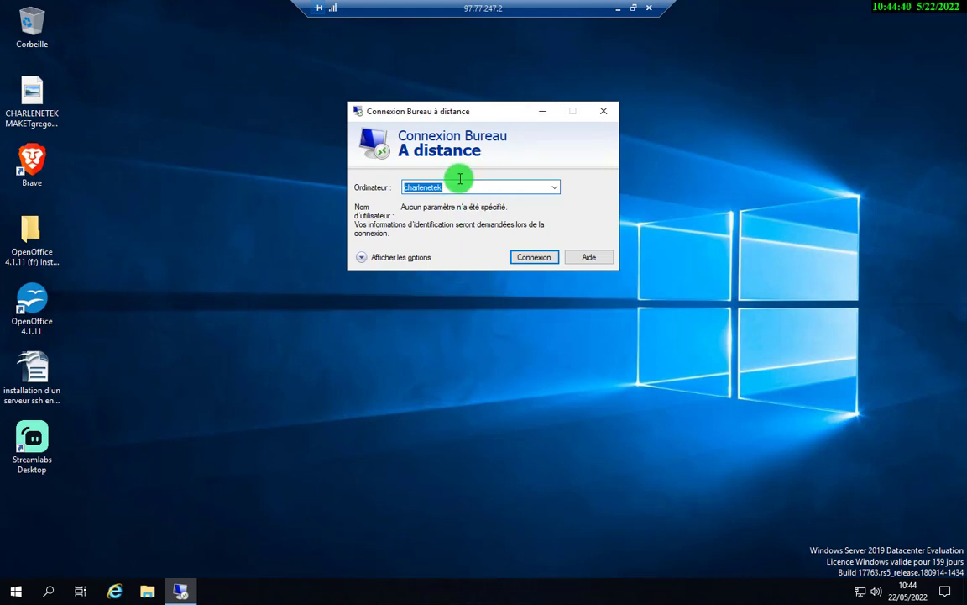
pyautogui.click(618, 9)
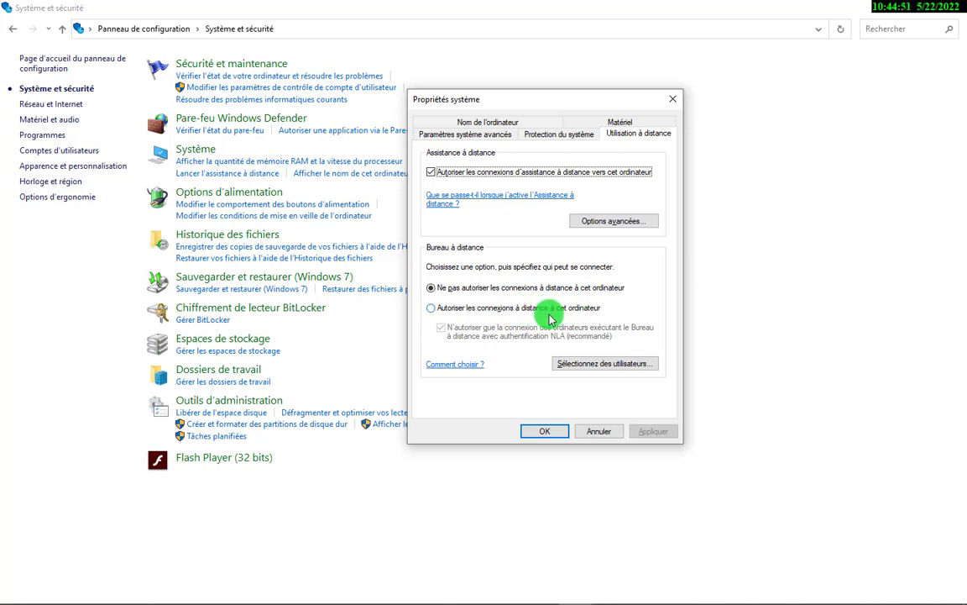
# Select 'Autoriser les connexions à distance à cet ordinateur', apply, and close with OK
pyautogui.click(431, 309)
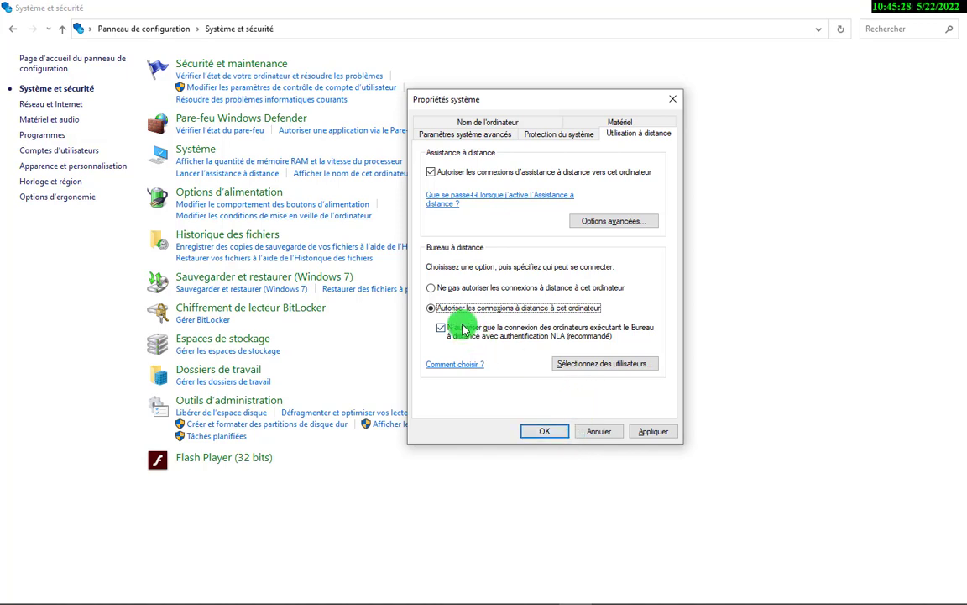
pyautogui.click(654, 432)
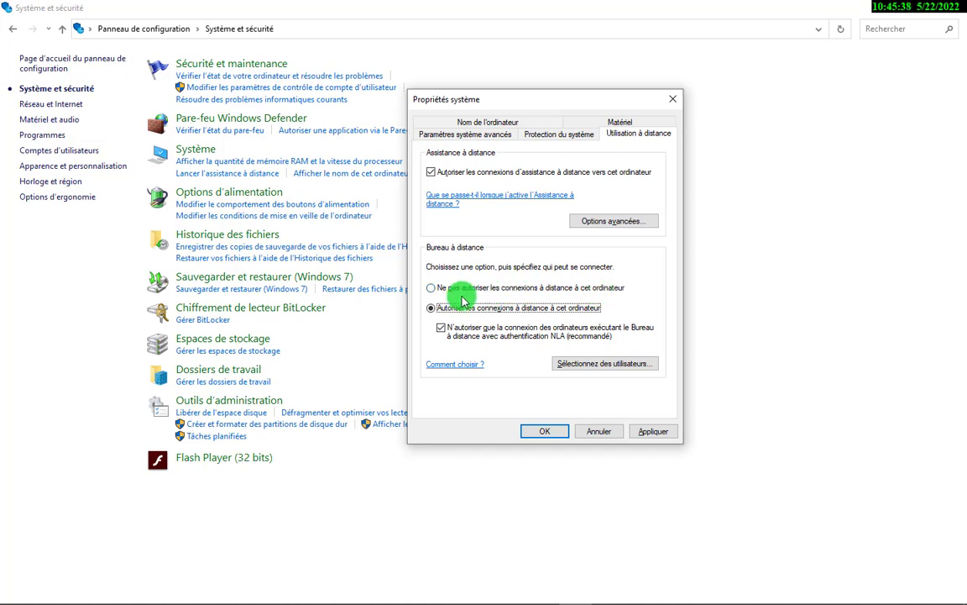
pyautogui.click(654, 432)
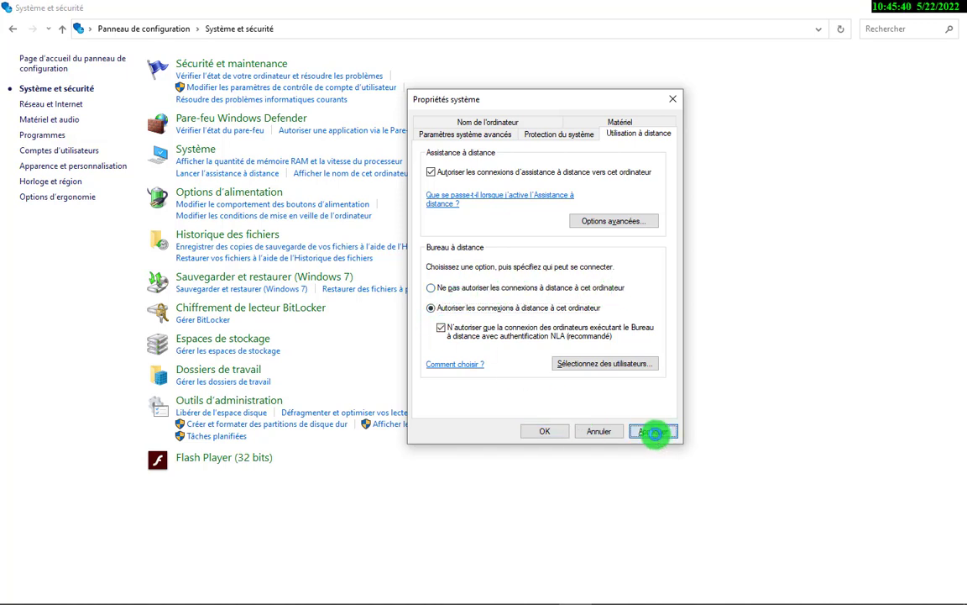
pyautogui.click(546, 432)
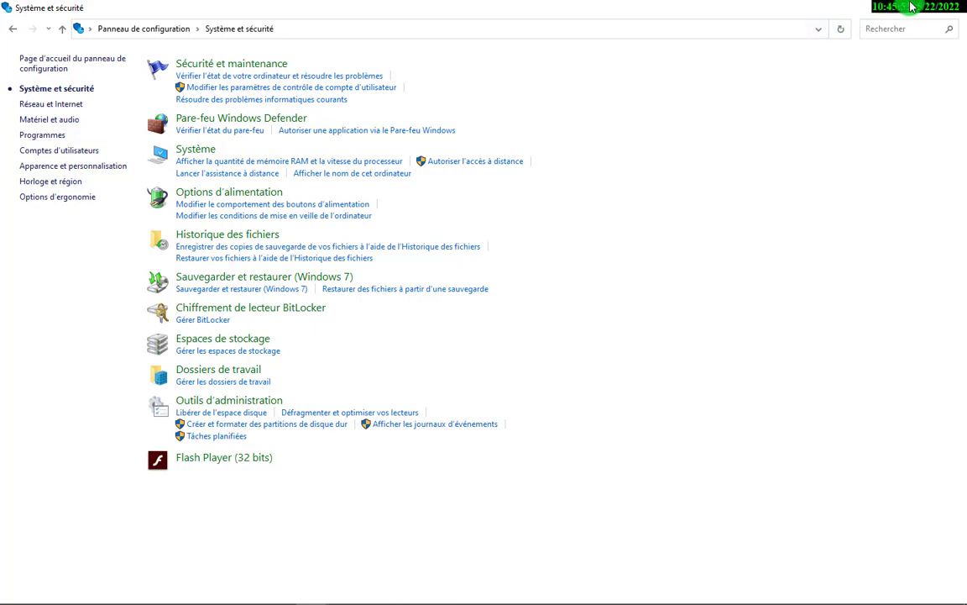
# Close Control Panel, open Settings' Bureau à distance page maximized, and cancel disabling Remote Desktop
pyautogui.click(944, 11)
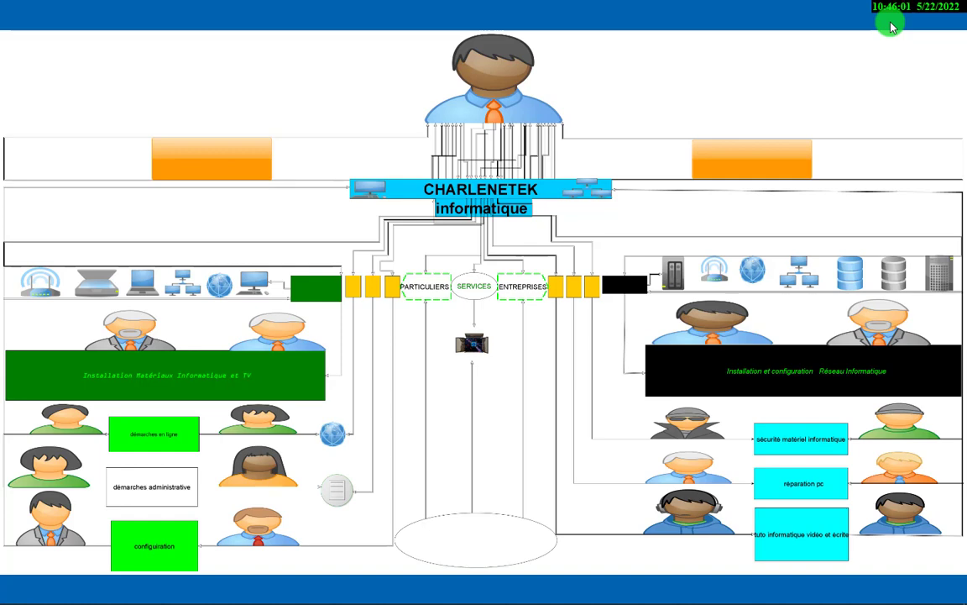
pyautogui.press('super+i')
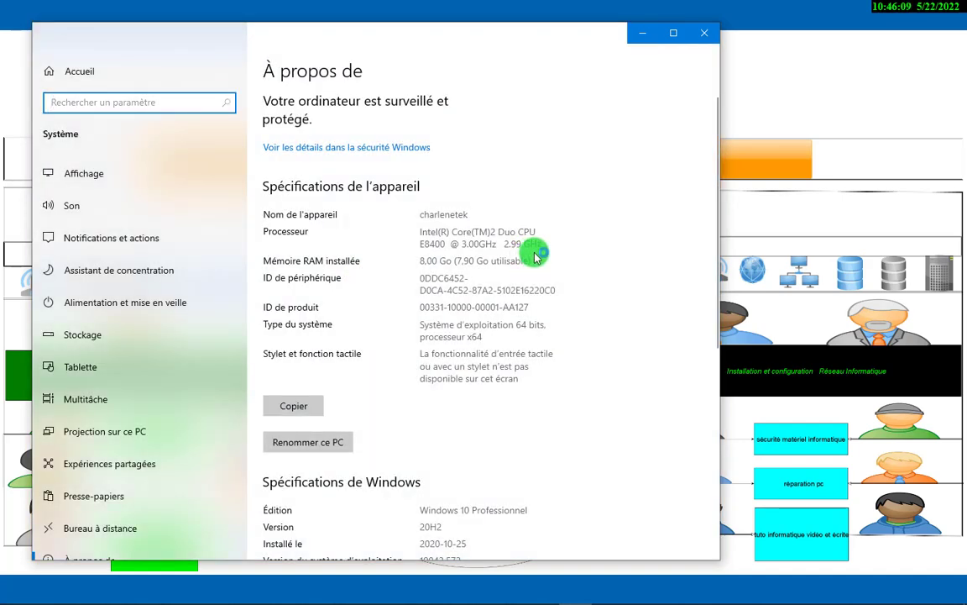
pyautogui.click(672, 34)
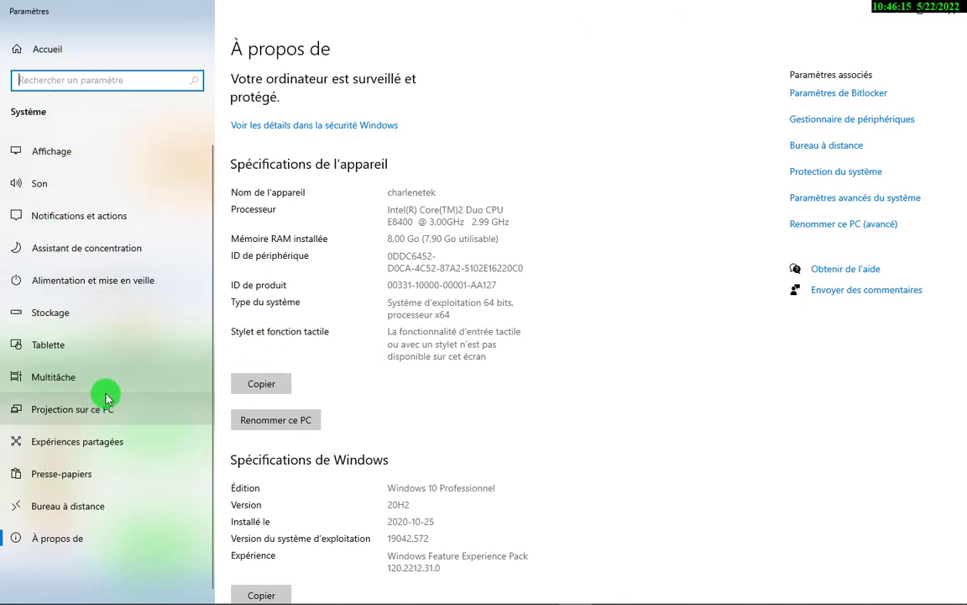
pyautogui.click(57, 514)
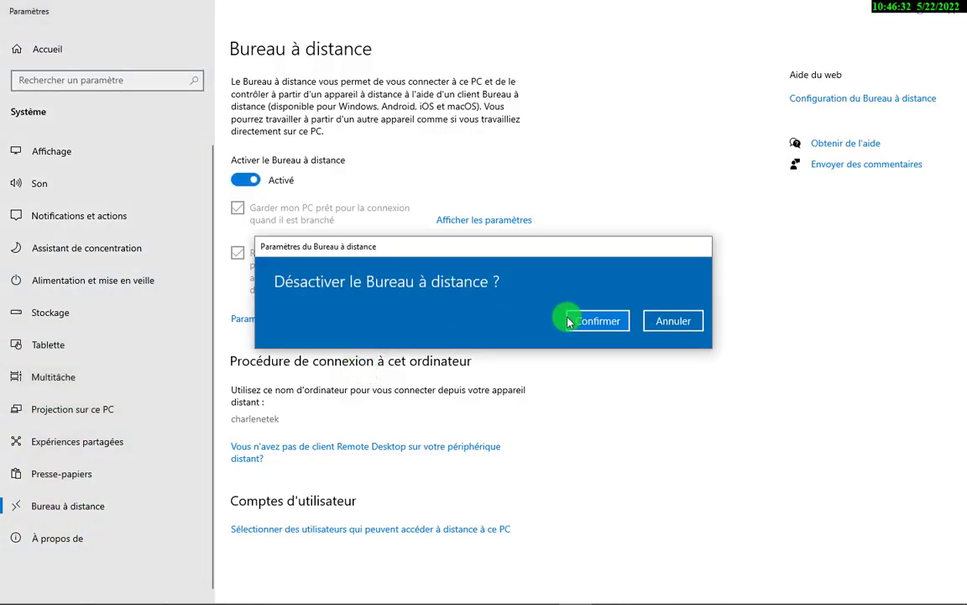
pyautogui.click(651, 331)
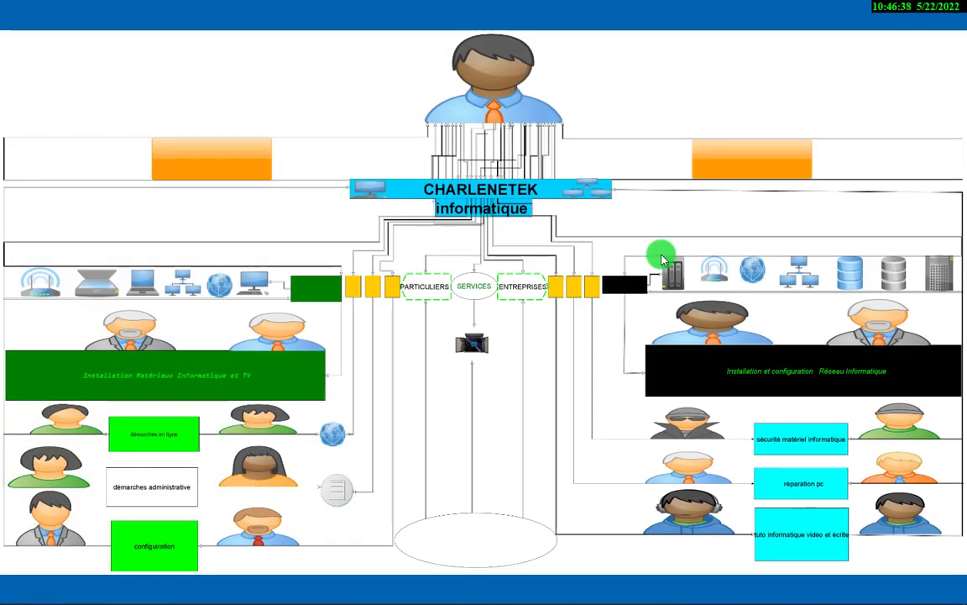
# Bring up the yEd OpenSSH diagram, nudge the monitor node, then return to the CHARLENETEK view
pyautogui.moveTo(389, 574)
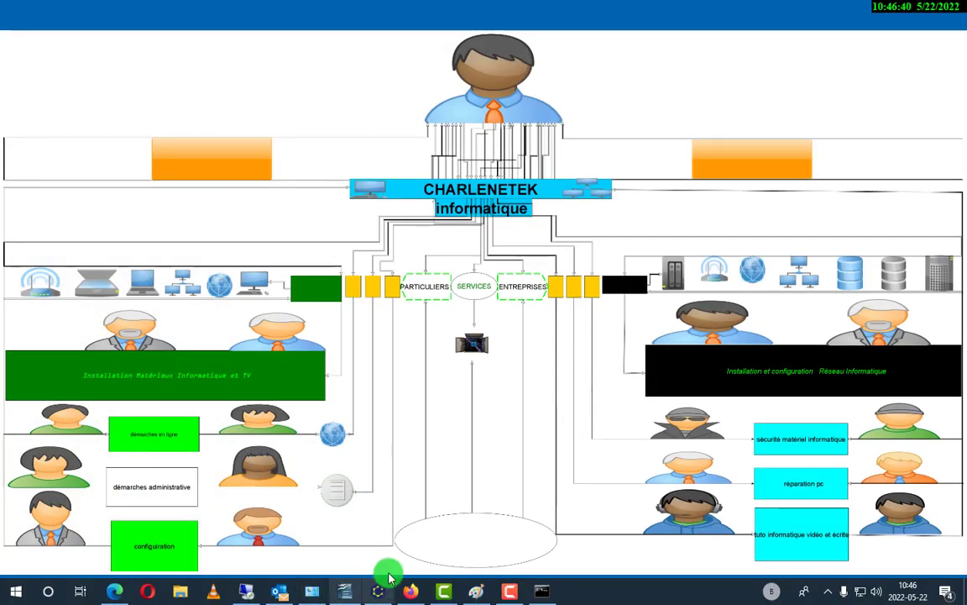
pyautogui.moveTo(495, 578)
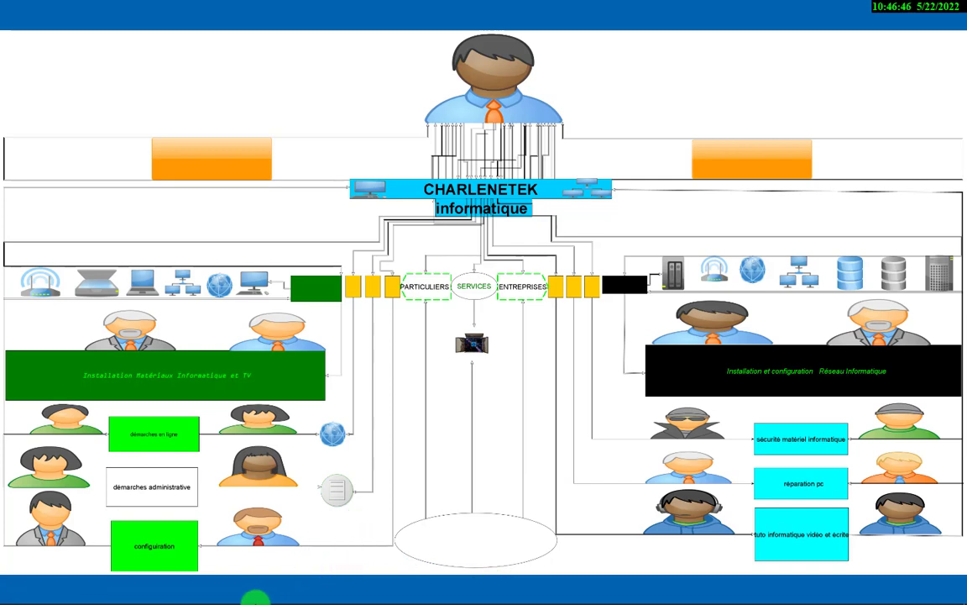
pyautogui.moveTo(273, 591)
pyautogui.click(377, 593)
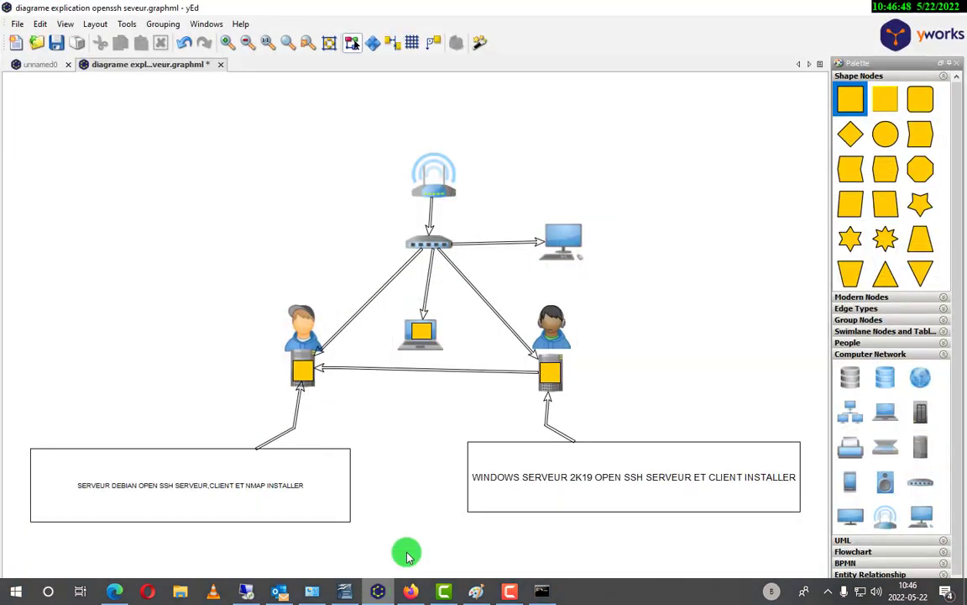
pyautogui.moveTo(589, 243); pyautogui.dragTo(539, 243)
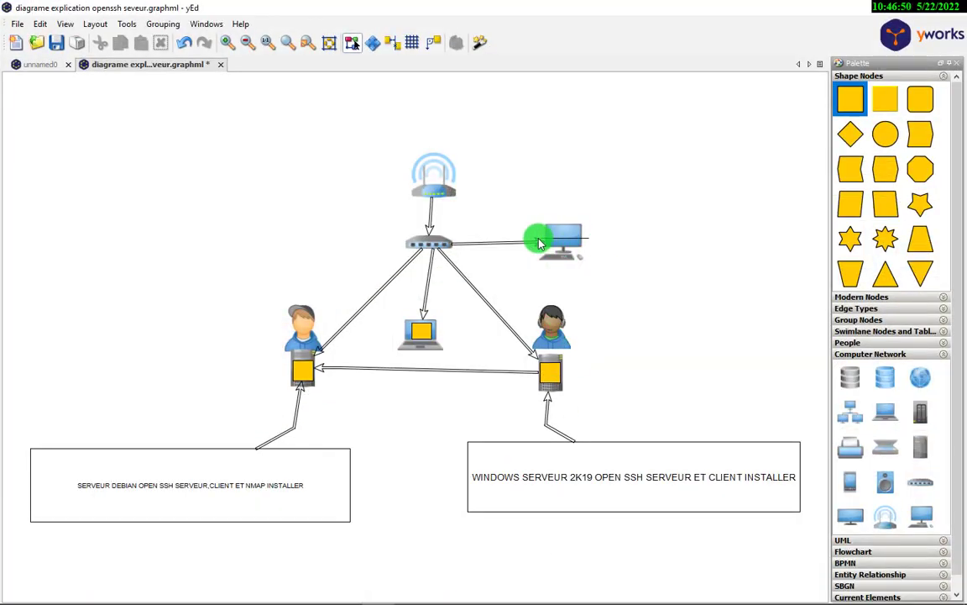
pyautogui.moveTo(557, 383); pyautogui.dragTo(573, 274)
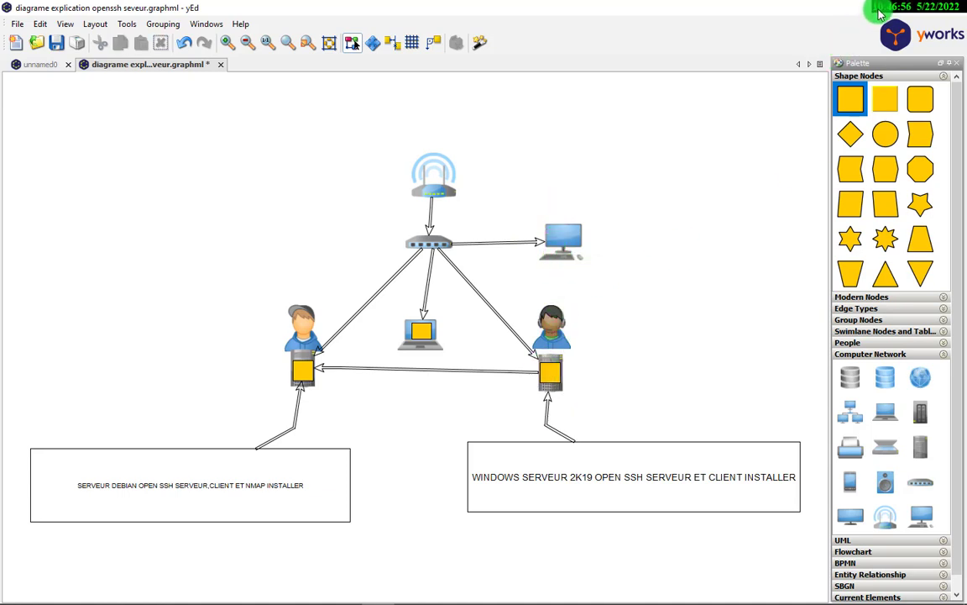
pyautogui.hotkey('alt', 'Tab')
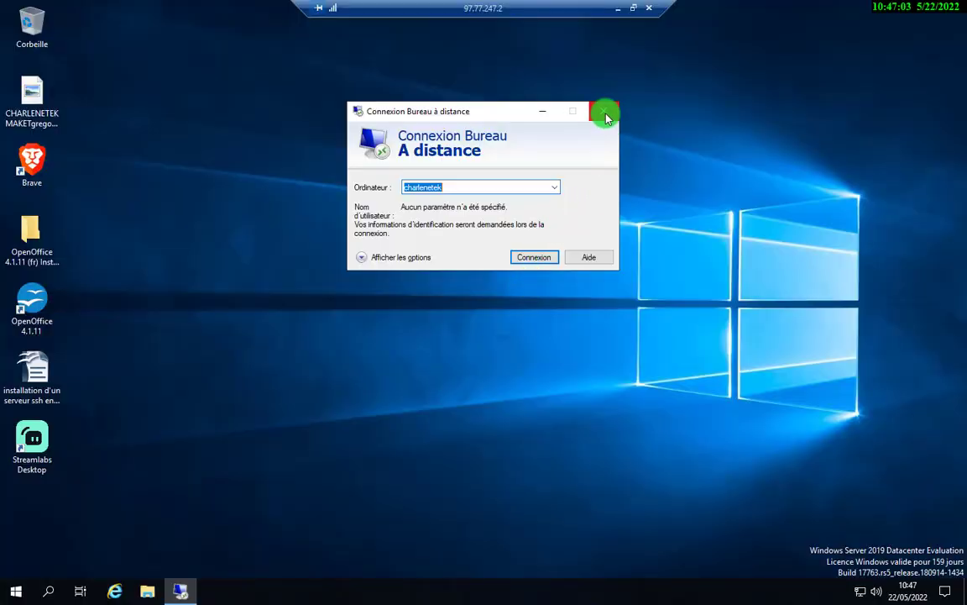
# Relaunch Remote Desktop Connection on the server and connect to 97.77.247.4
pyautogui.click(605, 111)
pyautogui.click(17, 593)
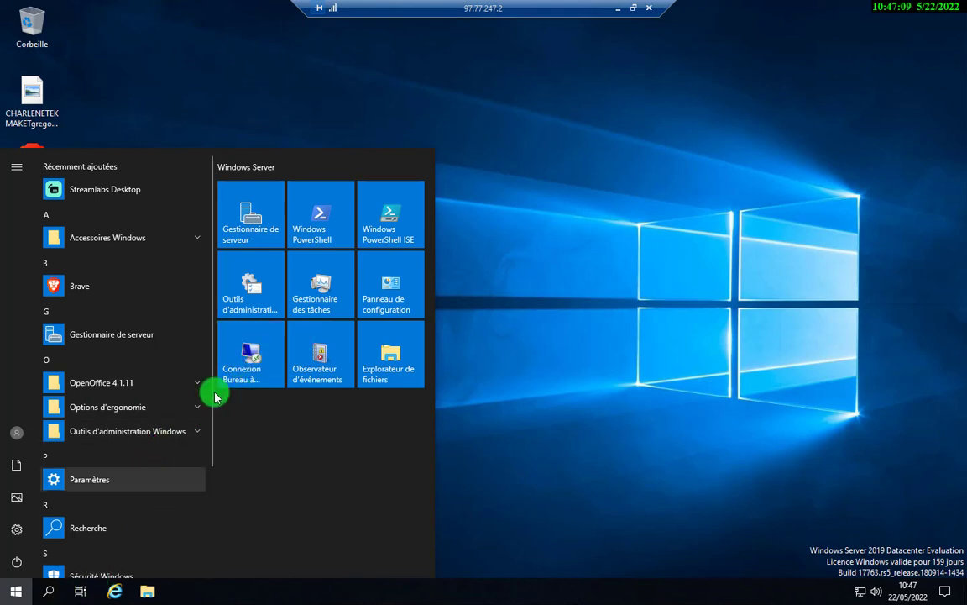
pyautogui.click(251, 364)
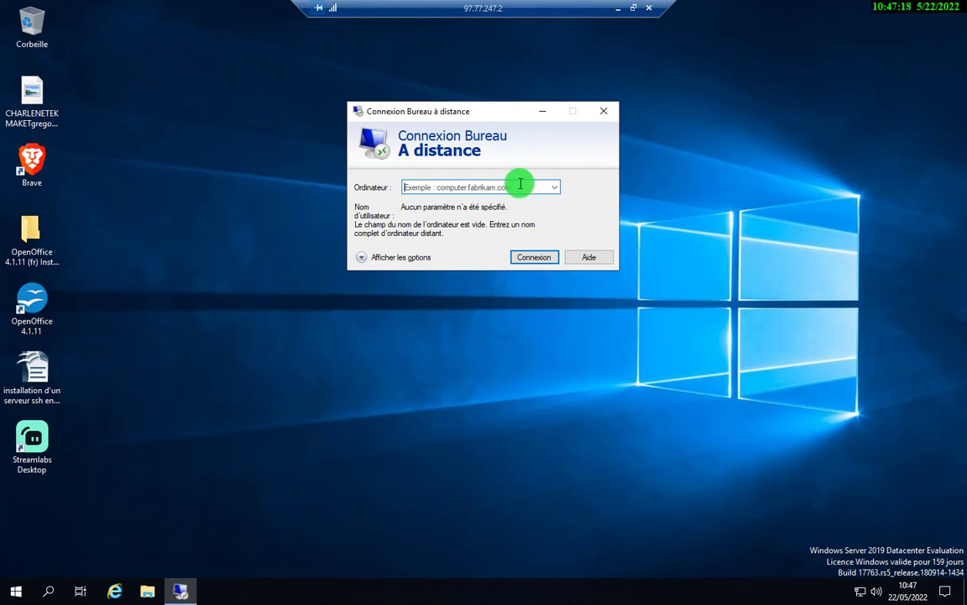
pyautogui.click(515, 186)
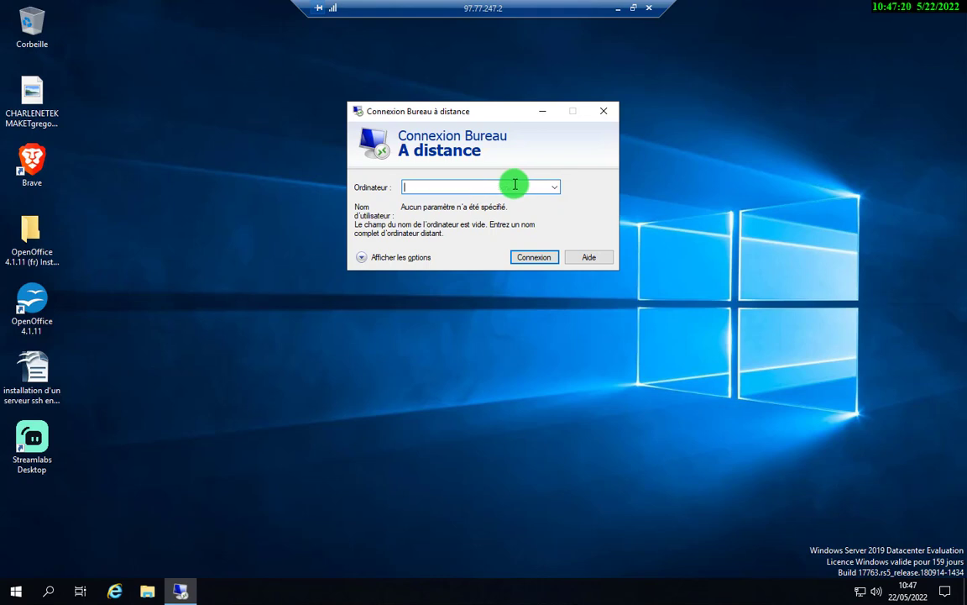
pyautogui.write('97')
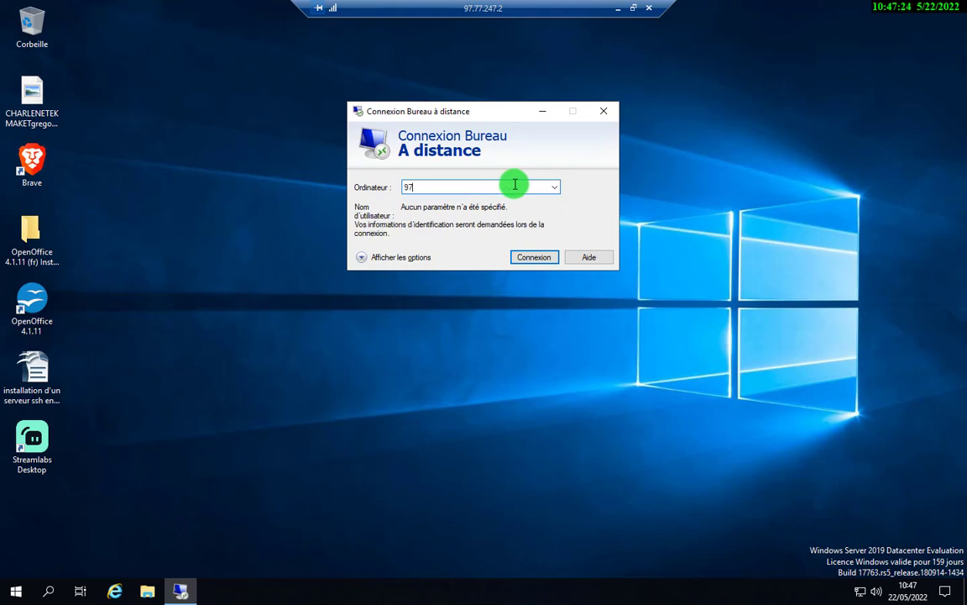
pyautogui.write('.77.247.4')
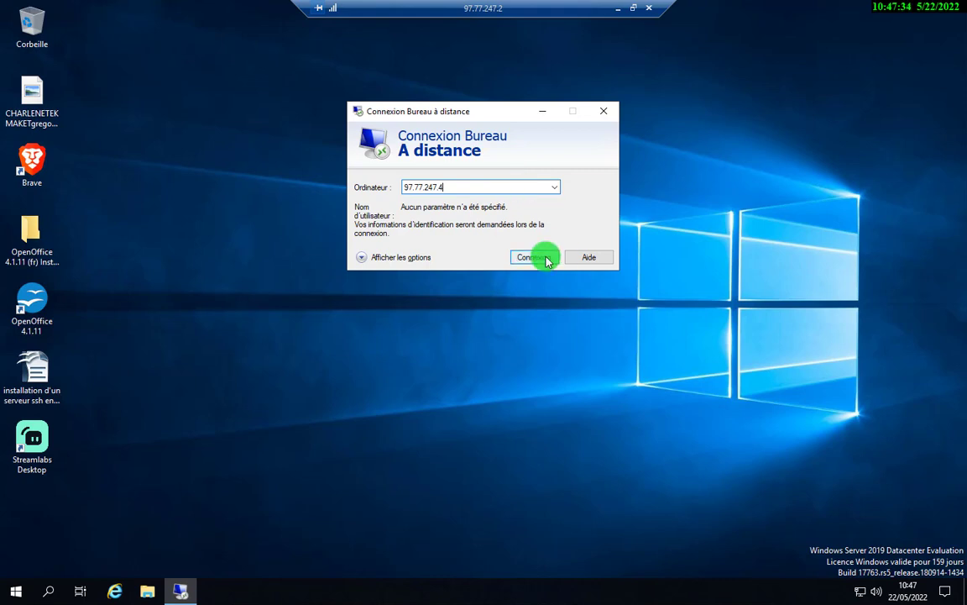
pyautogui.click(545, 257)
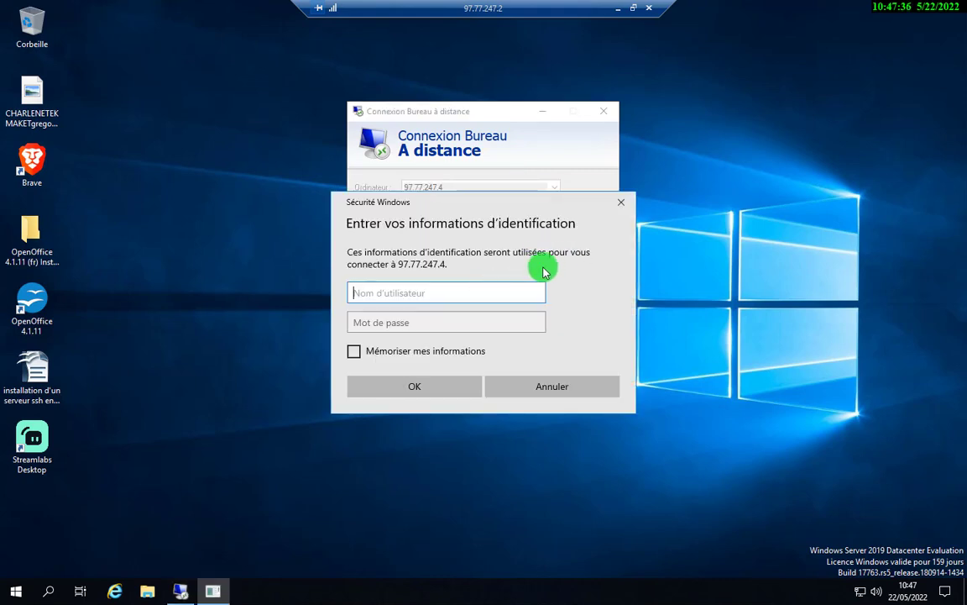
# Enter the remote account's username and password in Windows Security and submit them
pyautogui.moveTo(492, 201)
pyautogui.mouseDown()
pyautogui.moveTo(529, 199)
pyautogui.moveTo(578, 173)
pyautogui.moveTo(596, 146)
pyautogui.mouseUp()
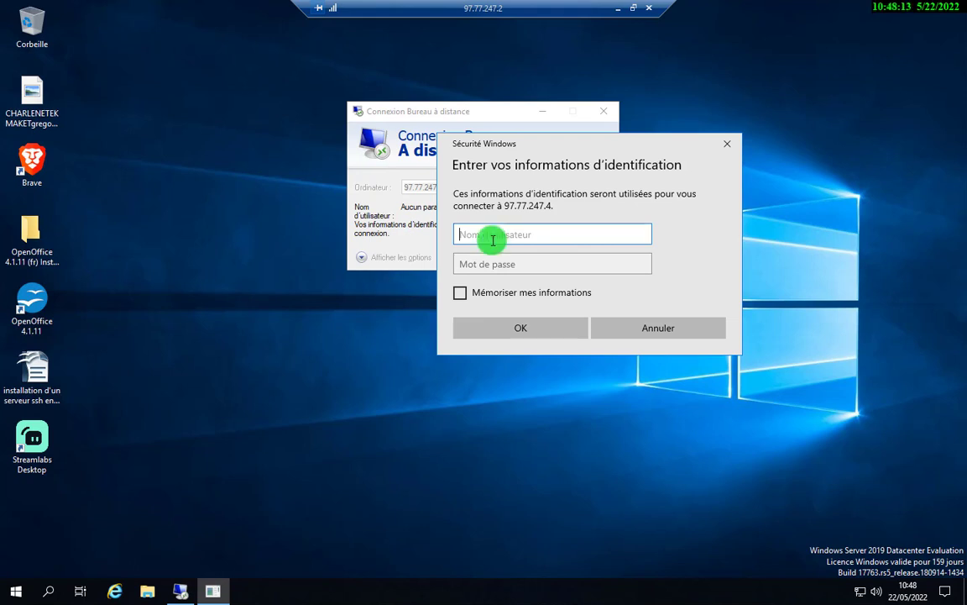
pyautogui.write('smar')
pyautogui.write('t')
pyautogui.write('l')
pyautogui.write('eol')
pyautogui.write('tech')
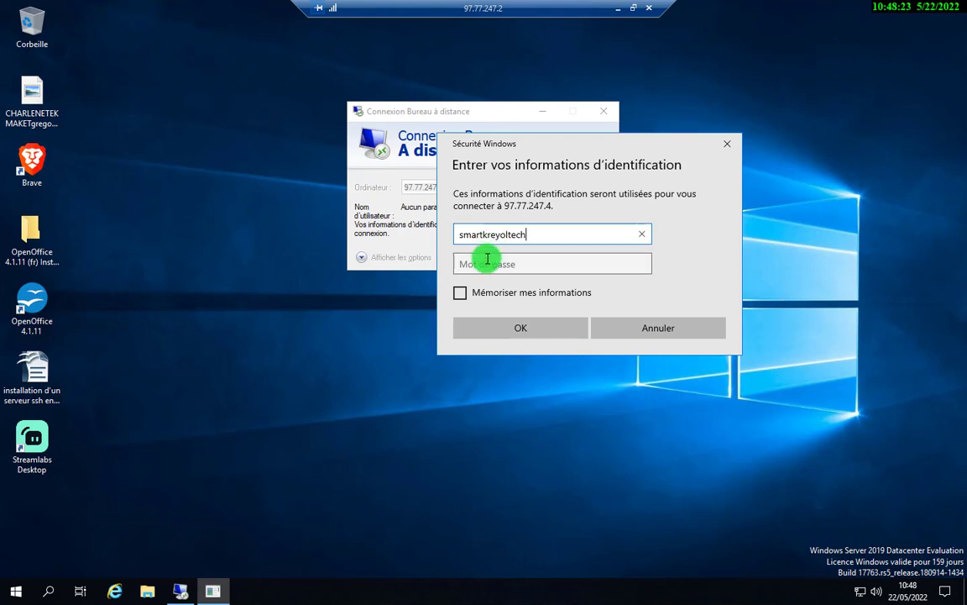
pyautogui.click(486, 264)
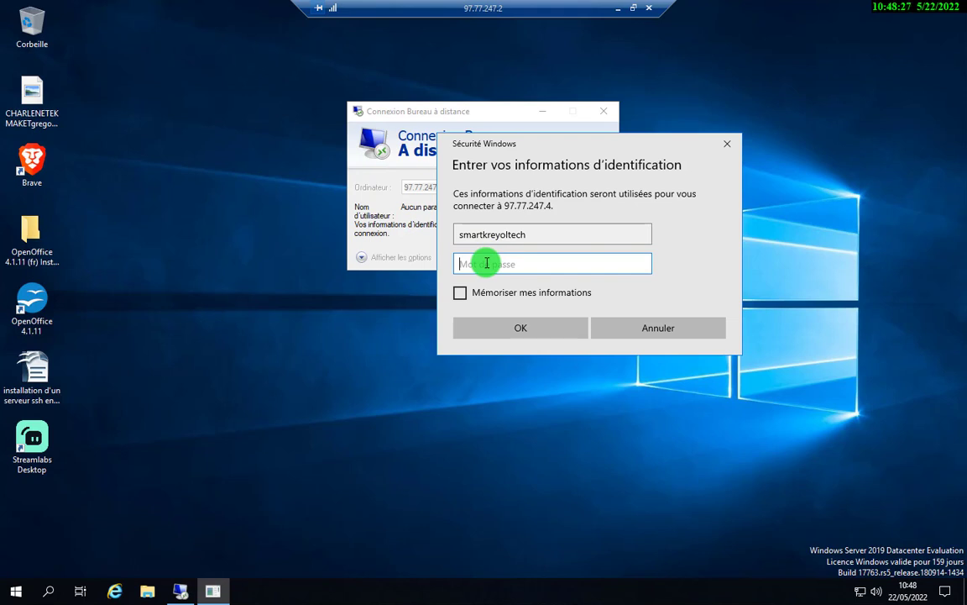
pyautogui.write('••••••••••••')
pyautogui.click(518, 328)
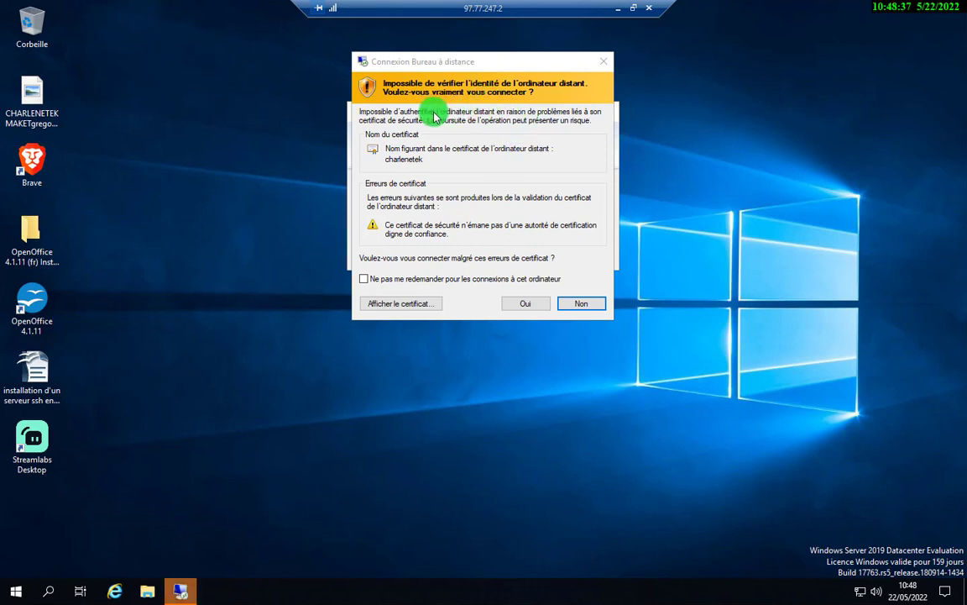
# Accept the untrusted certificate with Oui to continue connecting to 97.77.247.4
pyautogui.click(520, 304)
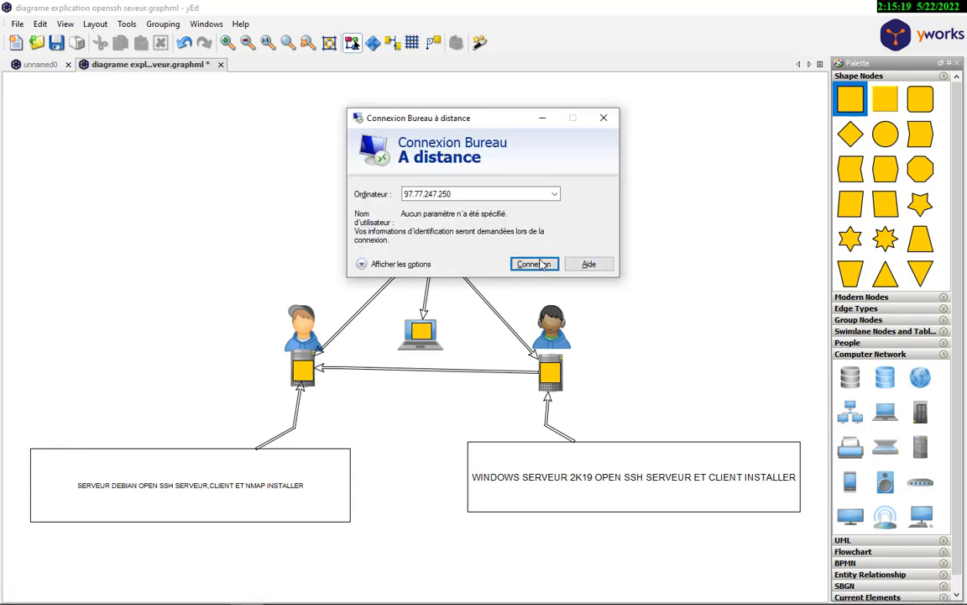
pyautogui.click(555, 194)
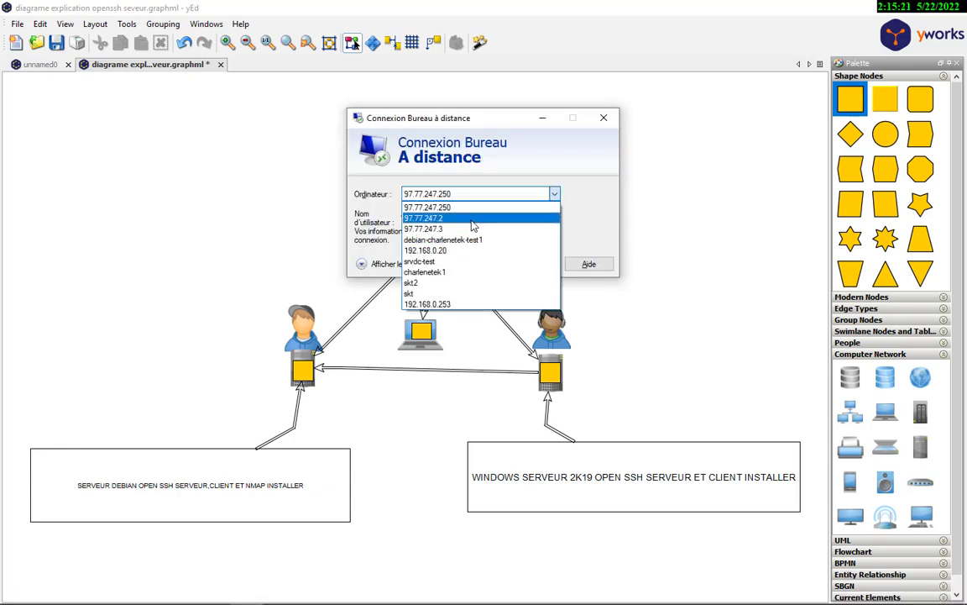
pyautogui.click(428, 218)
pyautogui.click(521, 265)
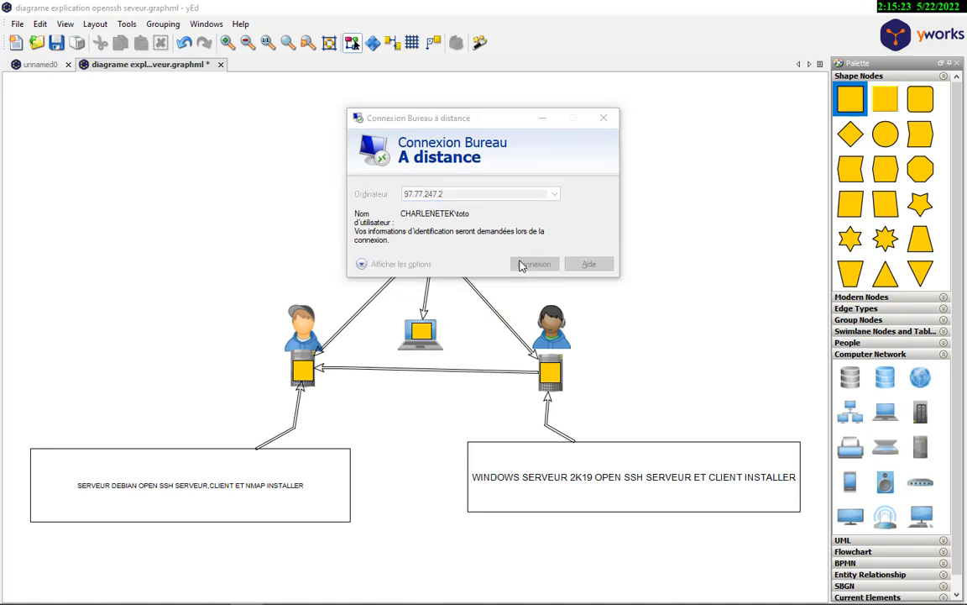
pyautogui.click(383, 270)
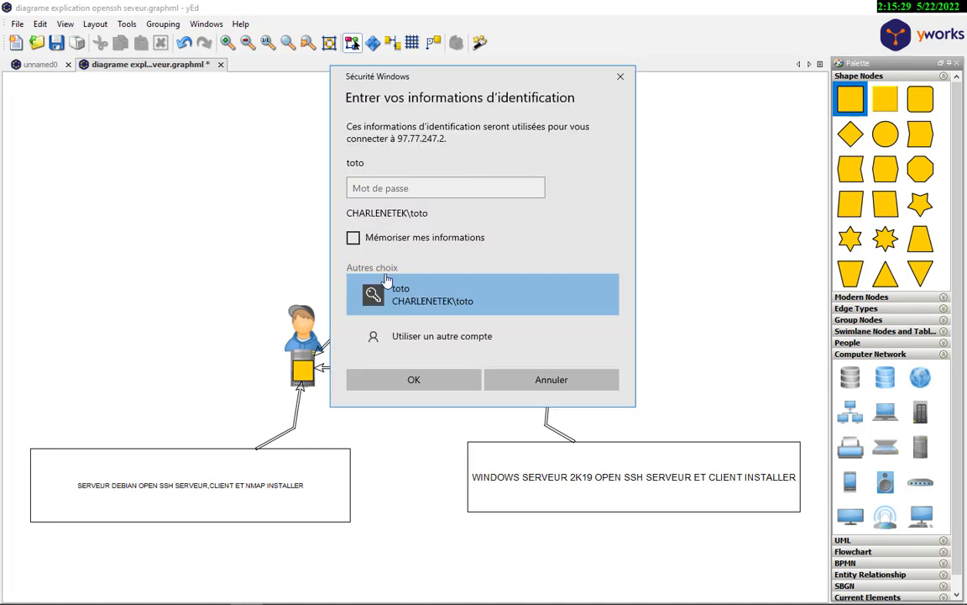
pyautogui.click(417, 336)
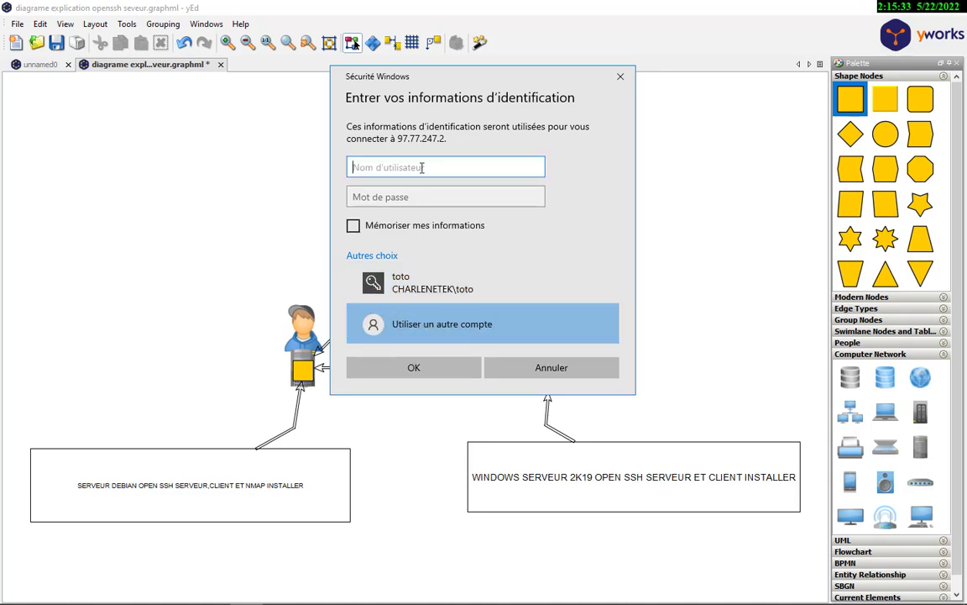
# Sign in as administrateur with its password and accept the certificate warning
pyautogui.write('administrateur')
pyautogui.click(415, 193)
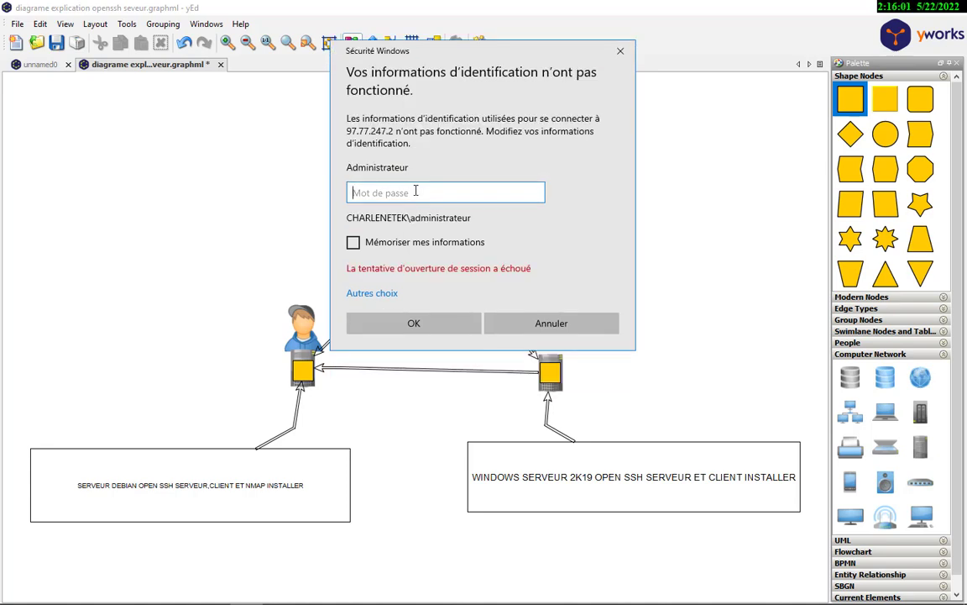
pyautogui.write('••••••••••')
pyautogui.write('•••••')
pyautogui.press('capslock')
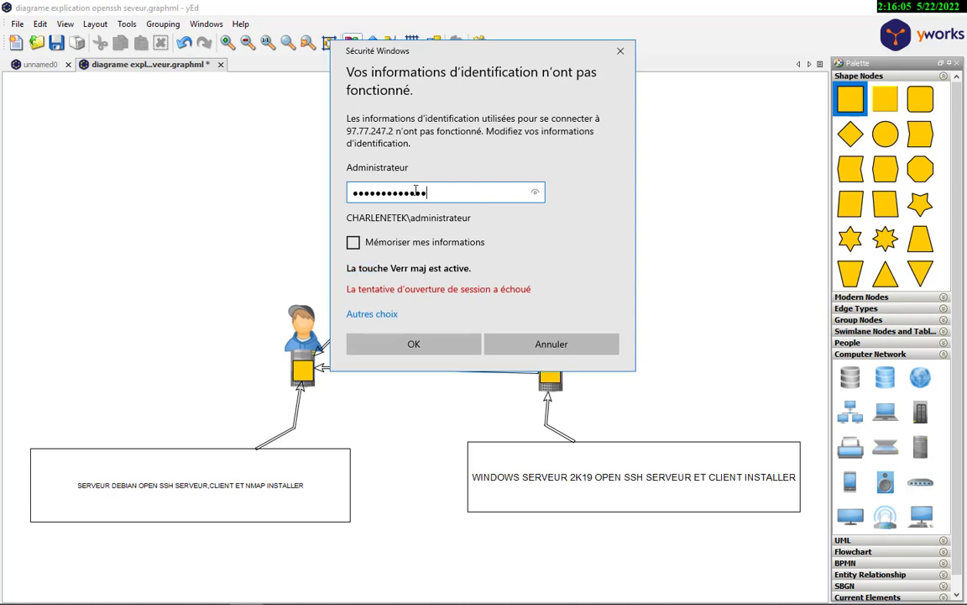
pyautogui.press('capslock')
pyautogui.press('Return')
pyautogui.click(520, 309)
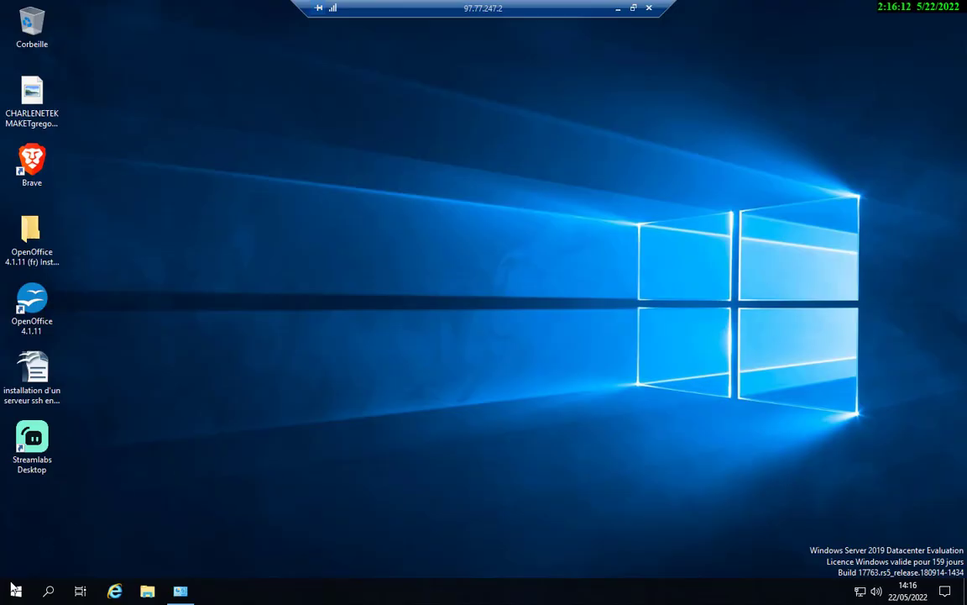
# Open Command Prompt on the server and run 'net user' to list accounts
pyautogui.click(14, 593)
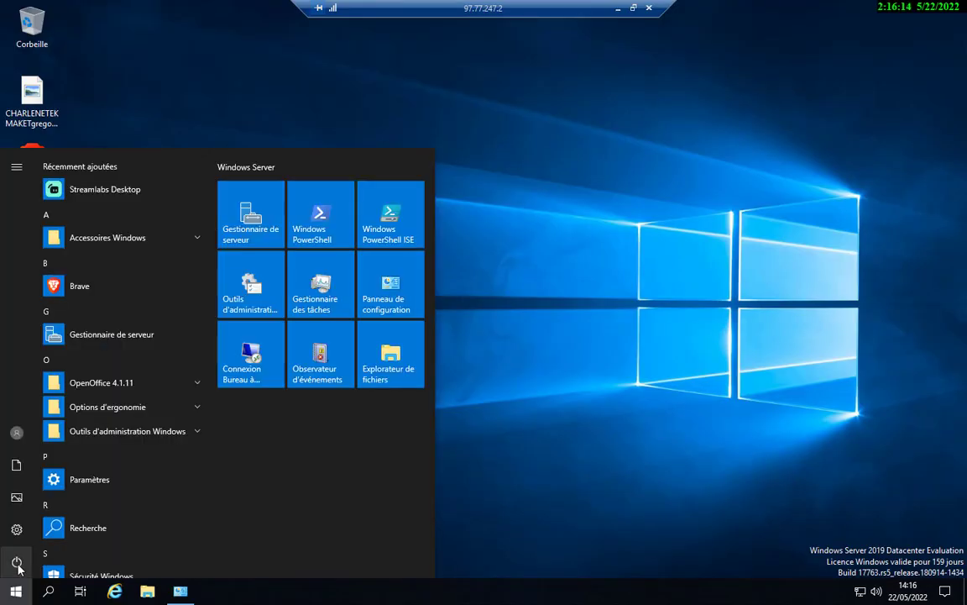
pyautogui.write('i')
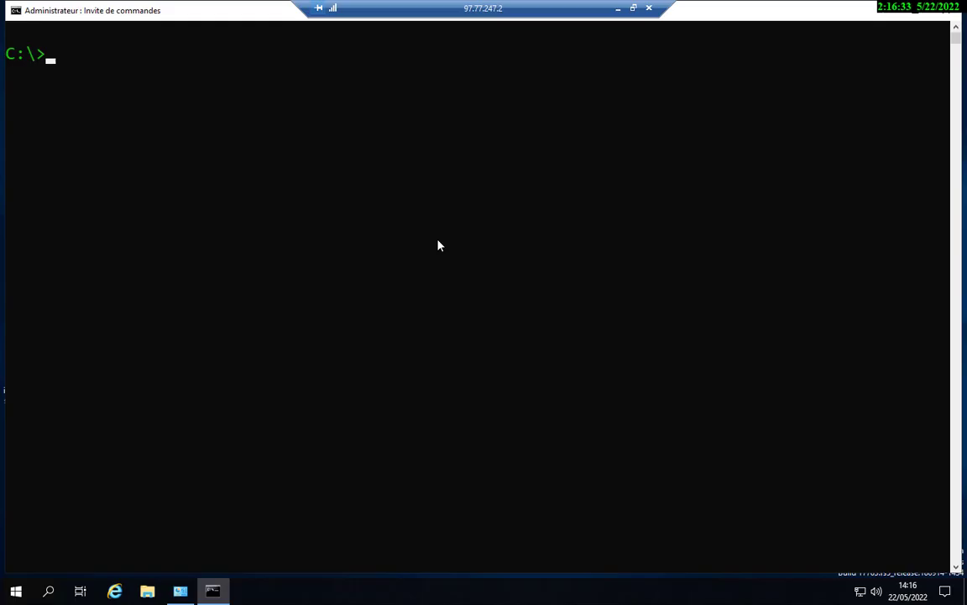
pyautogui.write('net user')
pyautogui.press('Return')
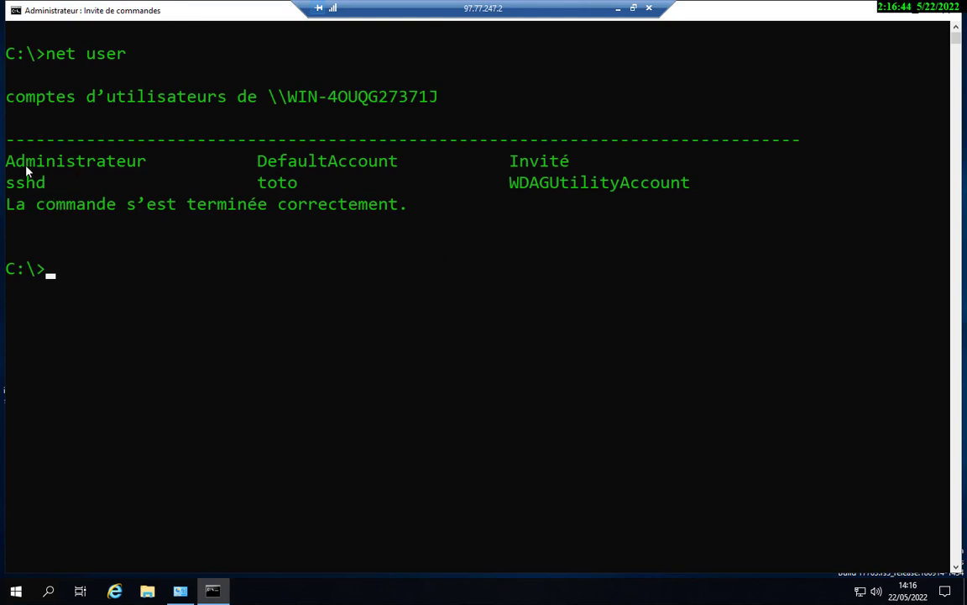
# Highlight the listed account names, including Administrateur, Invité and sshd
pyautogui.moveTo(7, 156); pyautogui.dragTo(428, 249)
pyautogui.click(153, 163)
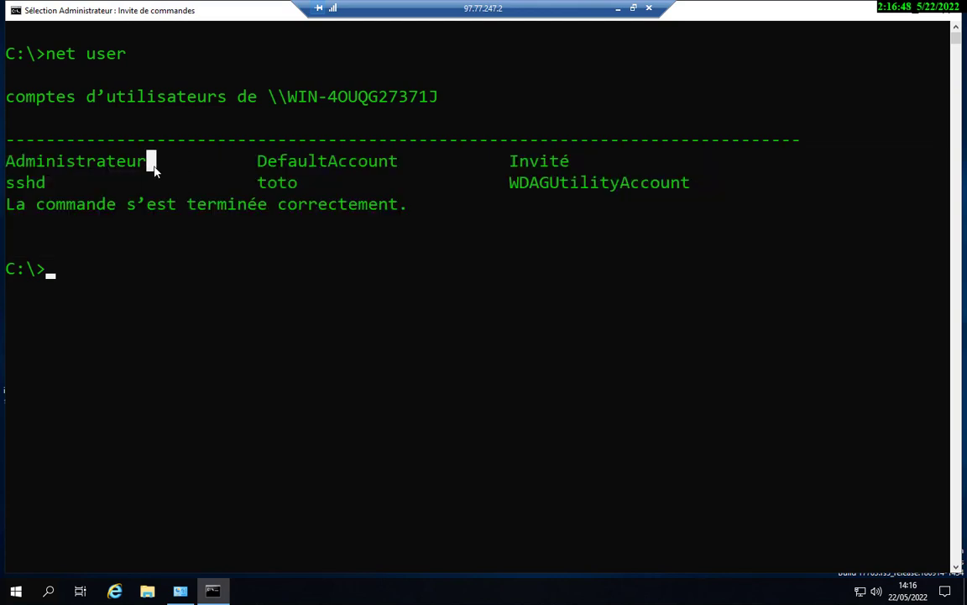
pyautogui.moveTo(153, 166); pyautogui.dragTo(4, 160)
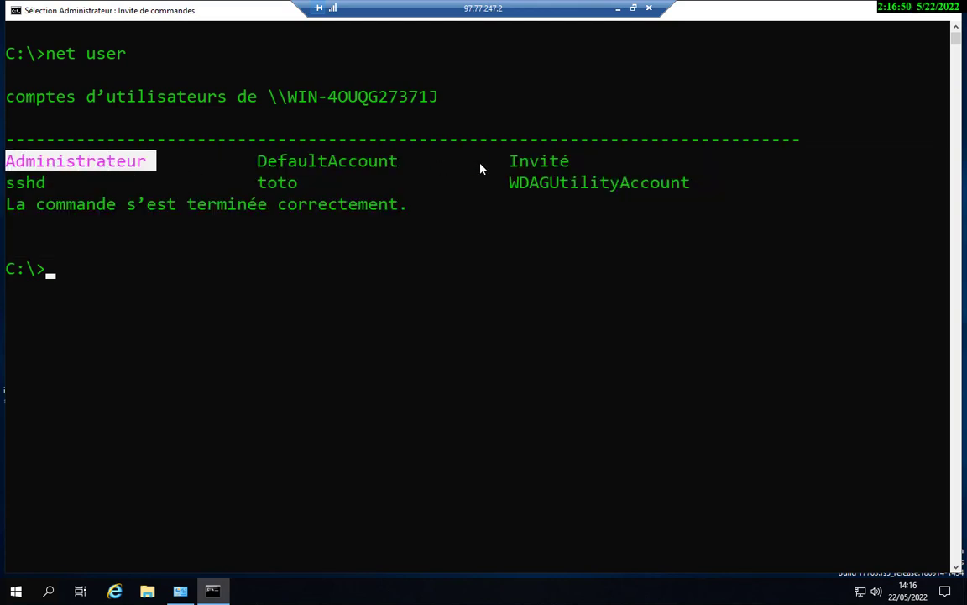
pyautogui.moveTo(503, 162); pyautogui.dragTo(585, 162)
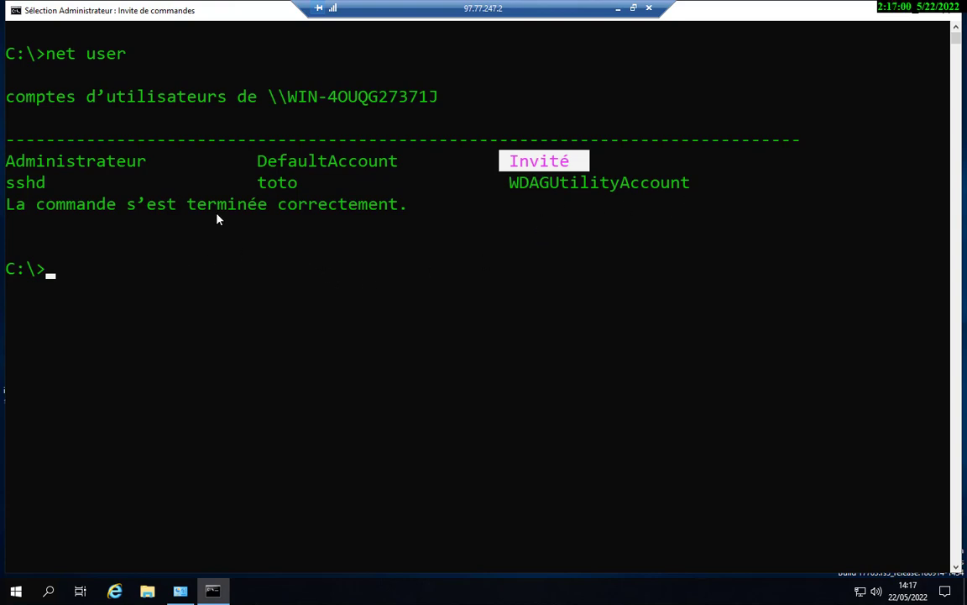
pyautogui.moveTo(239, 178); pyautogui.dragTo(336, 185)
pyautogui.moveTo(66, 181); pyautogui.dragTo(1, 188)
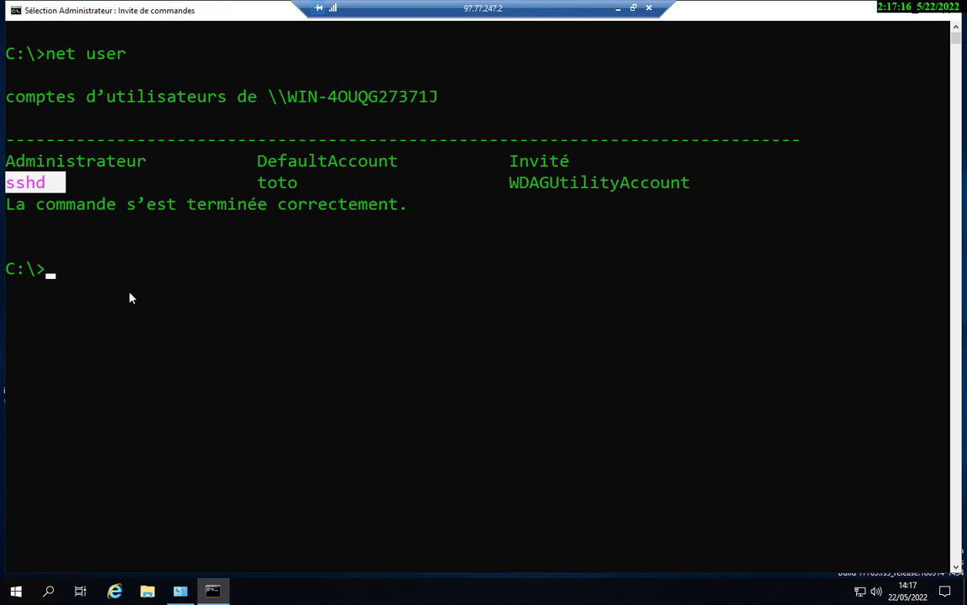
pyautogui.write('ssh ')
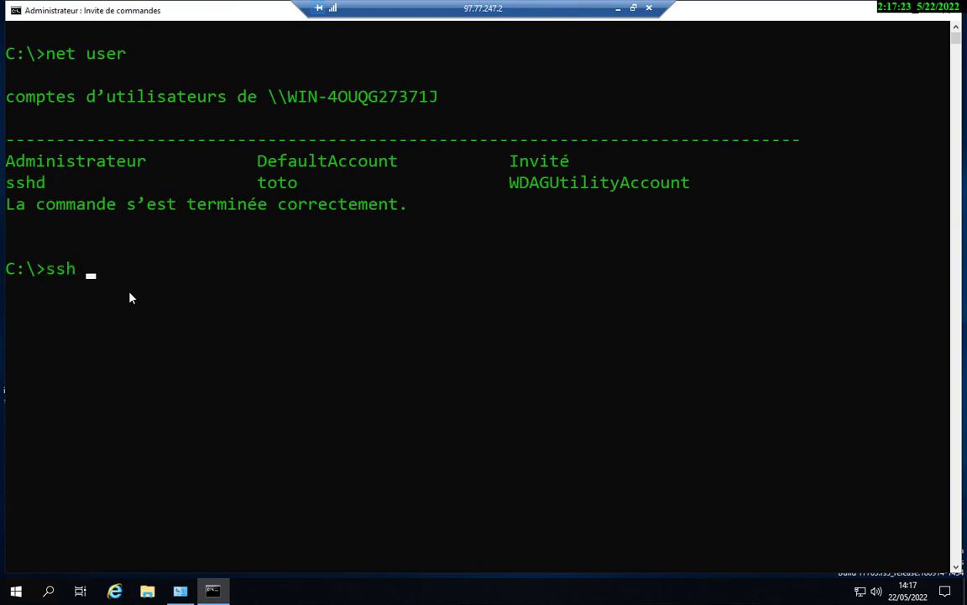
pyautogui.write('skt1@')
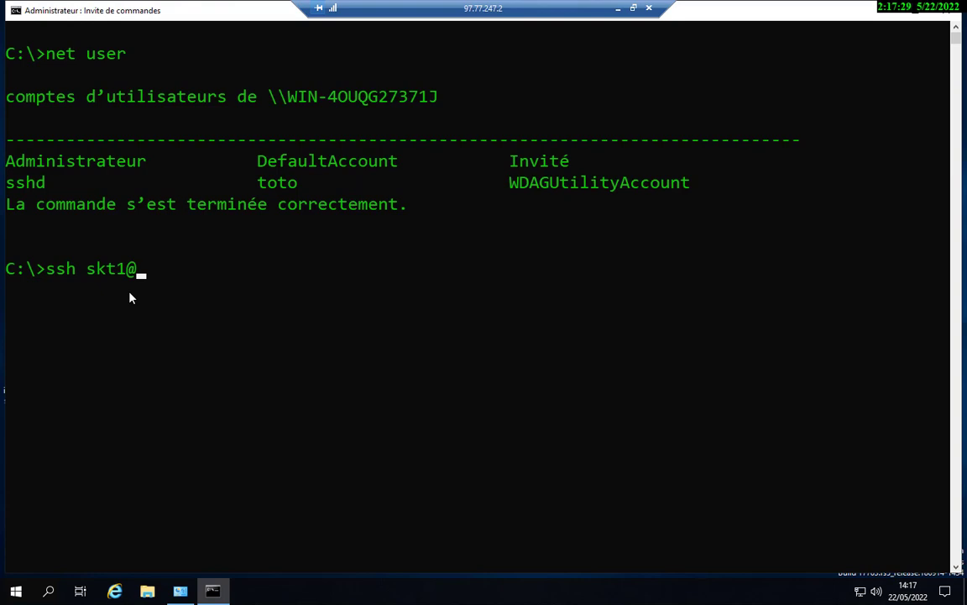
pyautogui.write('97.77.')
pyautogui.write('247.252')
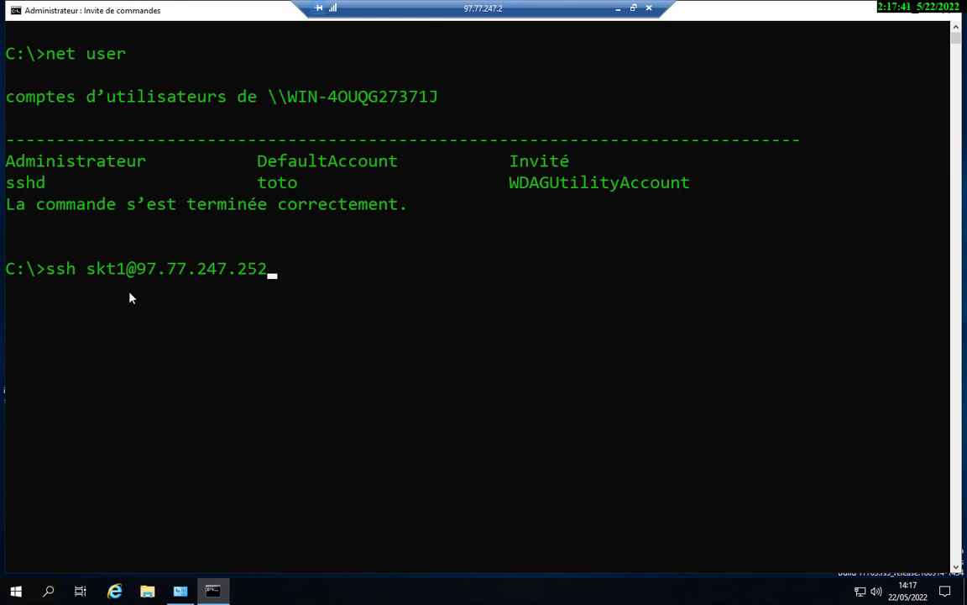
pyautogui.press('BackSpace')
pyautogui.write('0')
pyautogui.press('Return')
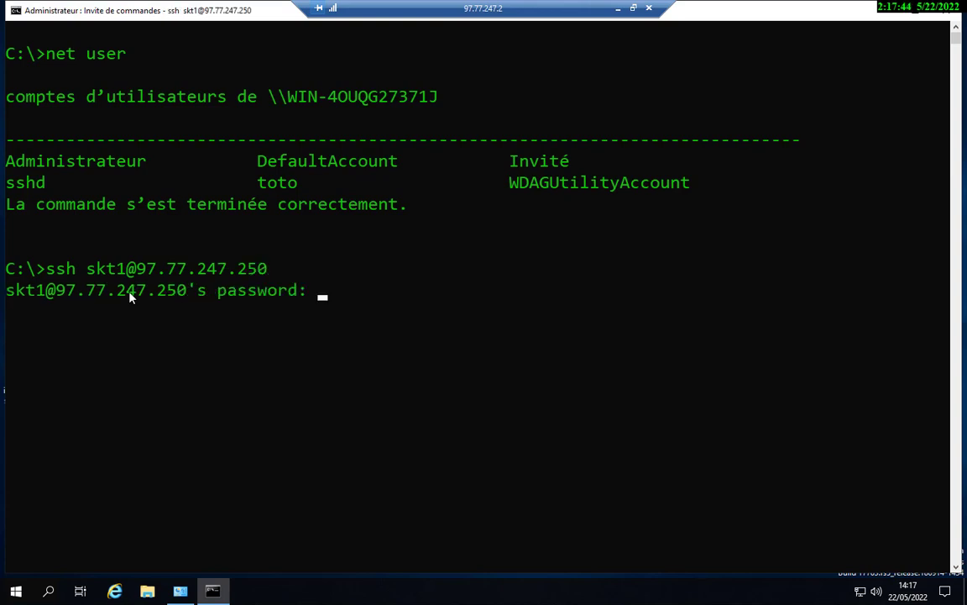
pyautogui.press('Return')
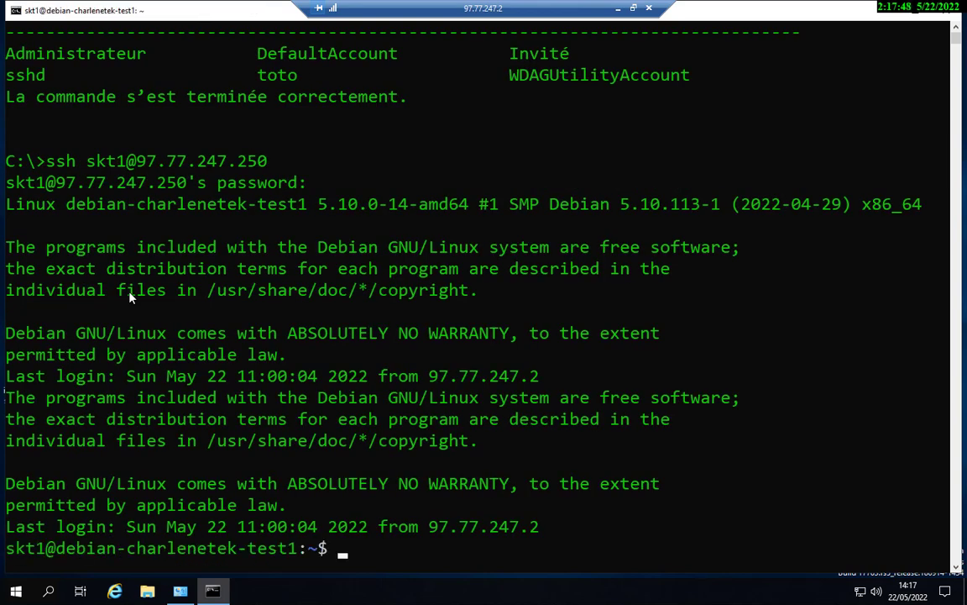
# Exit the SSH session to return to the local prompt, and begin a cls command
pyautogui.write('cl')
pyautogui.write('exit')
pyautogui.press('Return')
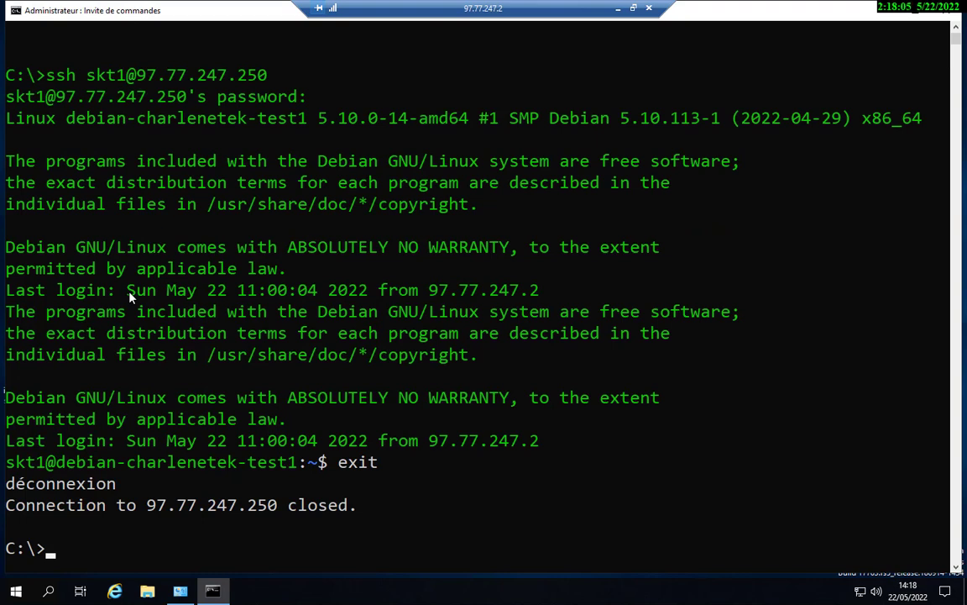
pyautogui.write('clsw')
# Clear the console and turn its text green with color a
pyautogui.press('BackSpace')
pyautogui.press('Return')
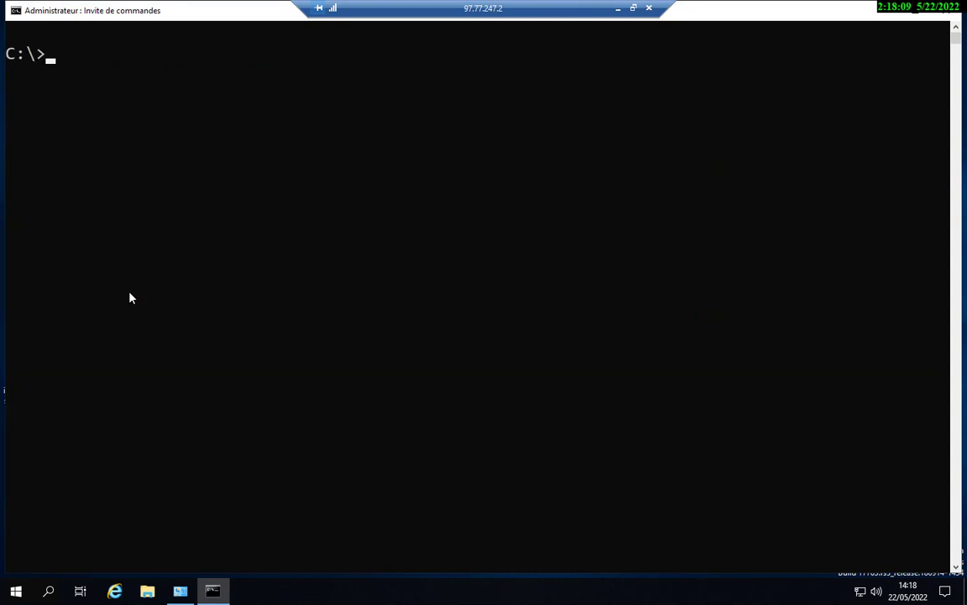
pyautogui.write('clo')
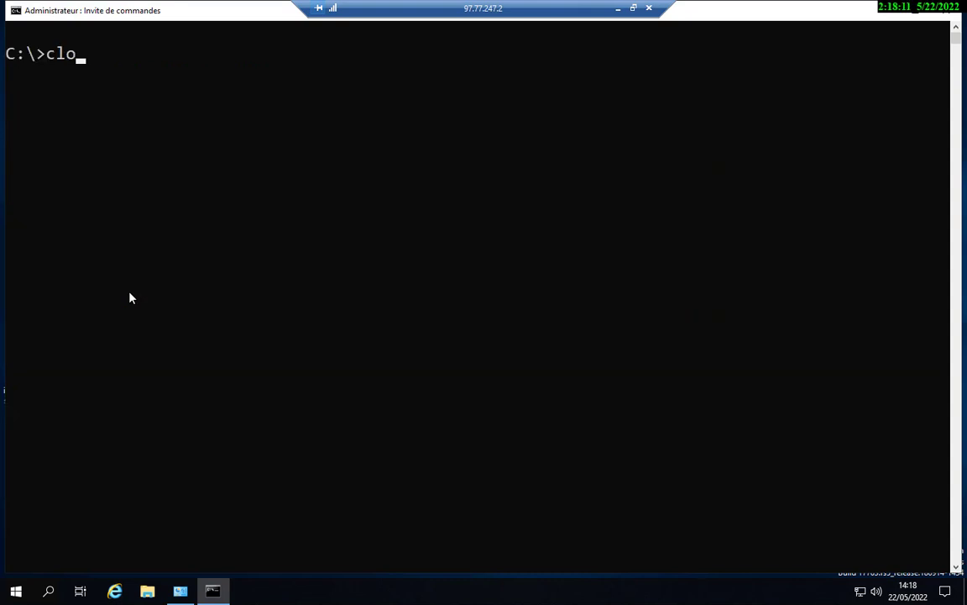
pyautogui.write('r a')
pyautogui.press('Return')
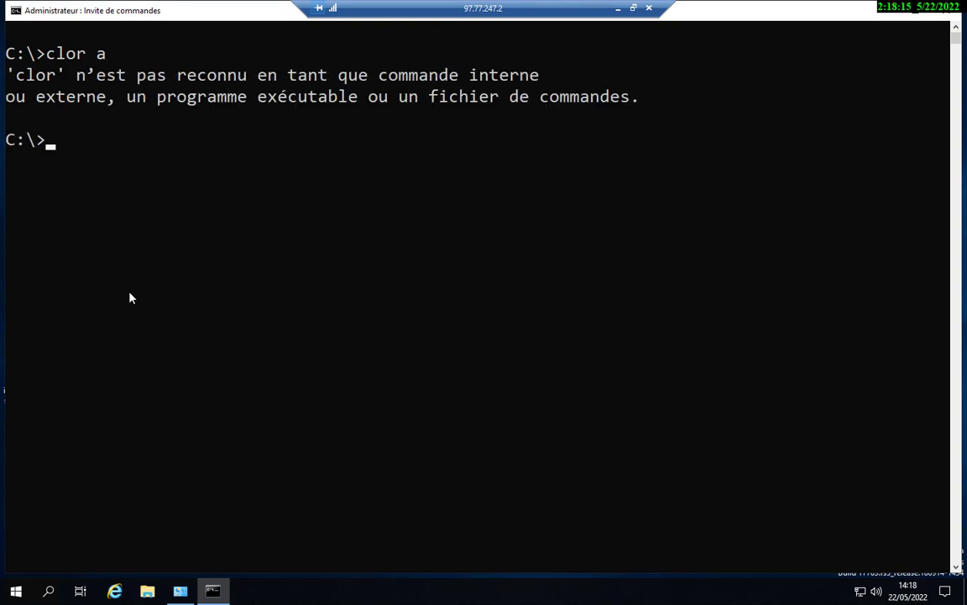
pyautogui.write('color a')
pyautogui.press('Return')
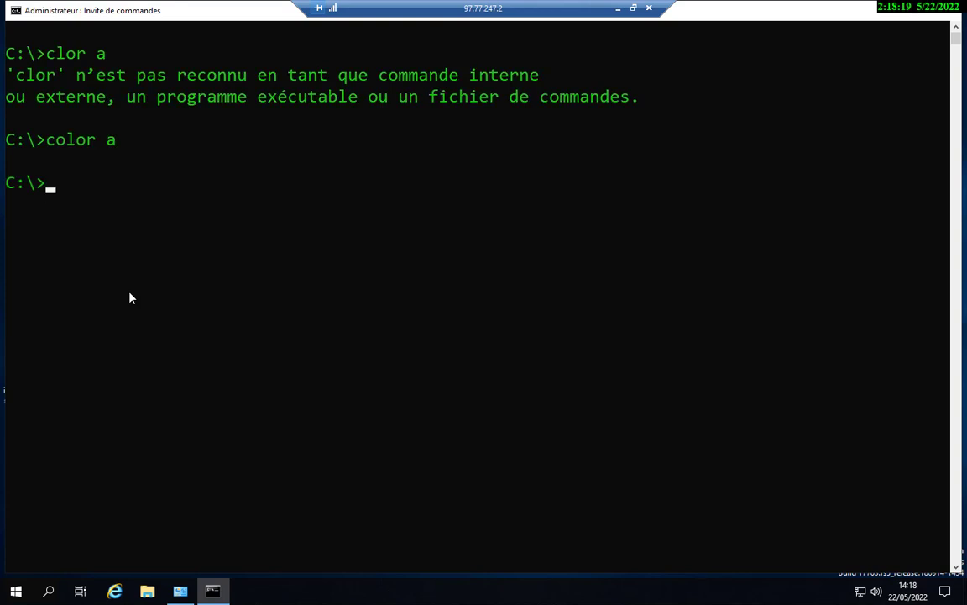
# Clear the screen again and enter net user followed by the new account name
pyautogui.press('Return')
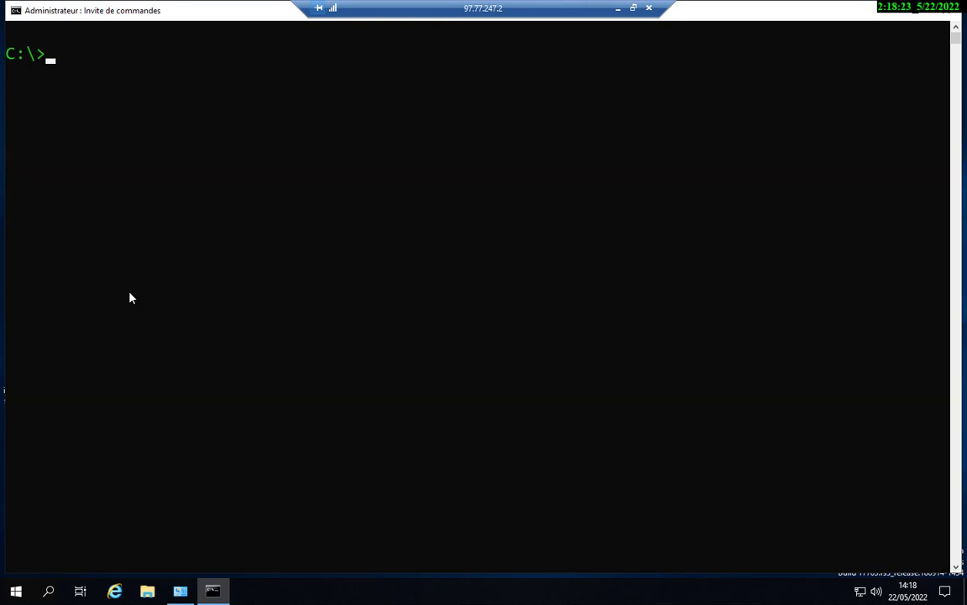
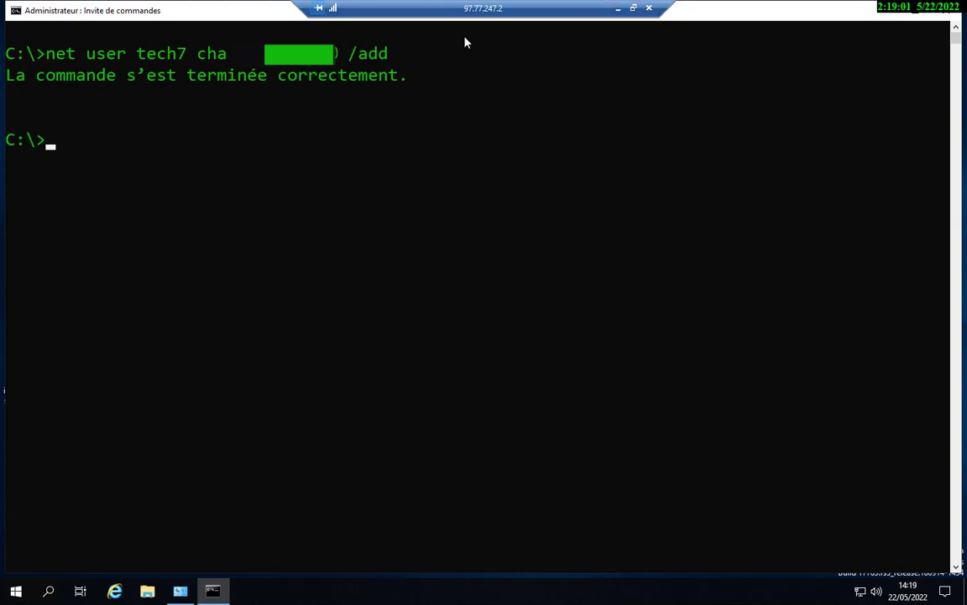
# Minimize and restore the server session, then disconnect it and relaunch Remote Desktop Connection
pyautogui.click(873, 10)
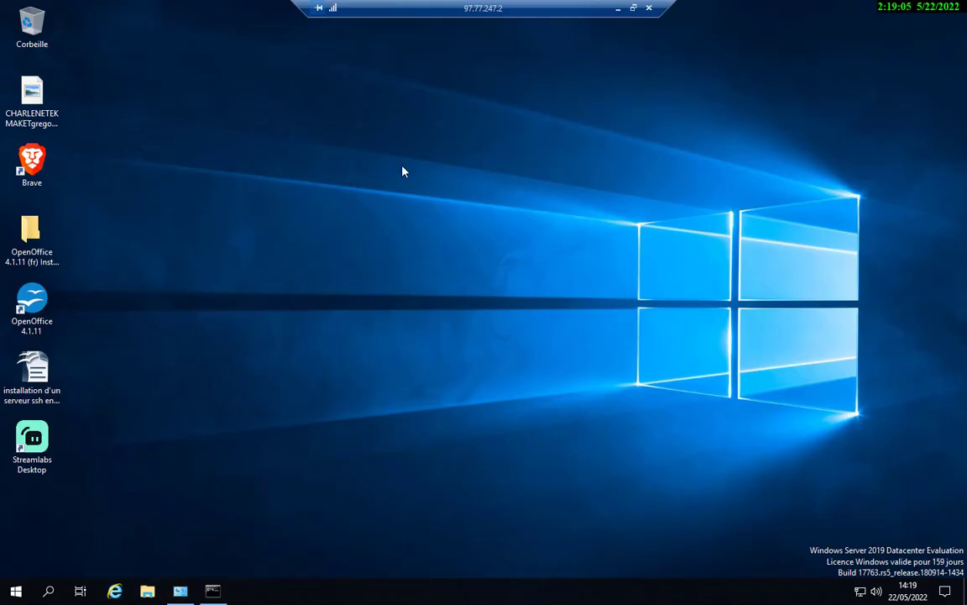
pyautogui.click(617, 10)
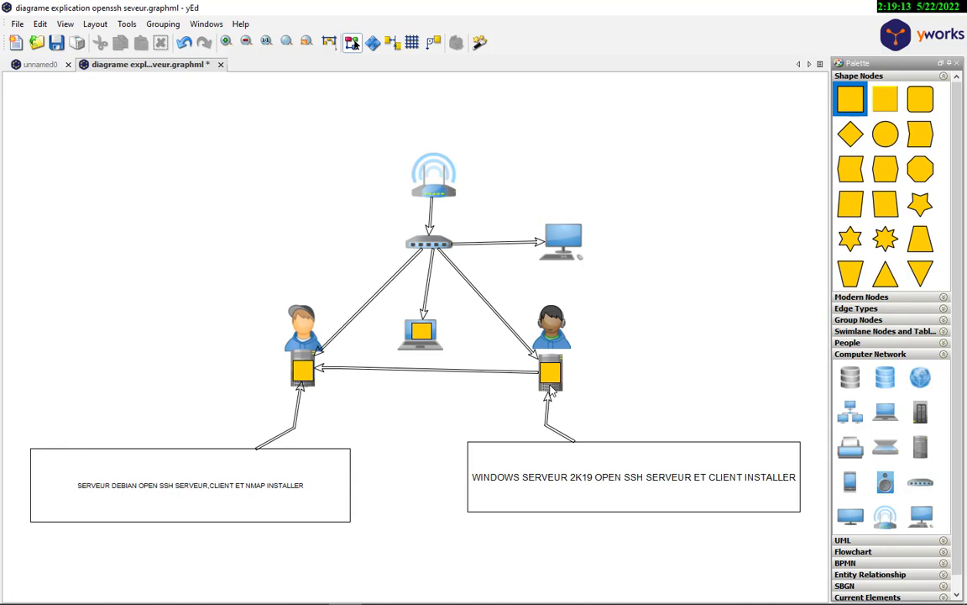
pyautogui.moveTo(476, 593)
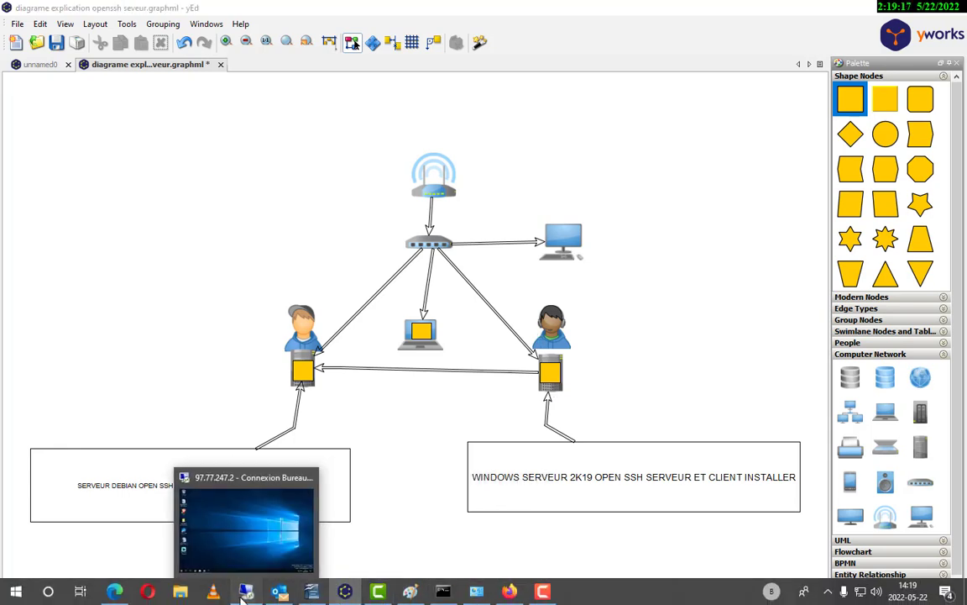
pyautogui.click(249, 524)
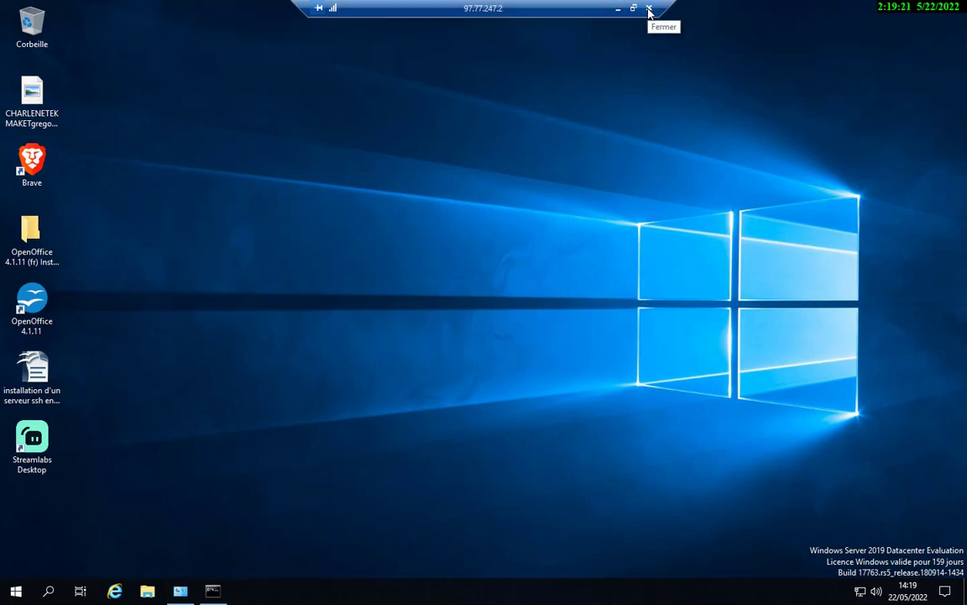
pyautogui.click(649, 12)
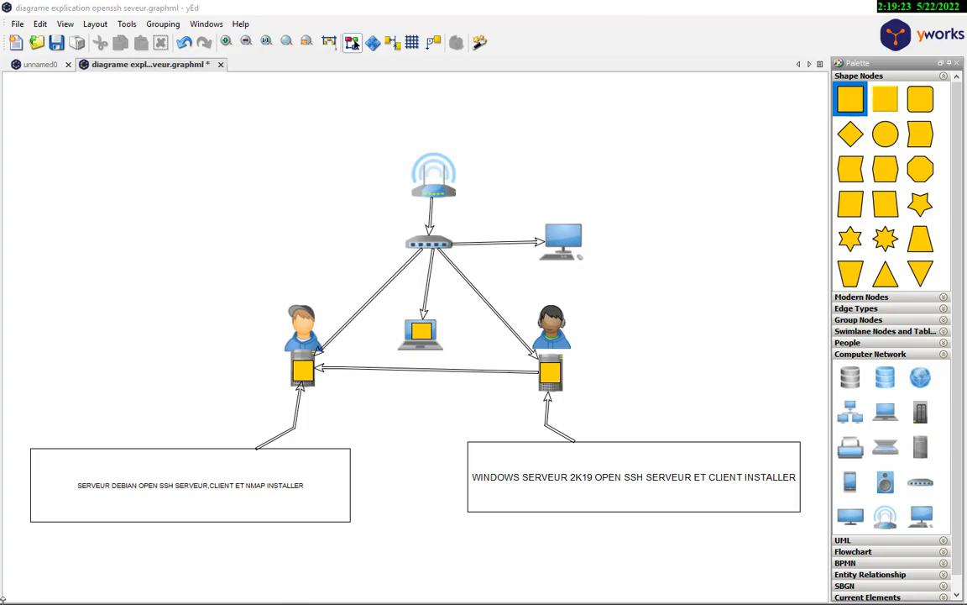
pyautogui.click(244, 593)
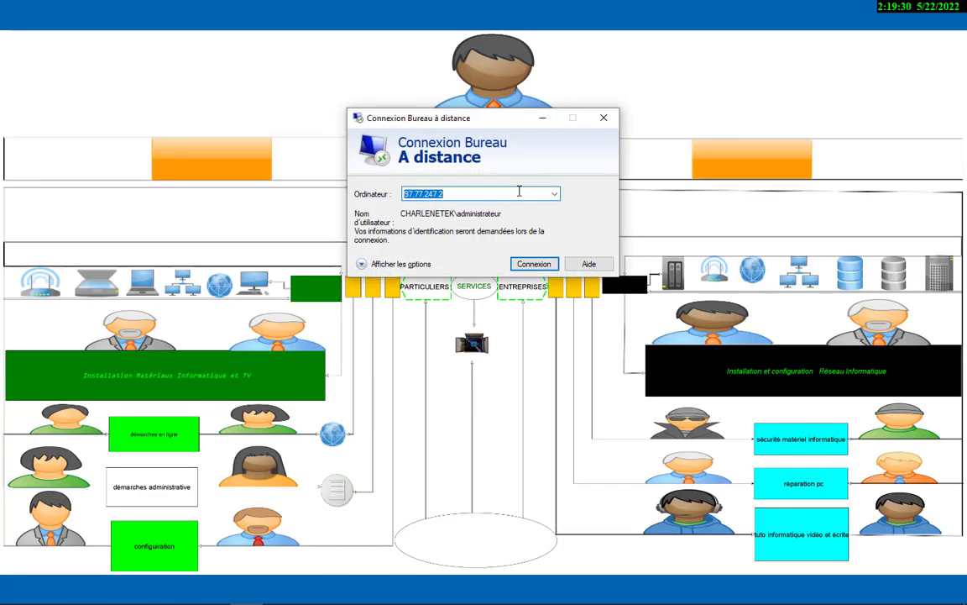
# Sign in to 97.77.247.2 using a different account: user tech7 with its password
pyautogui.click(534, 264)
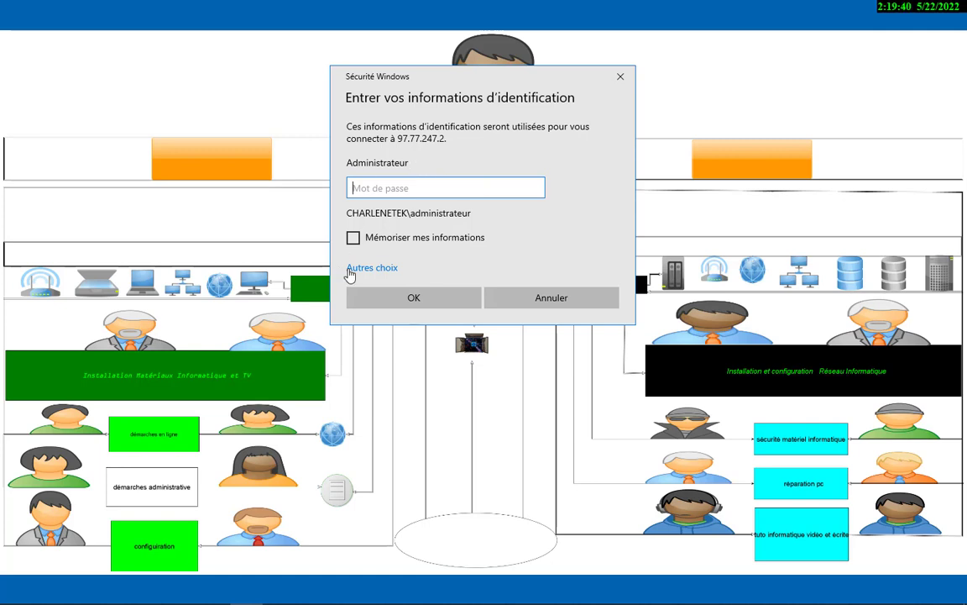
pyautogui.click(375, 269)
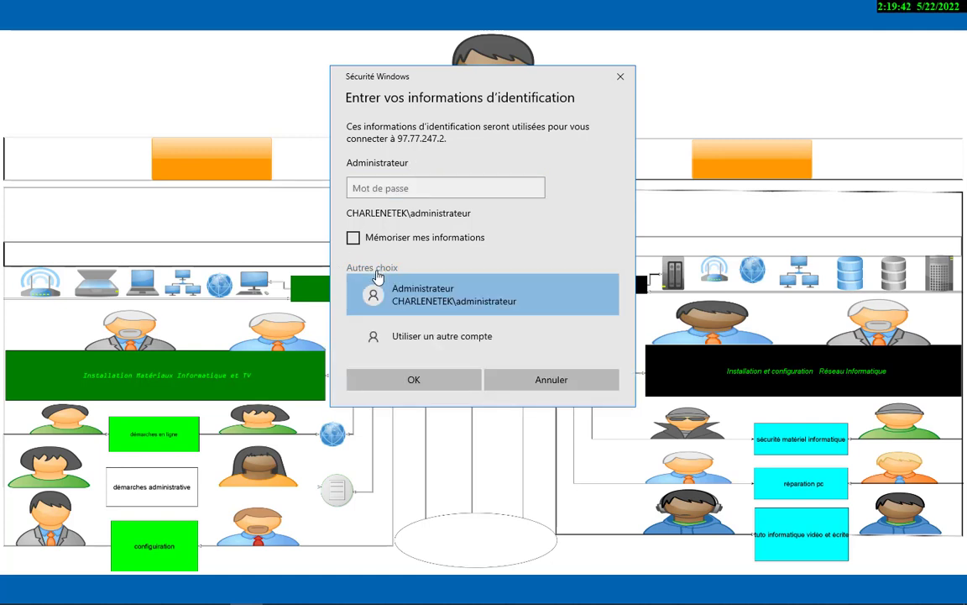
pyautogui.click(410, 340)
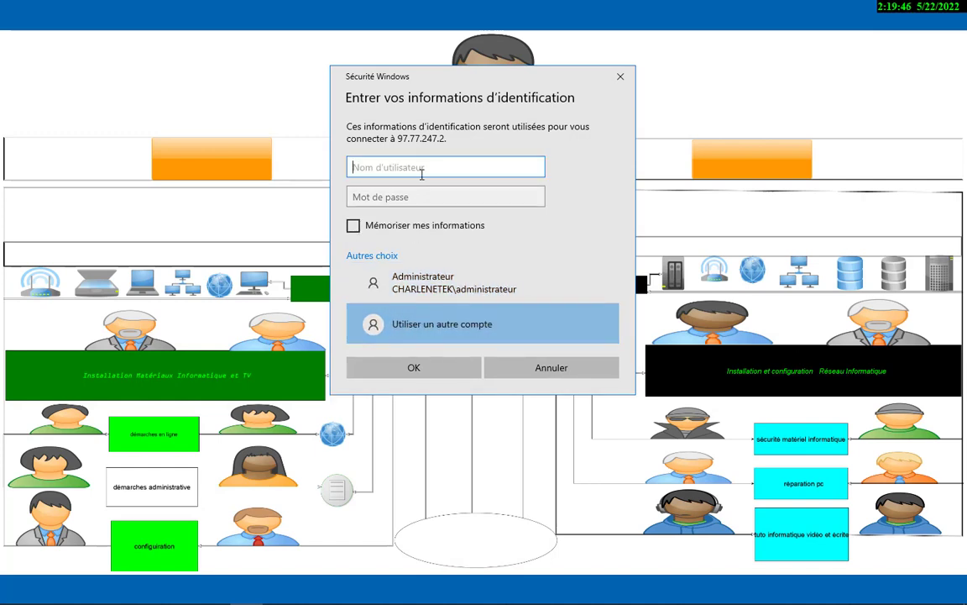
pyautogui.write('tech7')
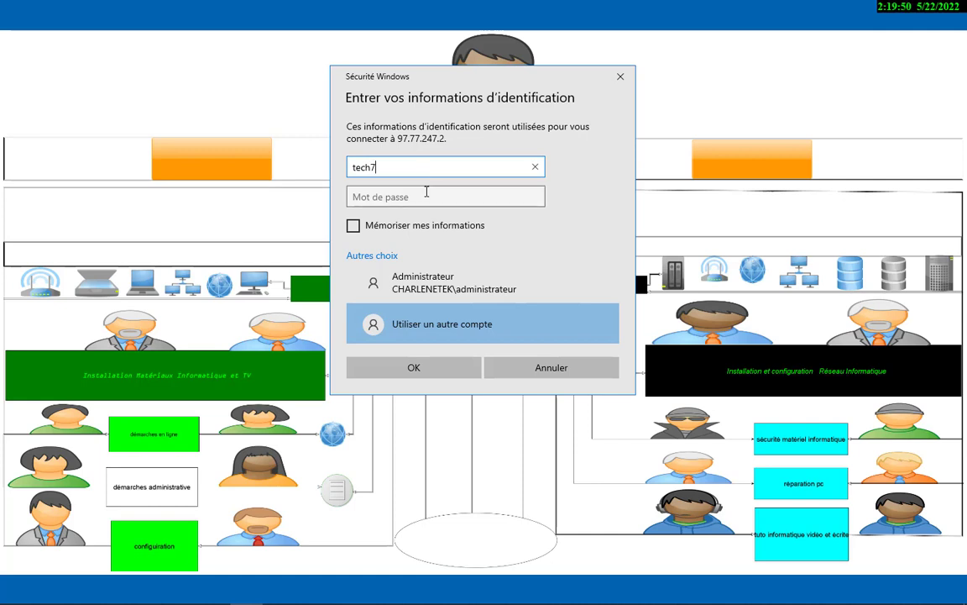
pyautogui.click(427, 193)
pyautogui.write('****')
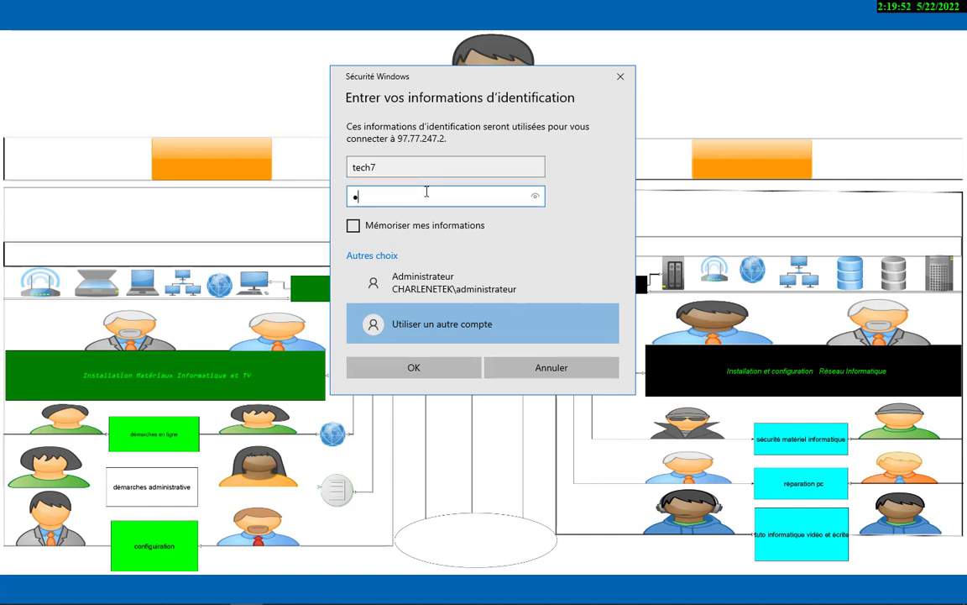
pyautogui.write('*********')
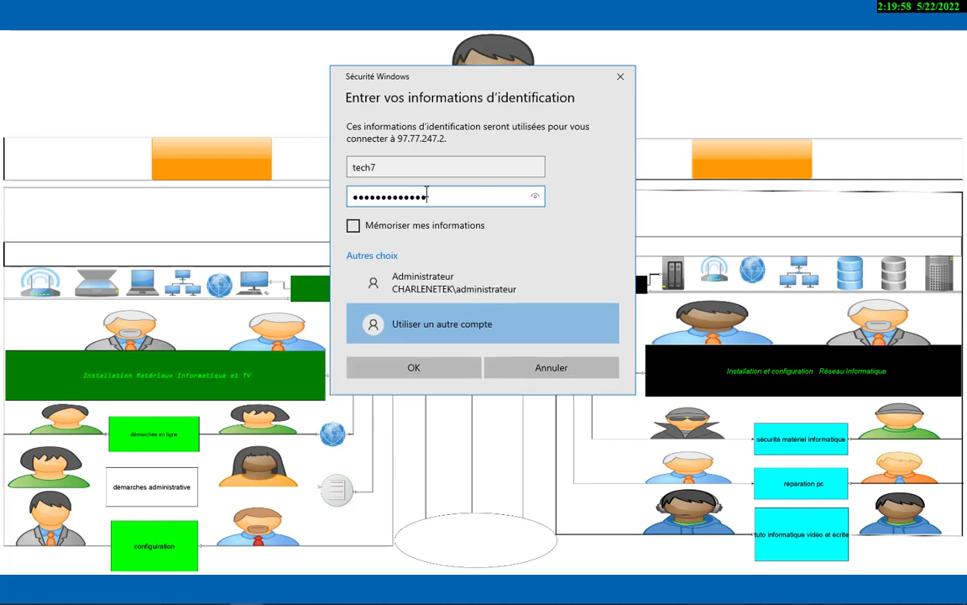
pyautogui.write('*')
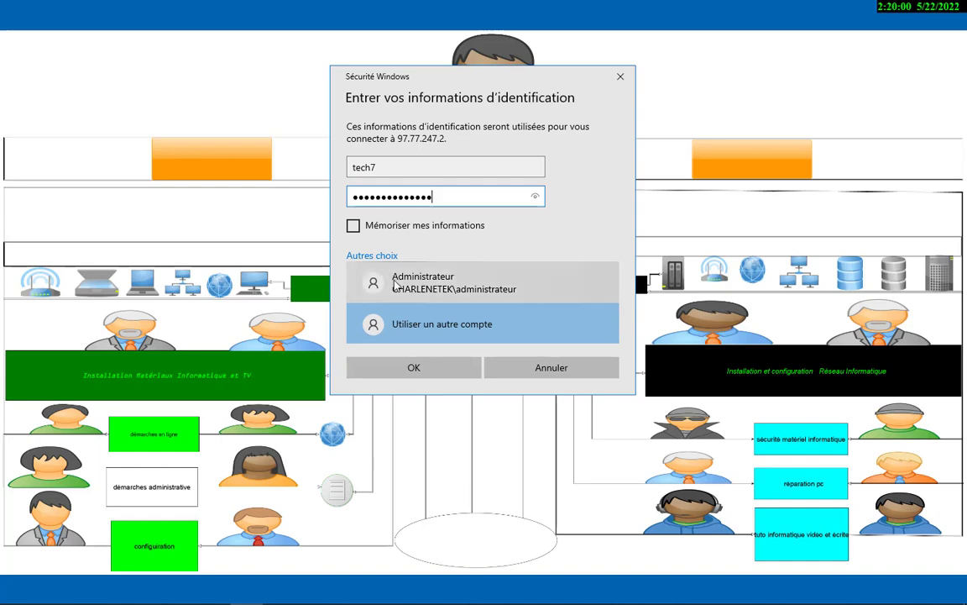
pyautogui.click(416, 368)
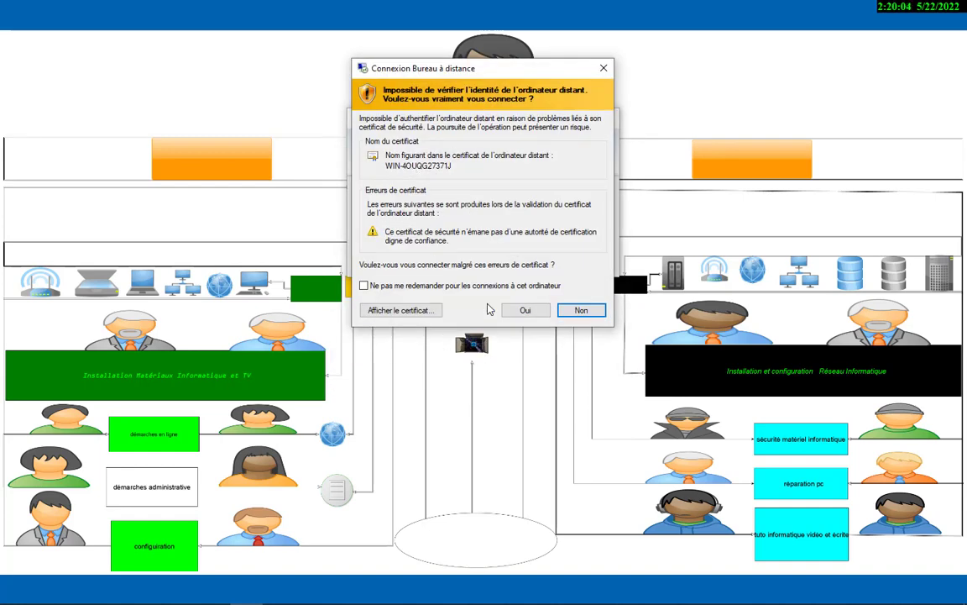
# Accept the server certificate, then dismiss the error refusing tech7 remote sign-in
pyautogui.click(524, 311)
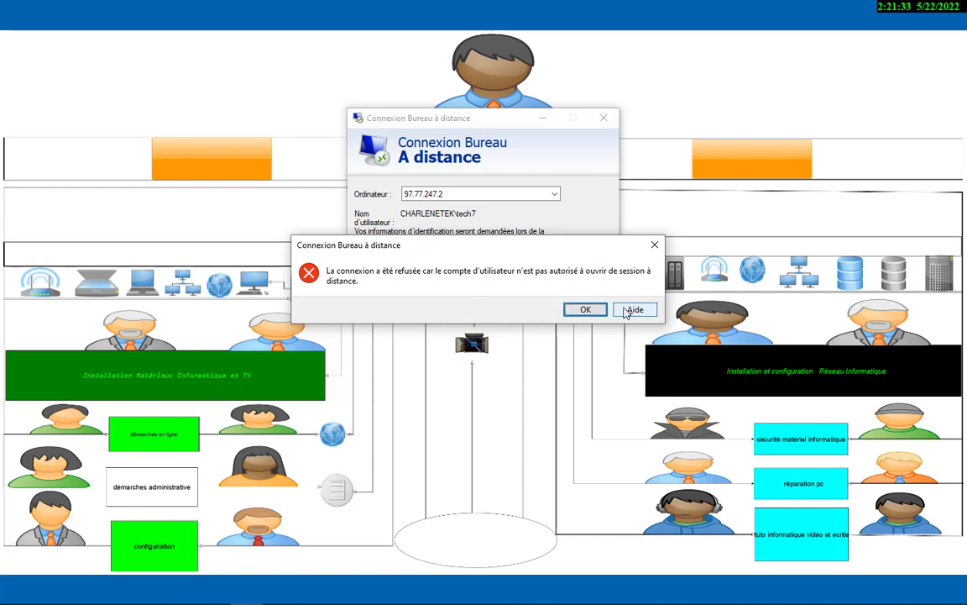
pyautogui.click(586, 309)
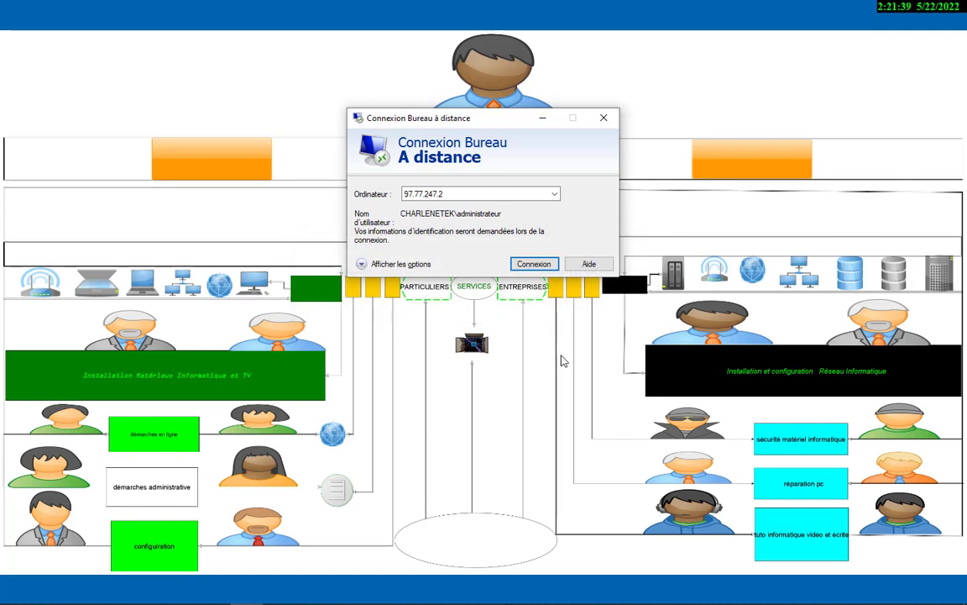
# Reconnect to 97.77.247.2 as administrator with its password and accept the certificate
pyautogui.click(533, 265)
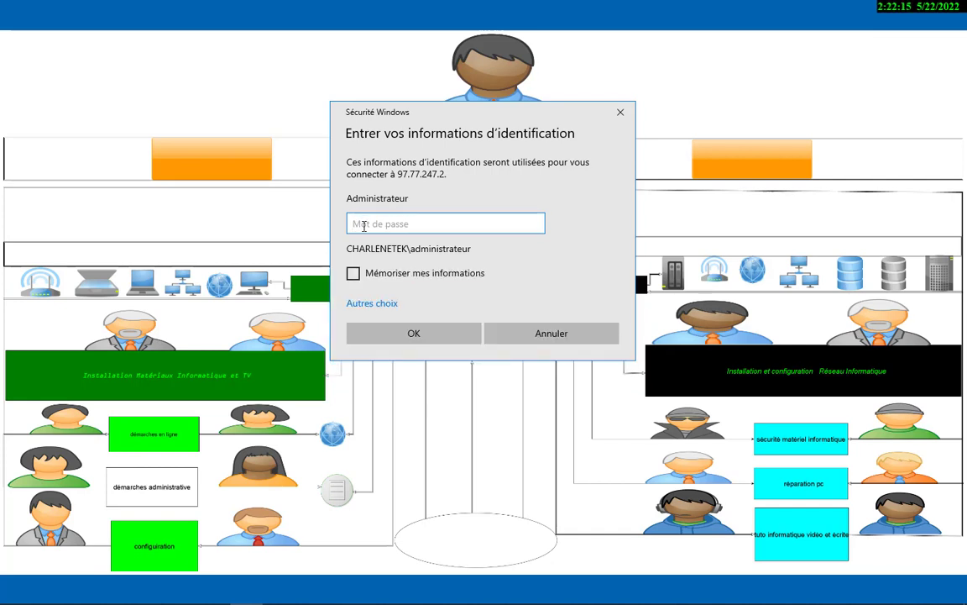
pyautogui.write('•••••••••••••')
pyautogui.press('capslock')
pyautogui.write('•')
pyautogui.press('capslock')
pyautogui.press('Return')
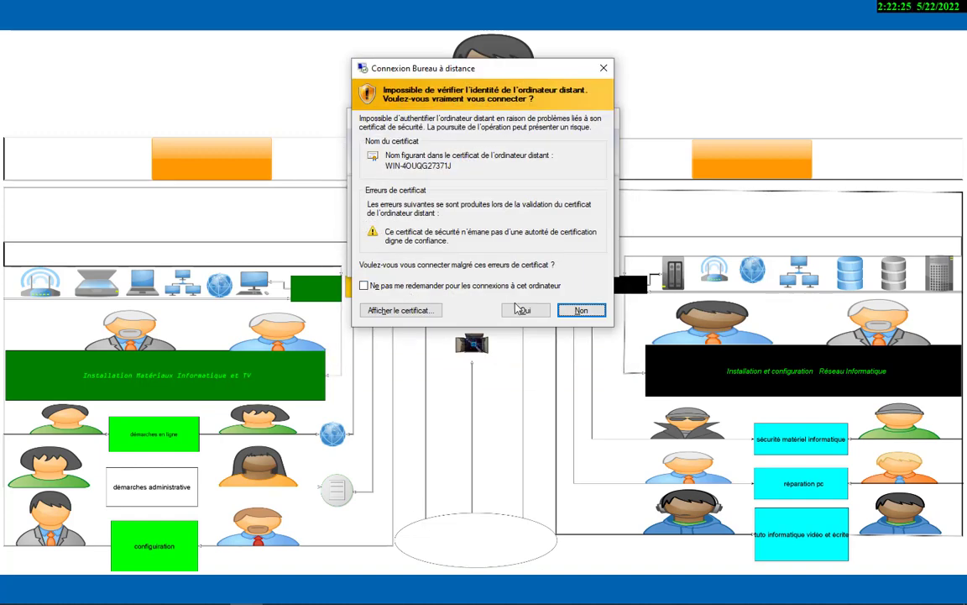
pyautogui.click(519, 310)
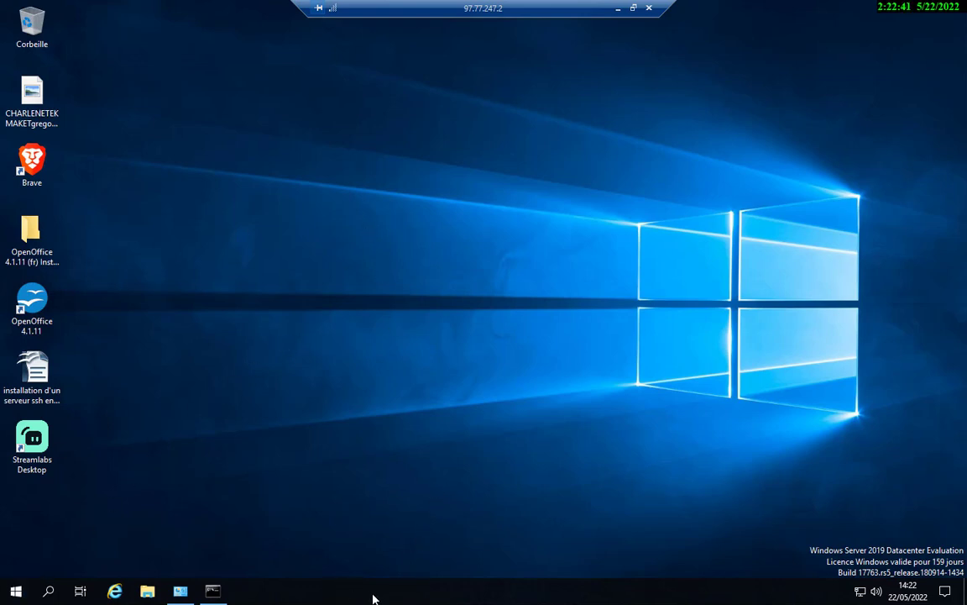
# Open the Remote Desktop page under System in the server's Settings
pyautogui.click(17, 595)
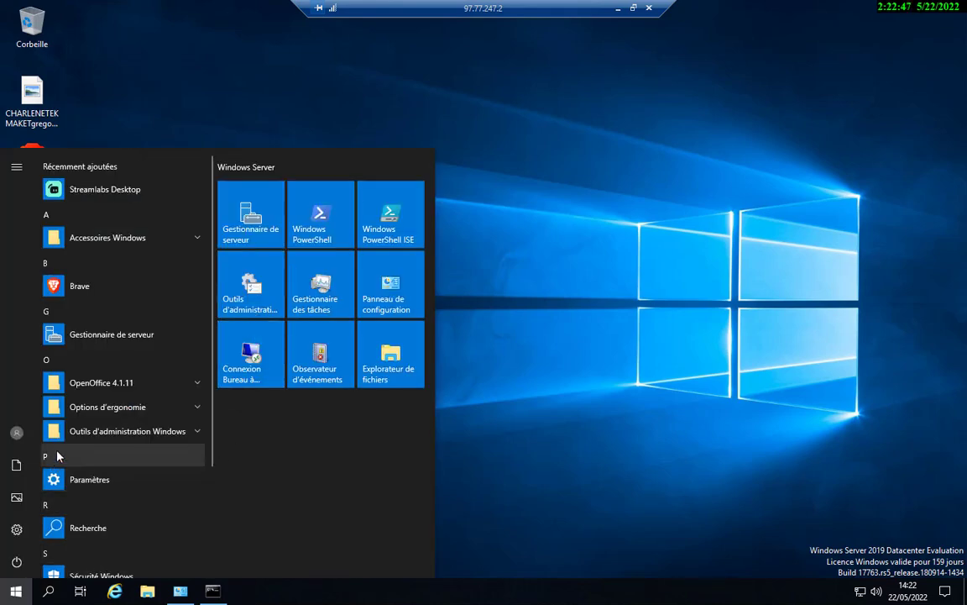
pyautogui.click(16, 530)
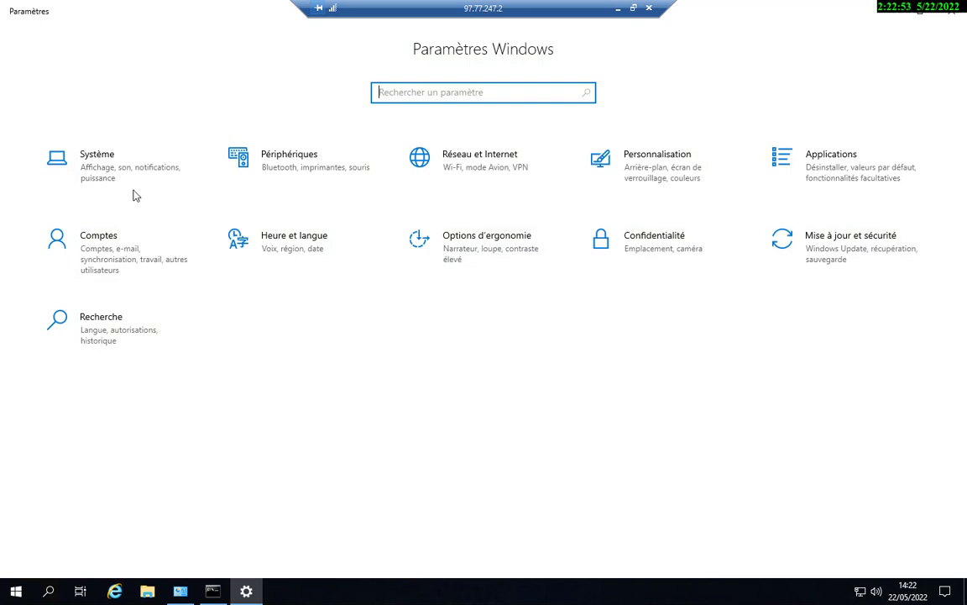
pyautogui.click(129, 175)
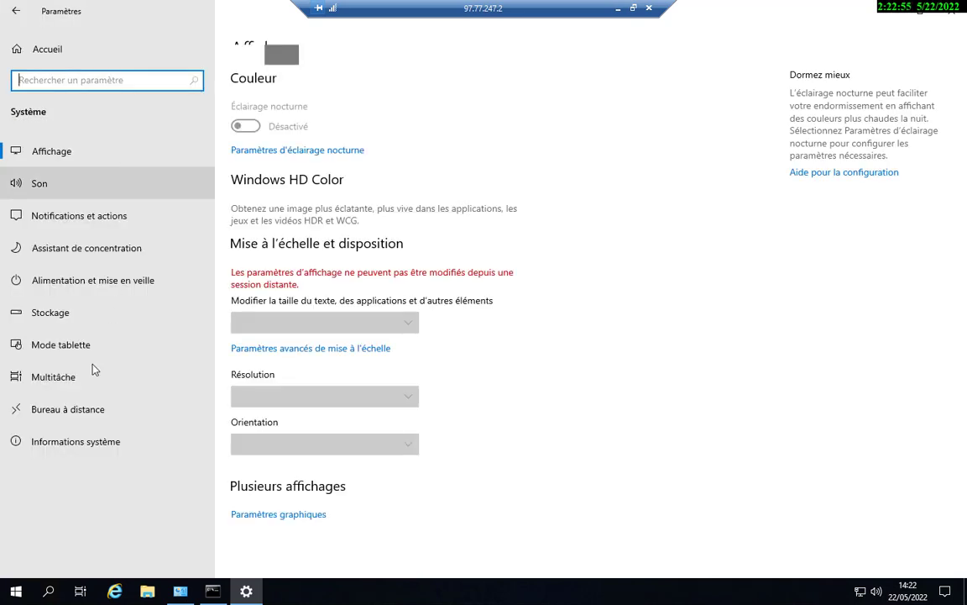
pyautogui.click(77, 419)
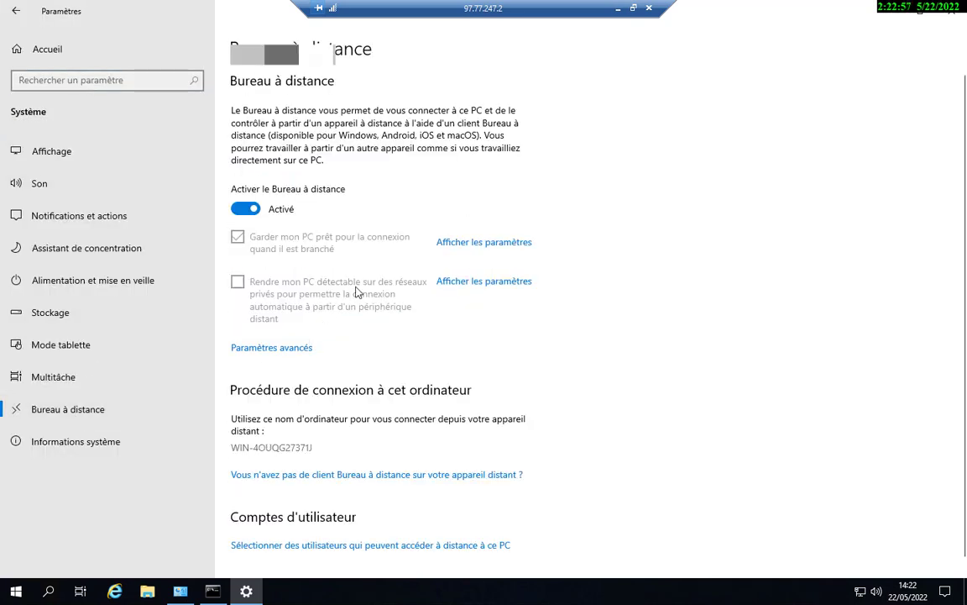
# Browse the power, sharing and advanced Remote Desktop links, then check device name WIN-4OUQG27371J
pyautogui.click(463, 246)
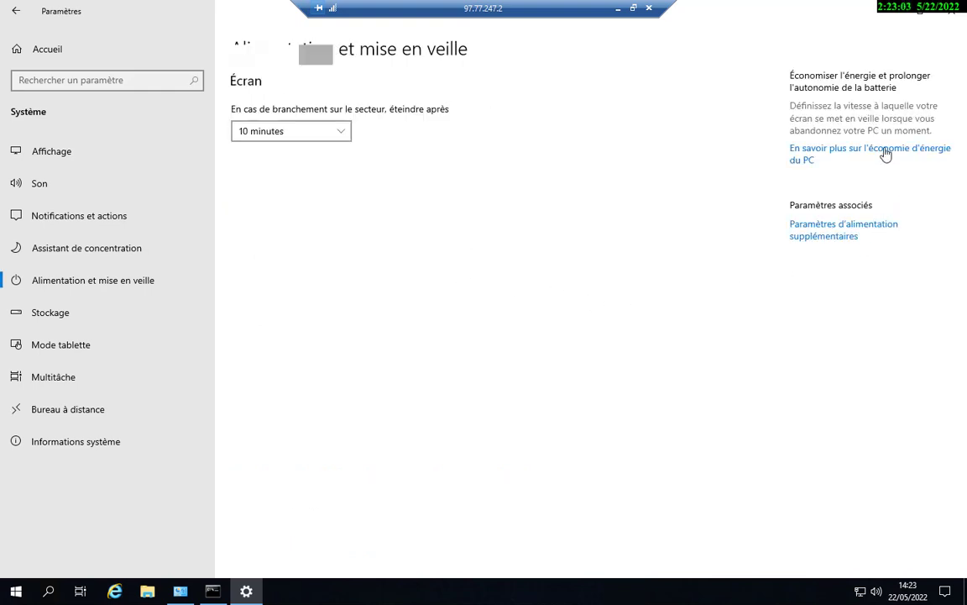
pyautogui.click(21, 15)
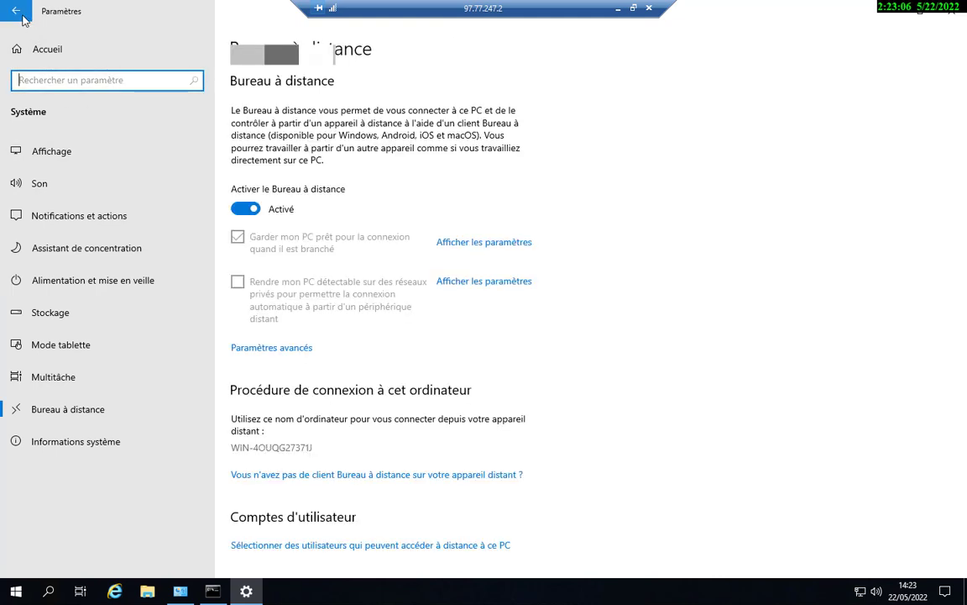
pyautogui.click(492, 282)
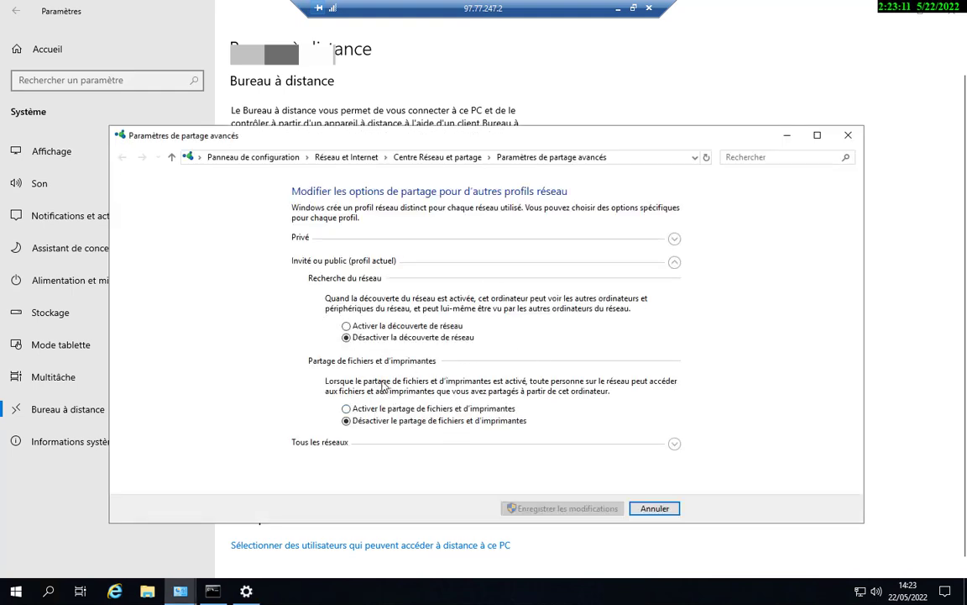
pyautogui.click(848, 135)
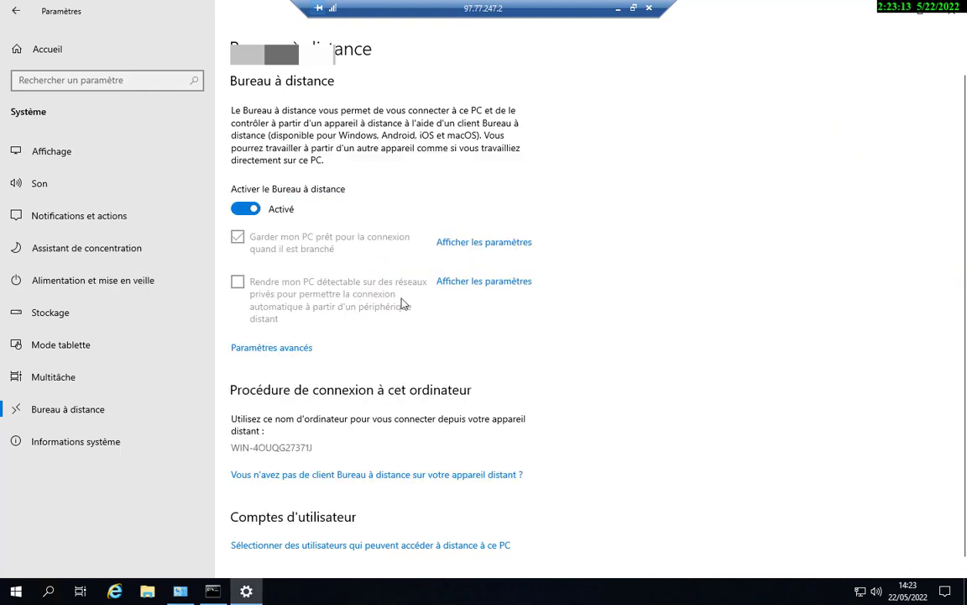
pyautogui.click(280, 347)
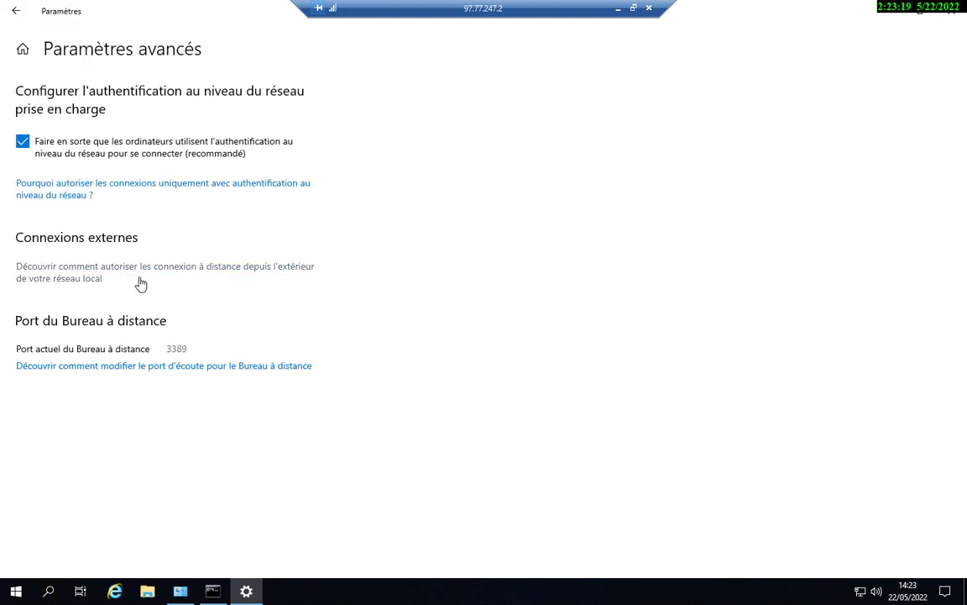
pyautogui.click(15, 11)
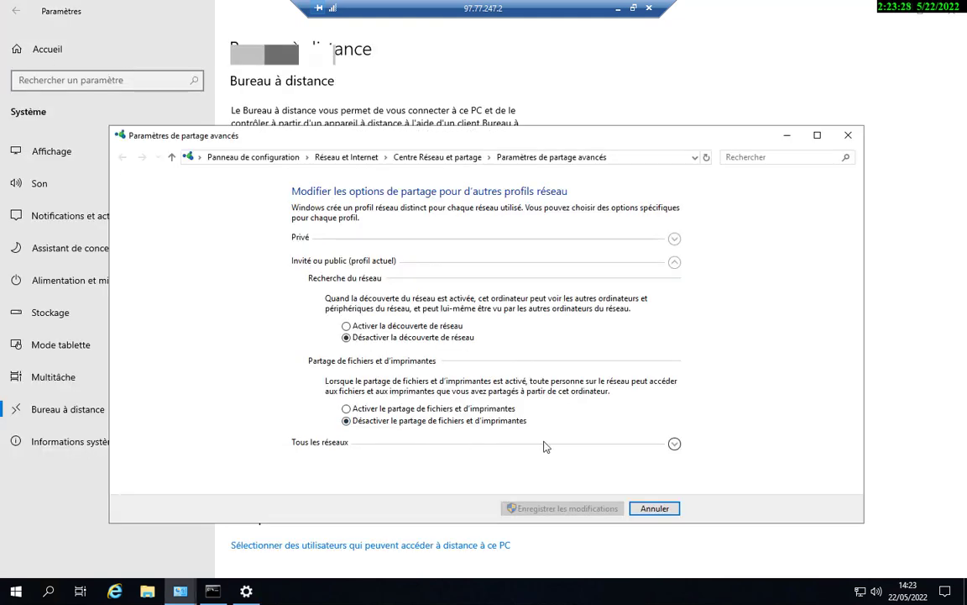
pyautogui.click(851, 138)
pyautogui.click(491, 252)
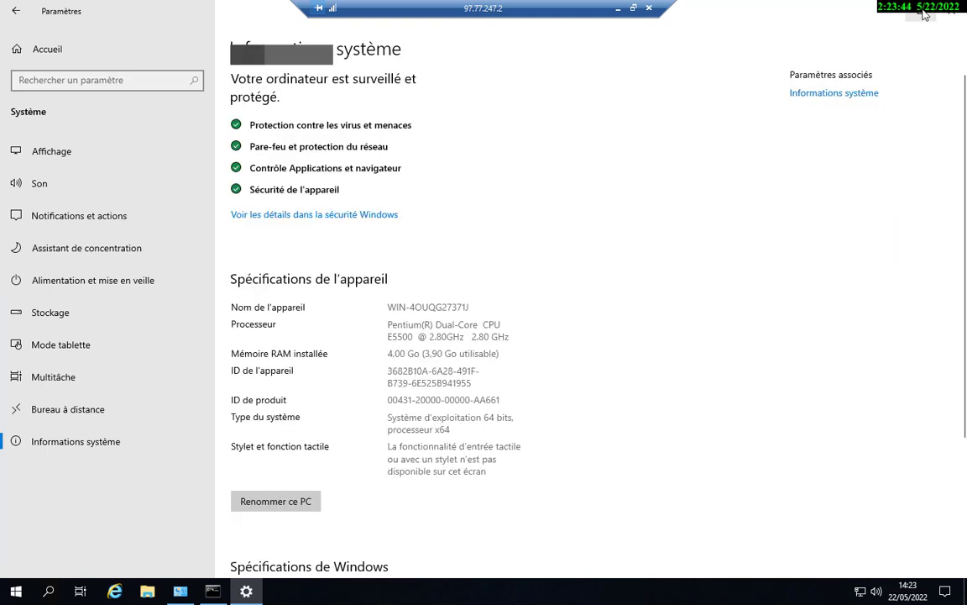
pyautogui.click(923, 15)
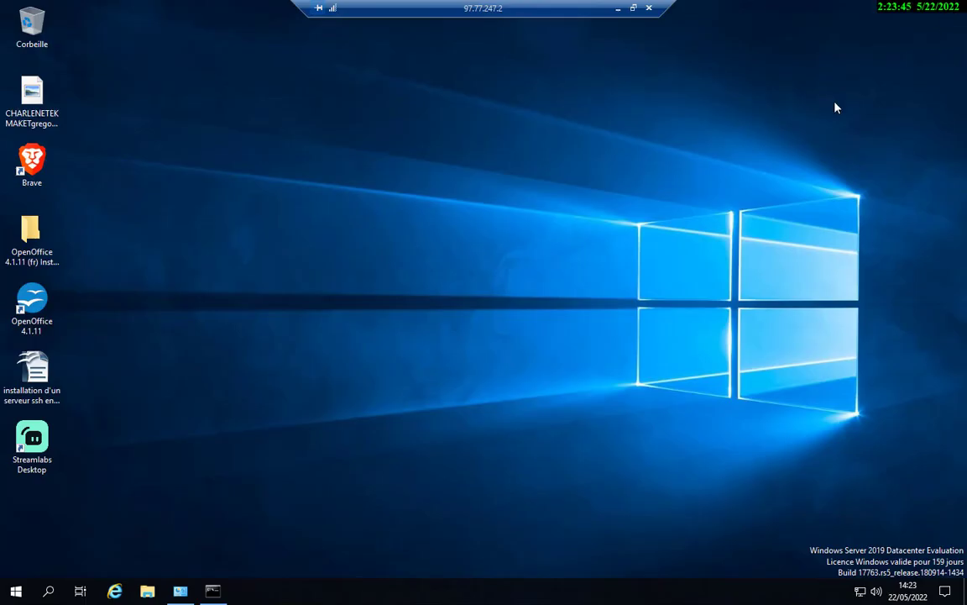
# Search 'pa' for Control Panel, go to System and Security > System, and open remote settings
pyautogui.click(16, 593)
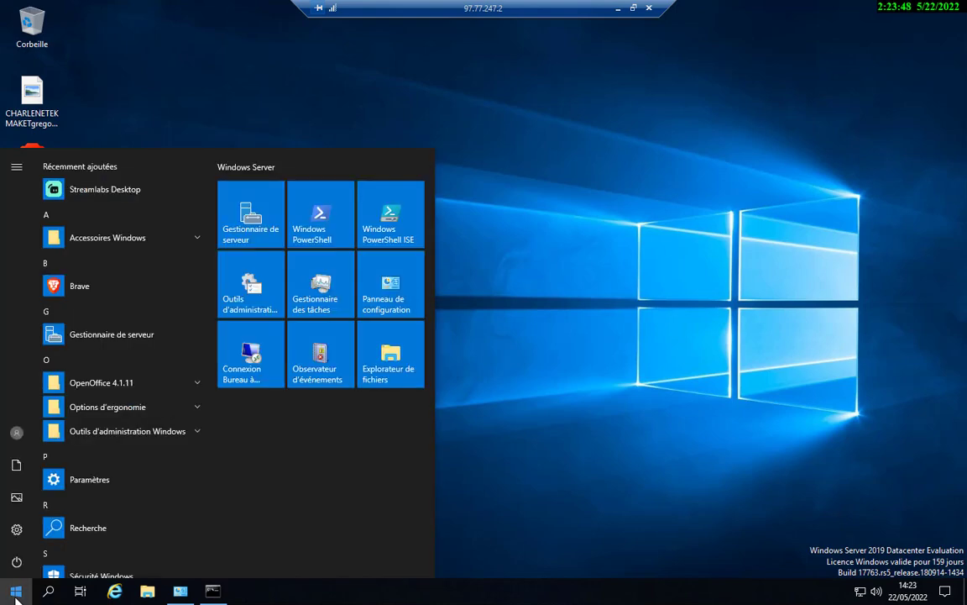
pyautogui.write('pa')
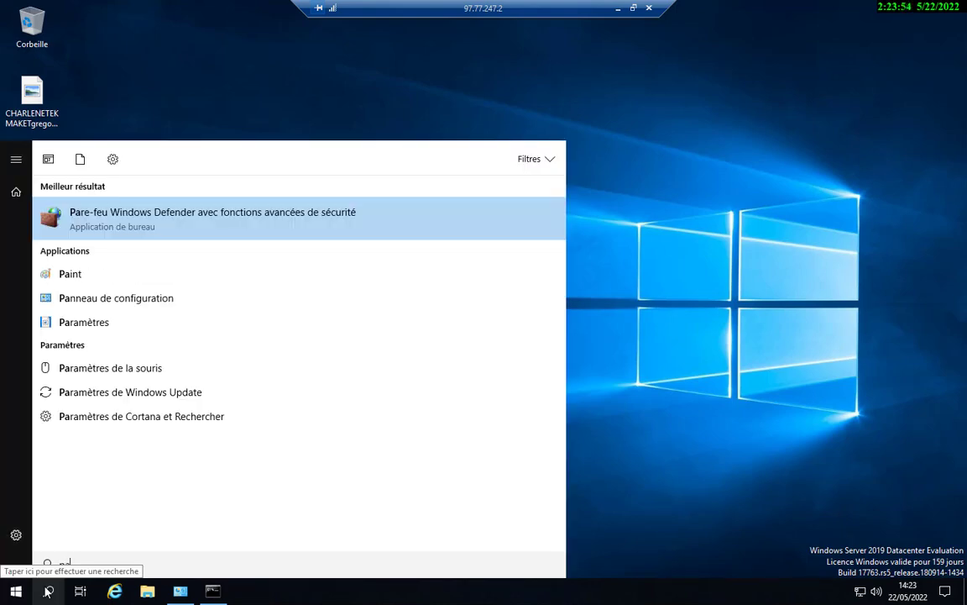
pyautogui.click(100, 305)
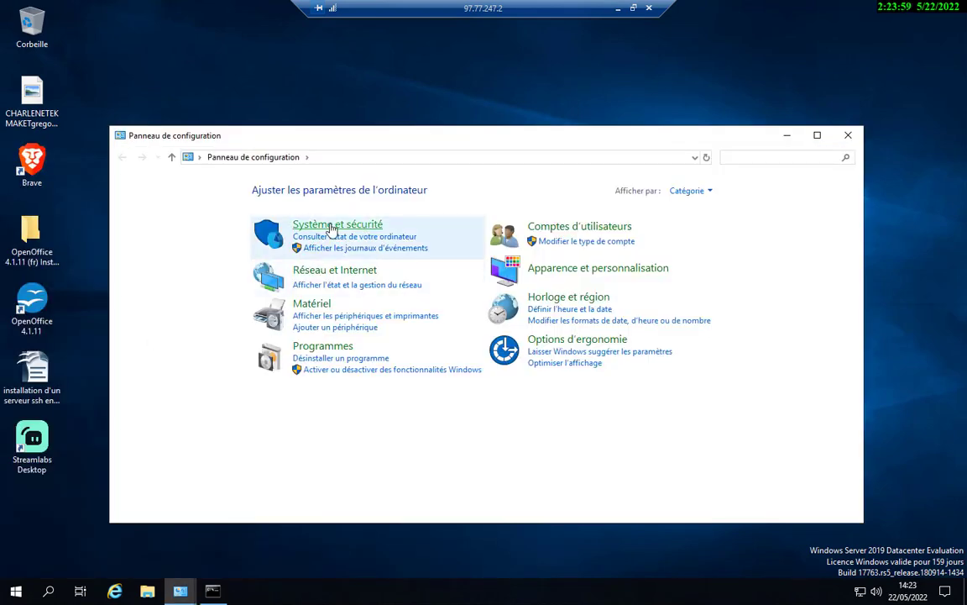
pyautogui.click(332, 225)
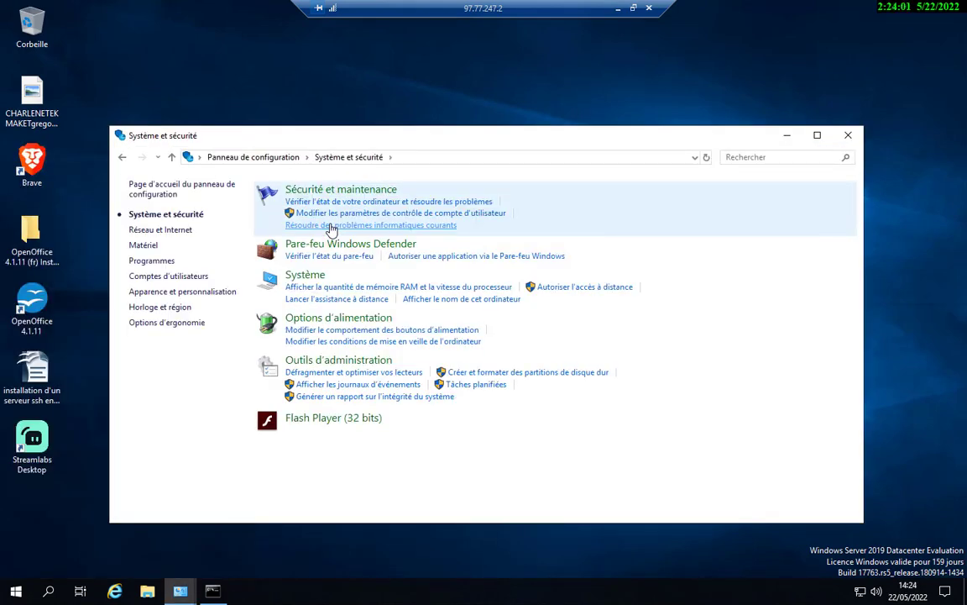
pyautogui.click(306, 275)
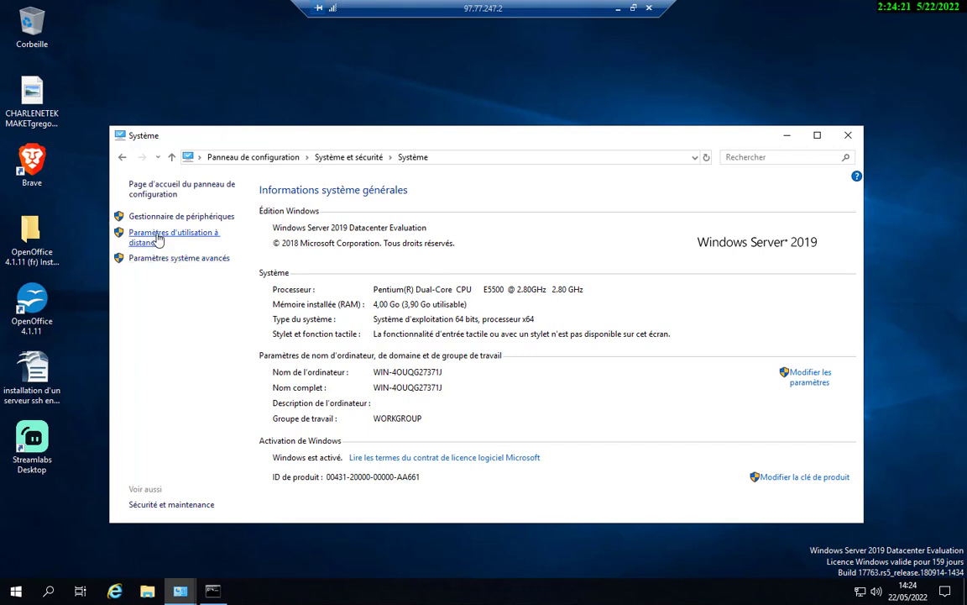
pyautogui.click(159, 239)
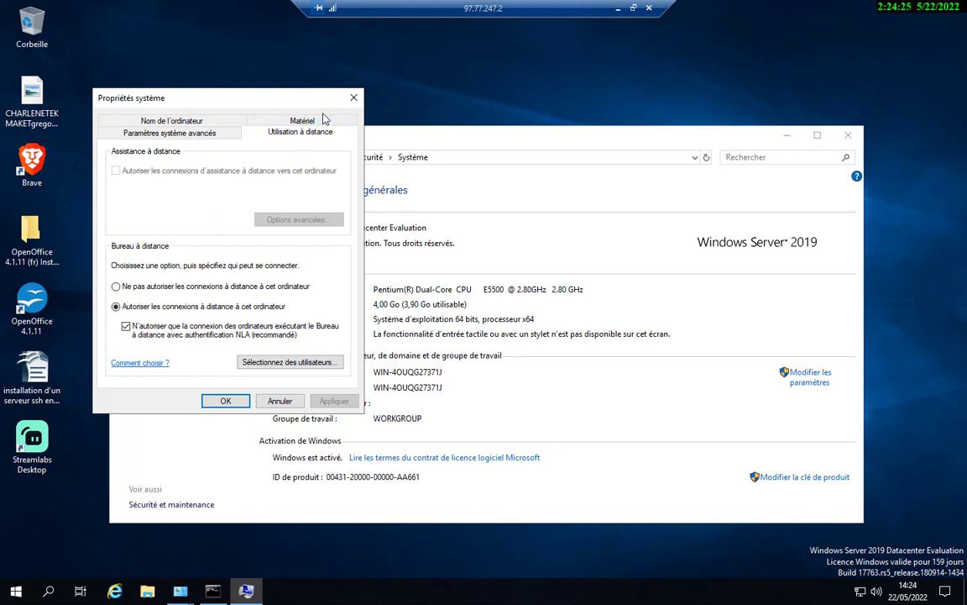
pyautogui.click(353, 100)
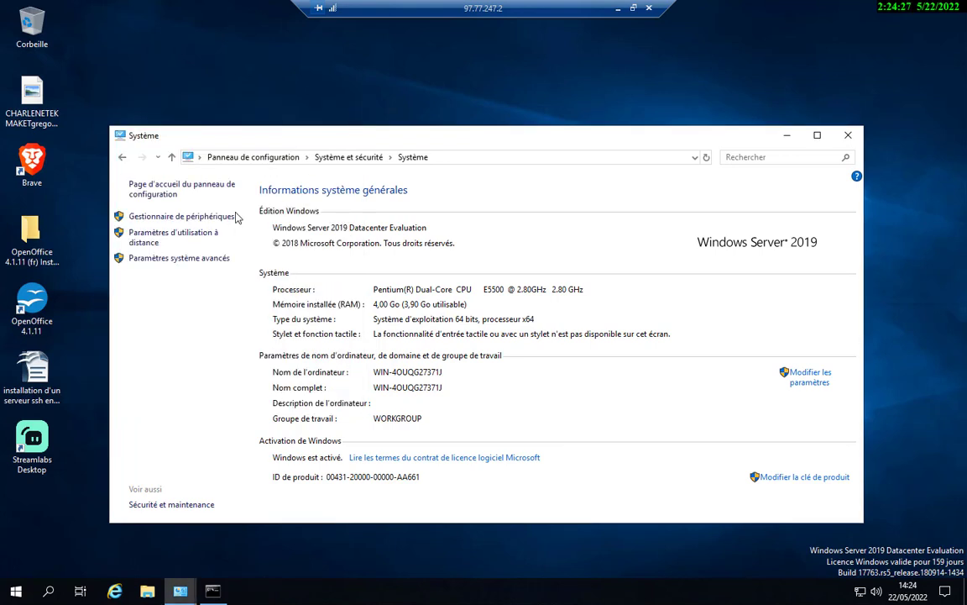
pyautogui.click(200, 237)
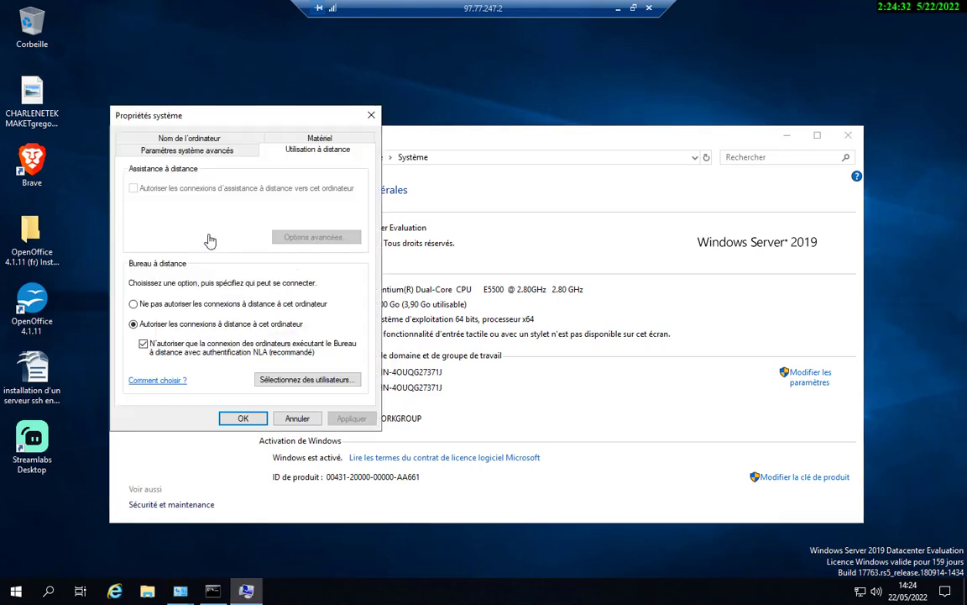
# Add tech7 via Select Users and Check Names, apply, and return to System and Security
pyautogui.click(295, 383)
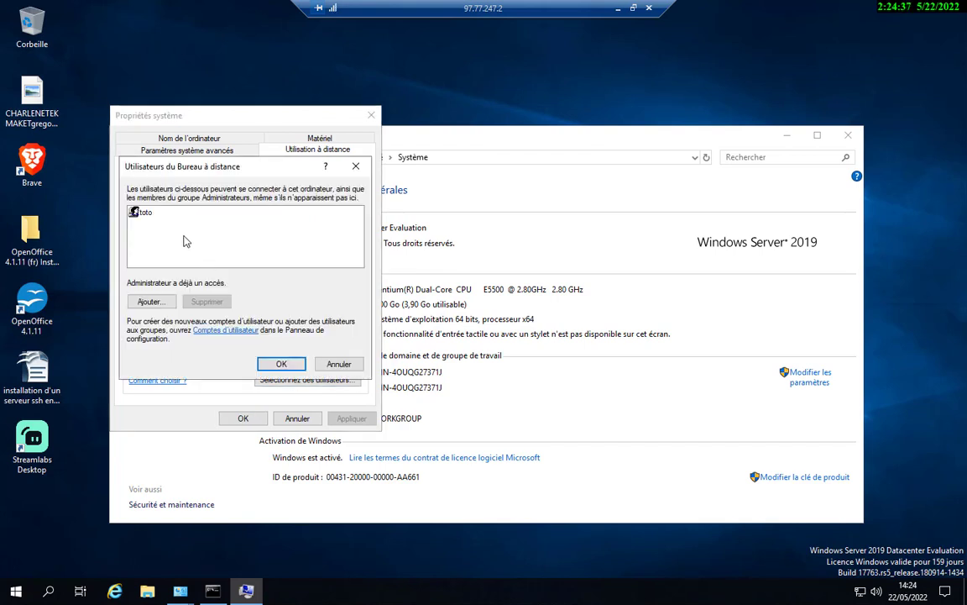
pyautogui.click(149, 304)
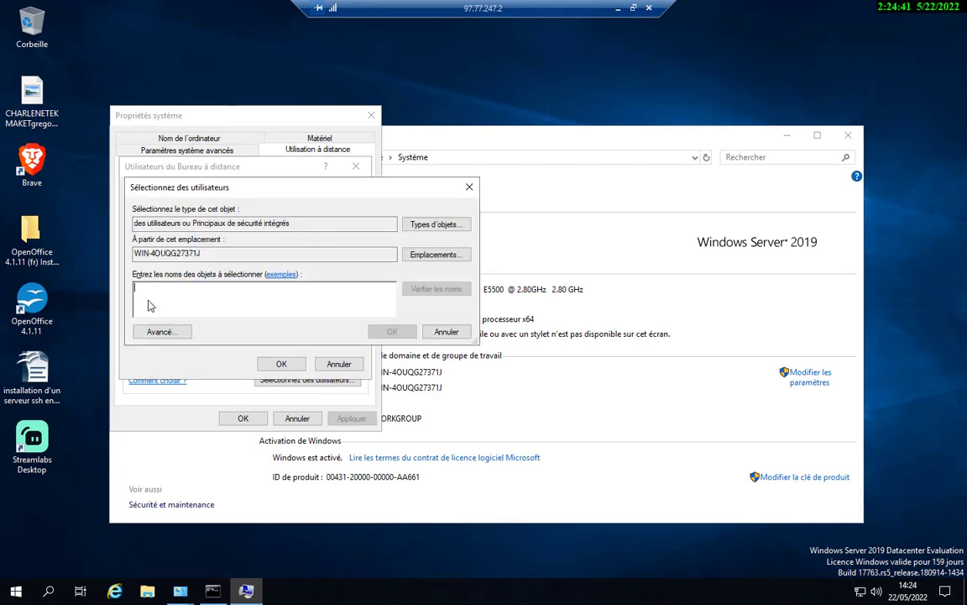
pyautogui.write('tech7')
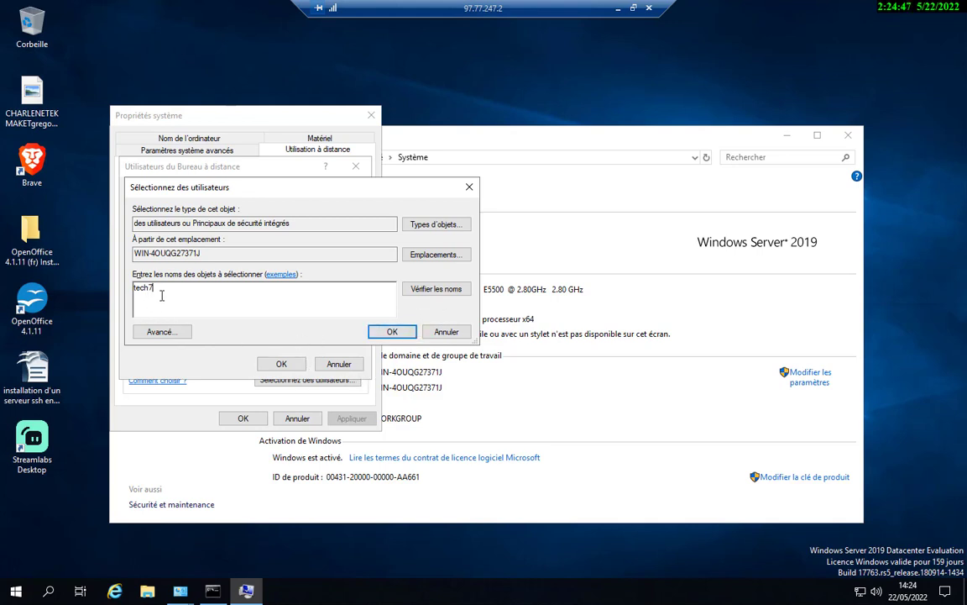
pyautogui.click(436, 288)
pyautogui.doubleClick(198, 289)
pyautogui.click(154, 312)
pyautogui.click(391, 333)
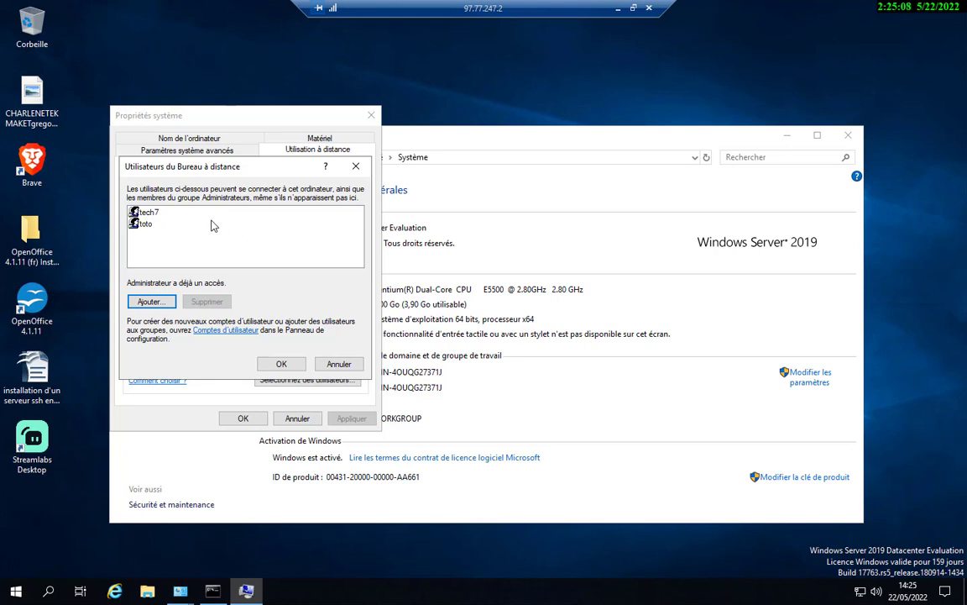
pyautogui.click(288, 365)
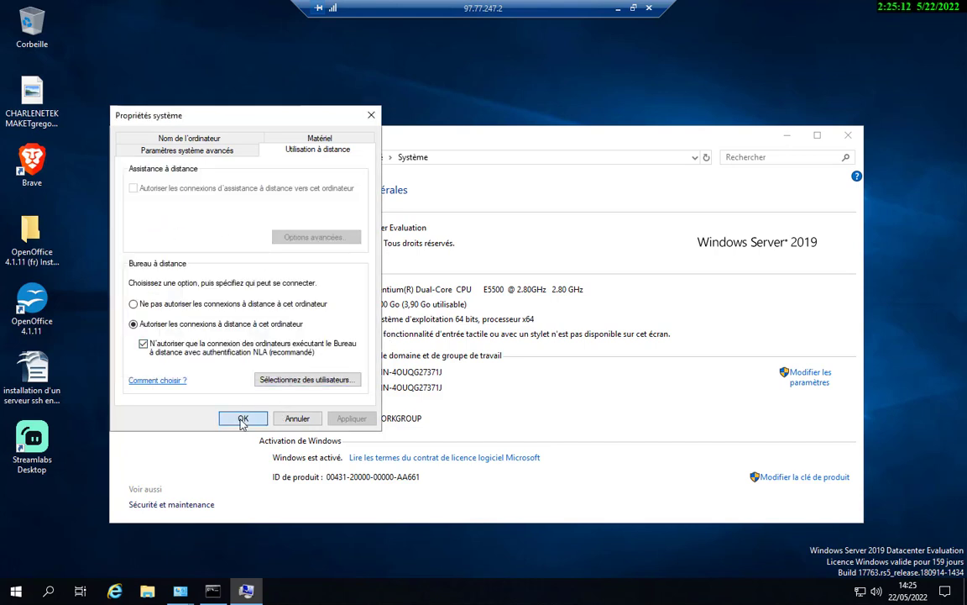
pyautogui.click(244, 418)
pyautogui.hotkey('alt', 'Left')
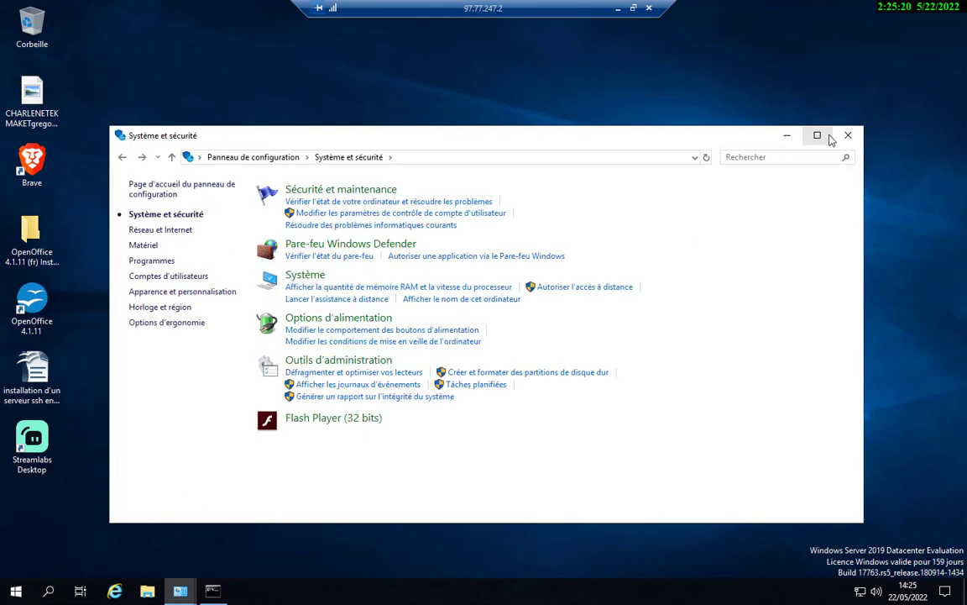
# Reopen Control Panel through the 'pa' search and go to the remote access settings
pyautogui.click(848, 135)
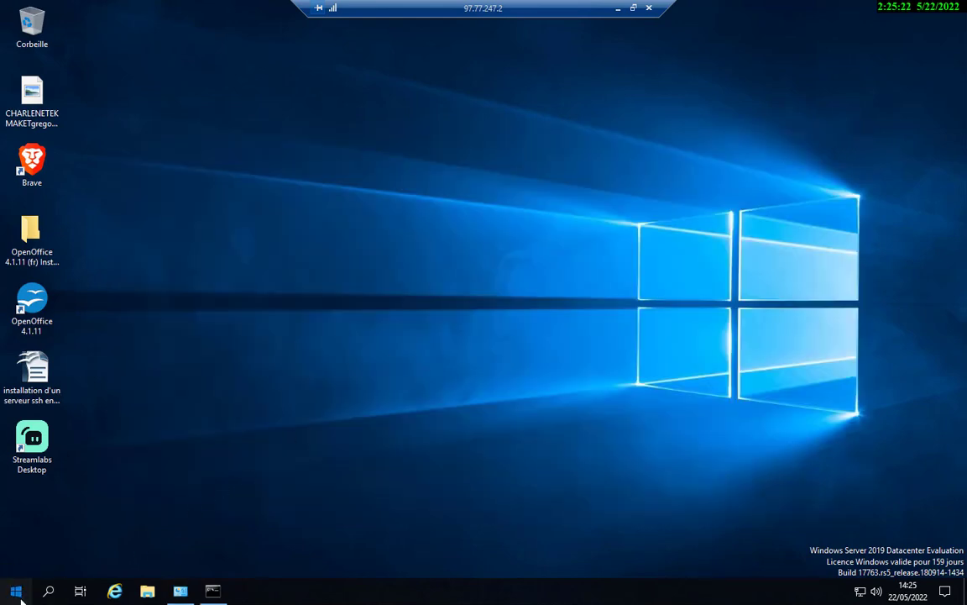
pyautogui.click(21, 598)
pyautogui.write('pa')
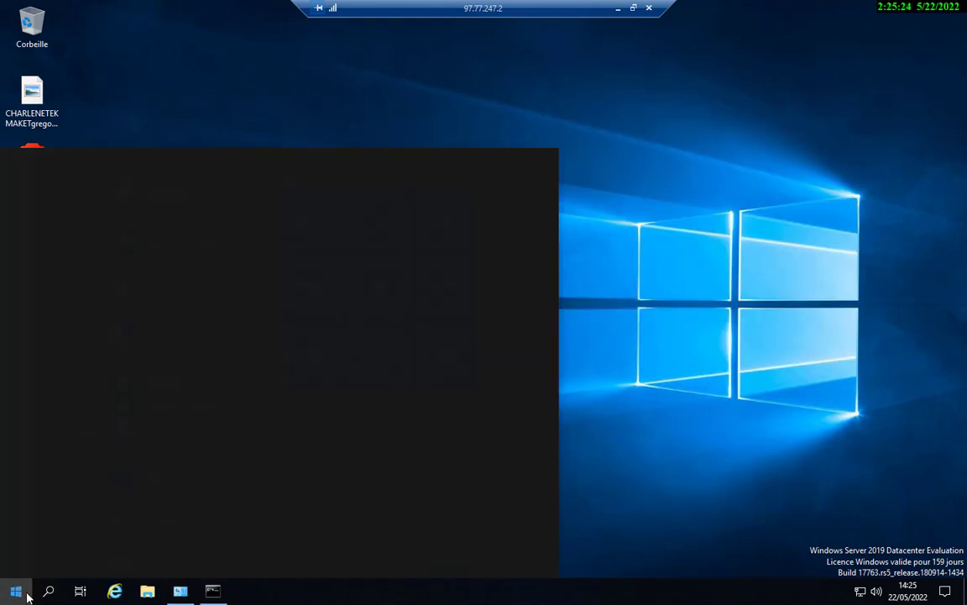
pyautogui.click(84, 282)
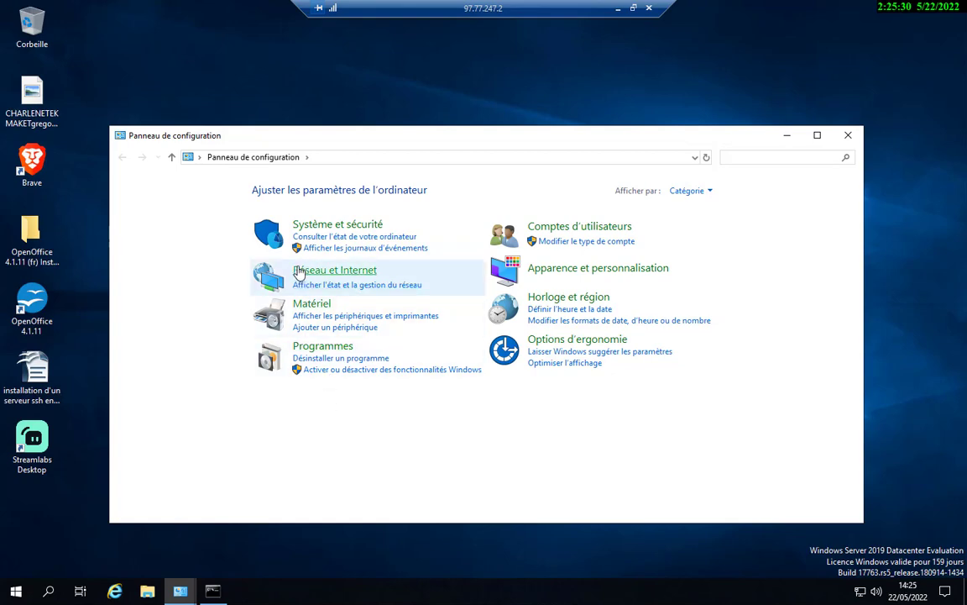
pyautogui.click(319, 227)
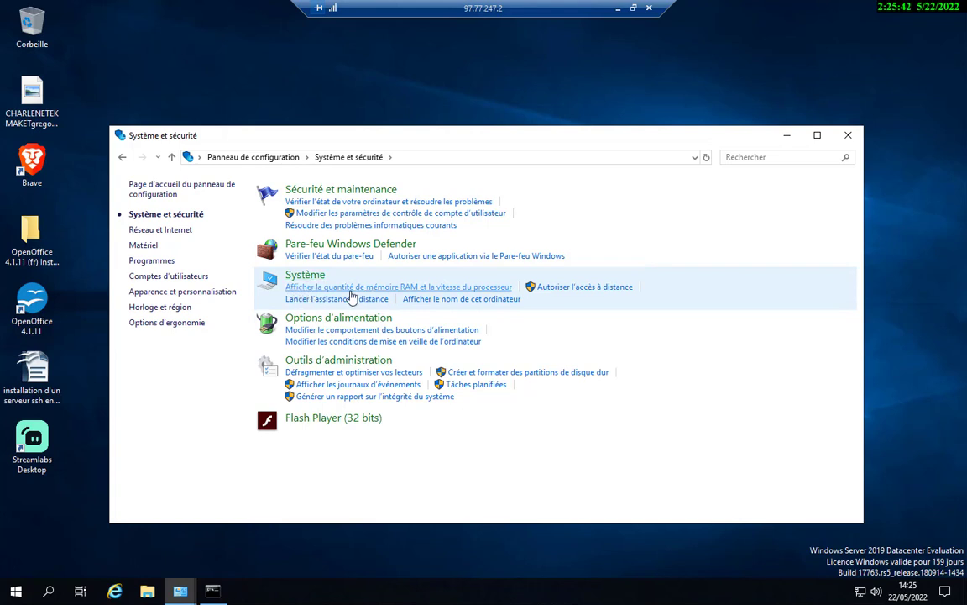
pyautogui.click(601, 288)
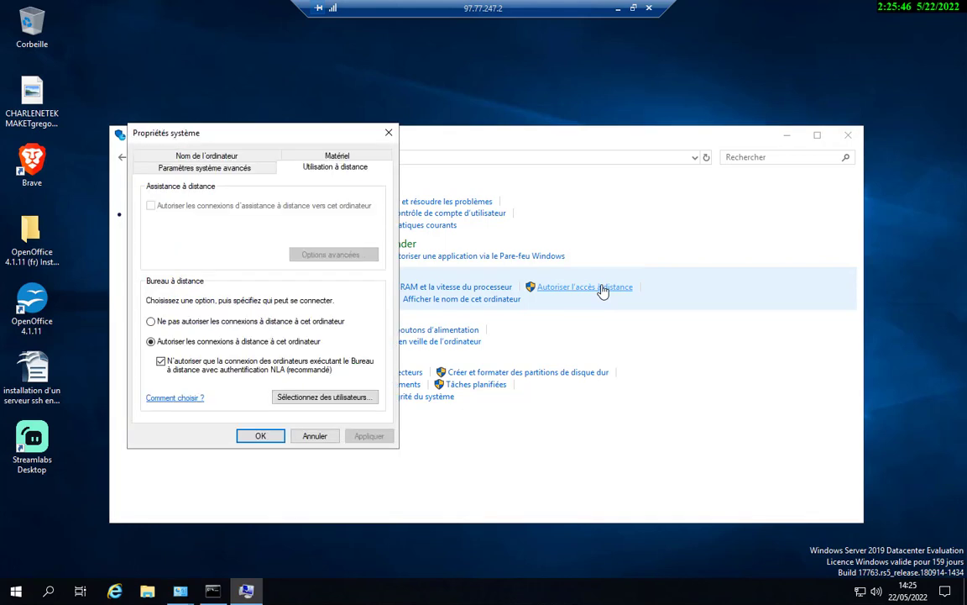
# Check that tech7 and toto appear in the Remote Desktop users list, then close everything
pyautogui.click(300, 397)
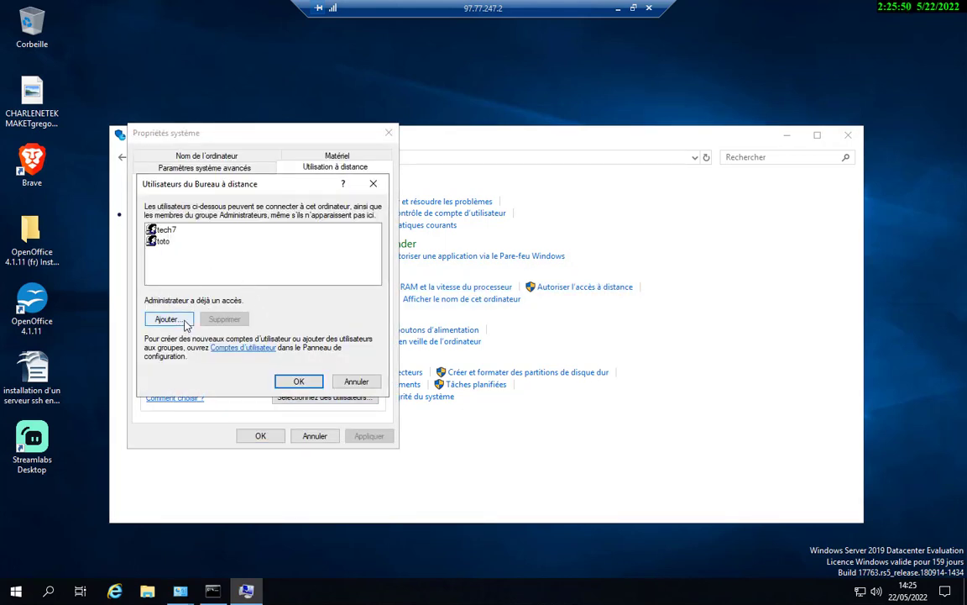
pyautogui.click(373, 183)
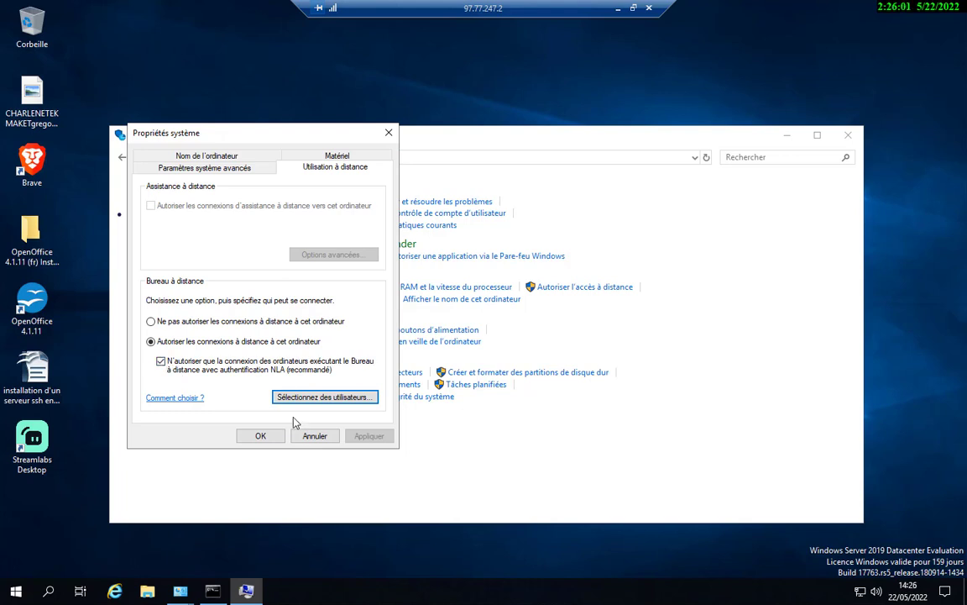
pyautogui.click(339, 398)
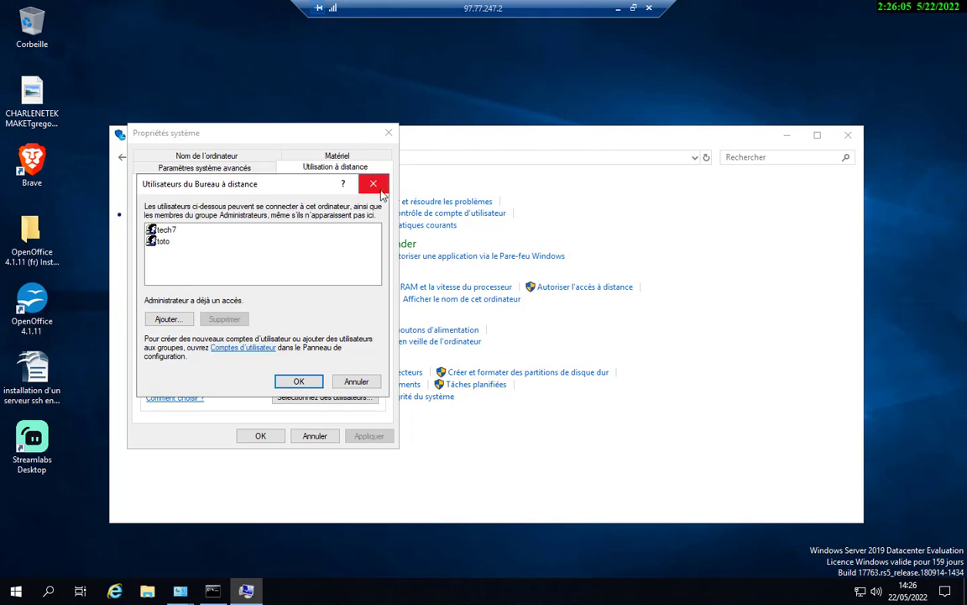
pyautogui.click(373, 183)
pyautogui.click(389, 134)
pyautogui.click(848, 136)
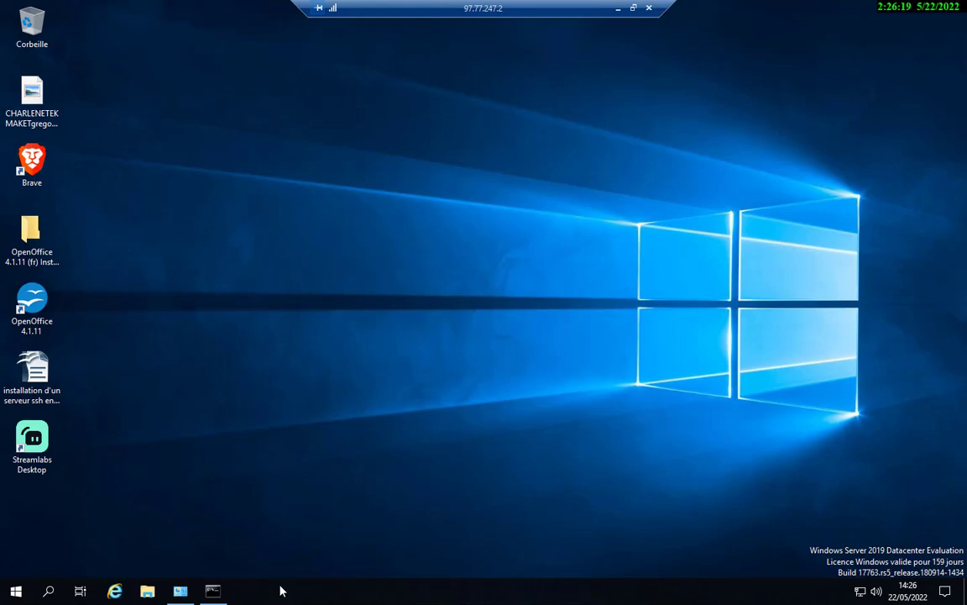
# Restore the server's Command Prompt and run hostname, returning WIN-4OUQG27371J
pyautogui.click(209, 594)
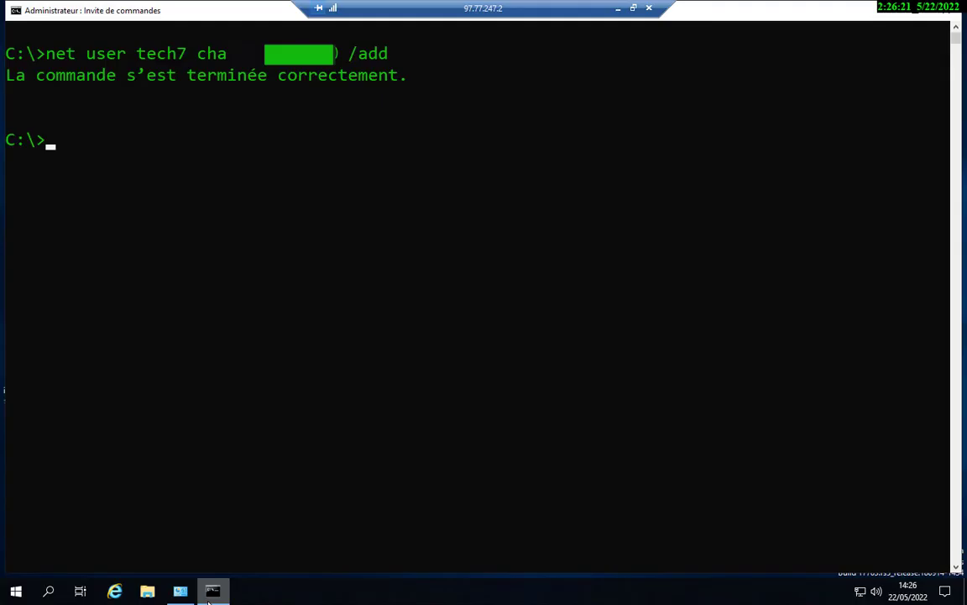
pyautogui.write('hostname')
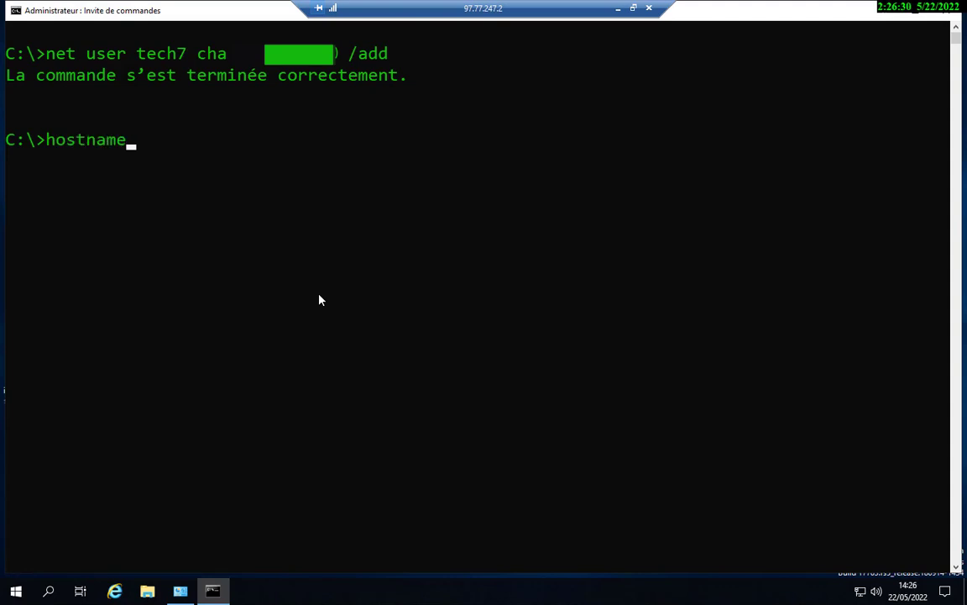
pyautogui.press('Return')
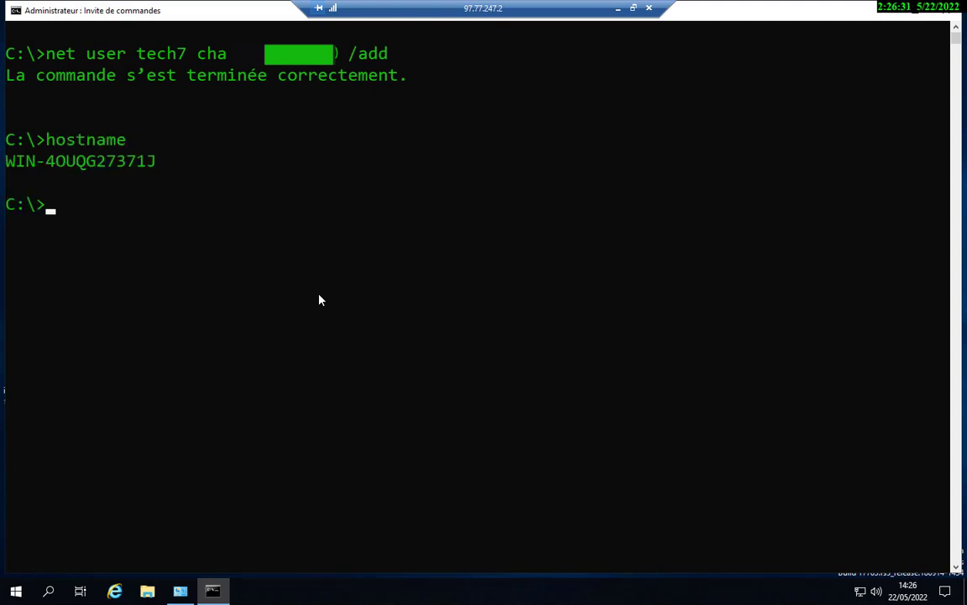
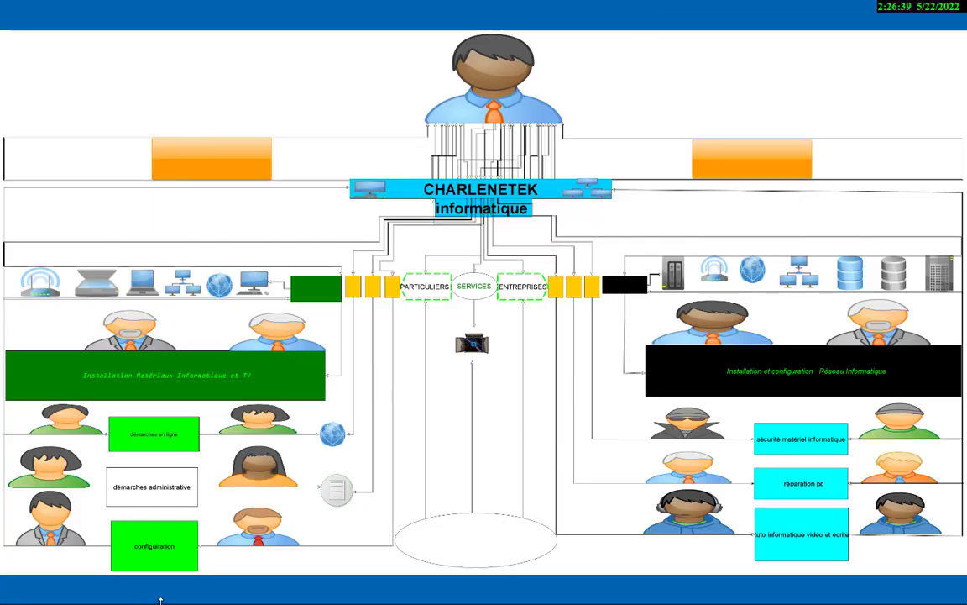
# Start connecting to the saved server 97.77.247.2 and choose to sign in with another account
pyautogui.moveTo(160, 600)
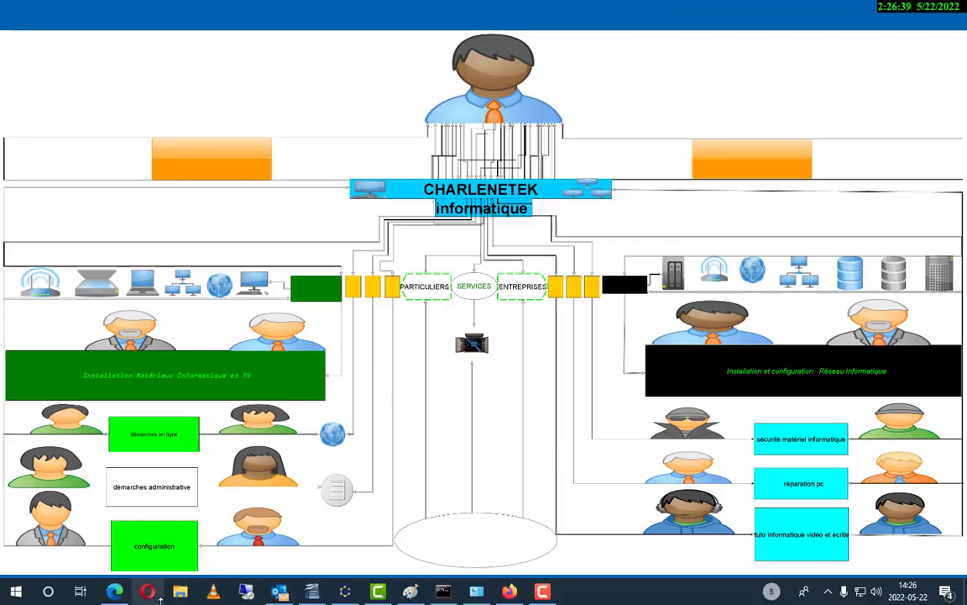
pyautogui.click(246, 592)
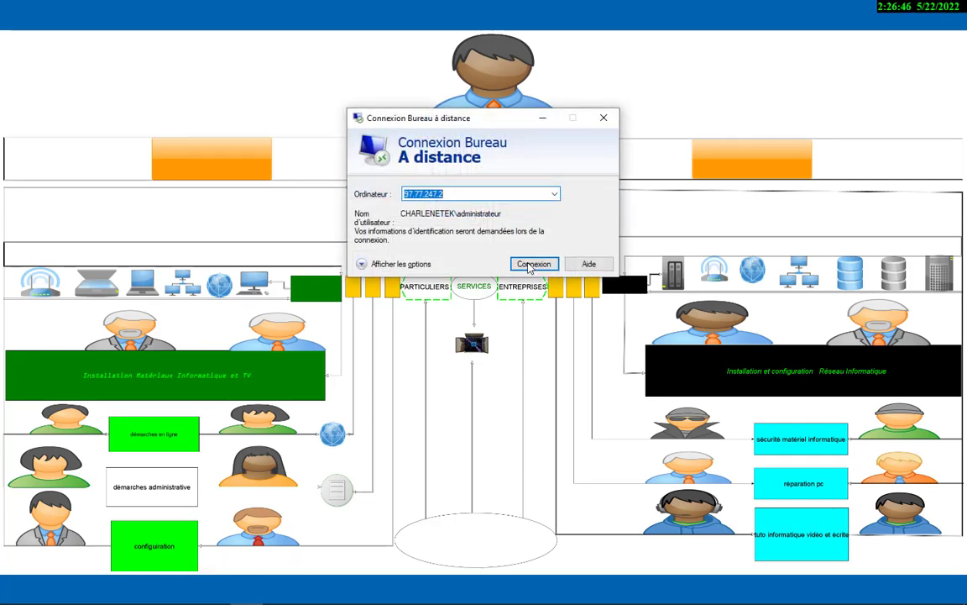
pyautogui.click(531, 265)
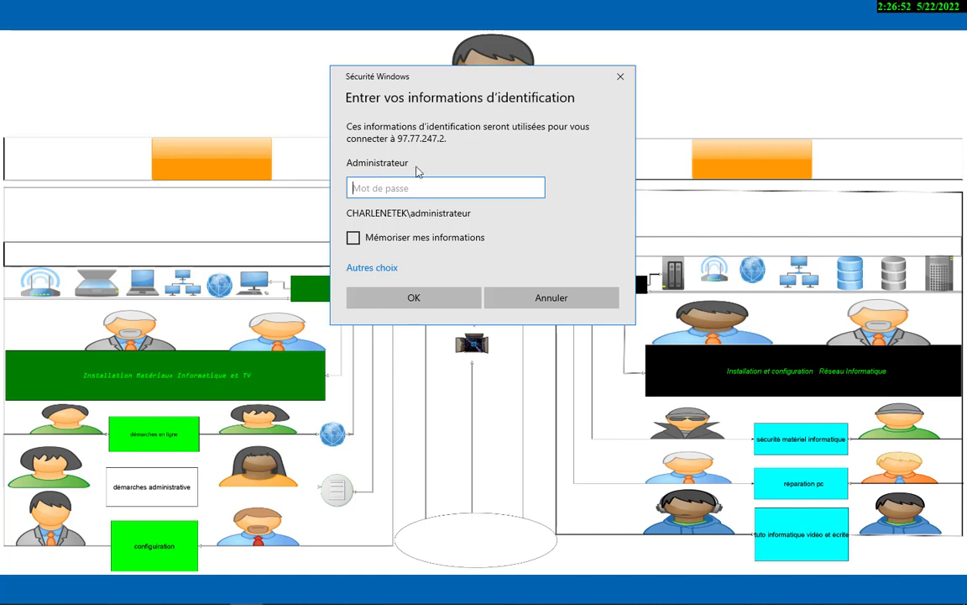
pyautogui.click(384, 269)
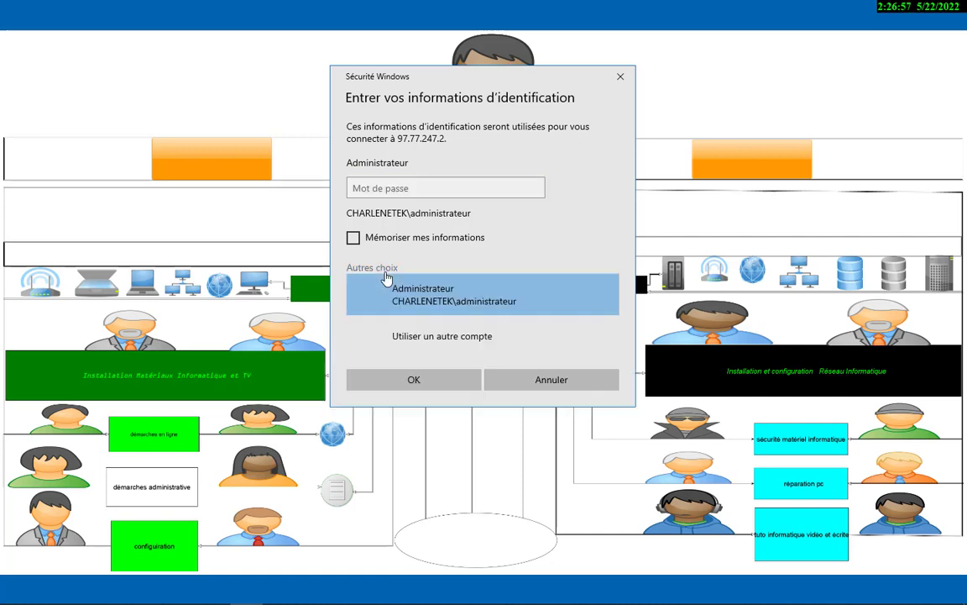
pyautogui.click(445, 335)
pyautogui.click(436, 368)
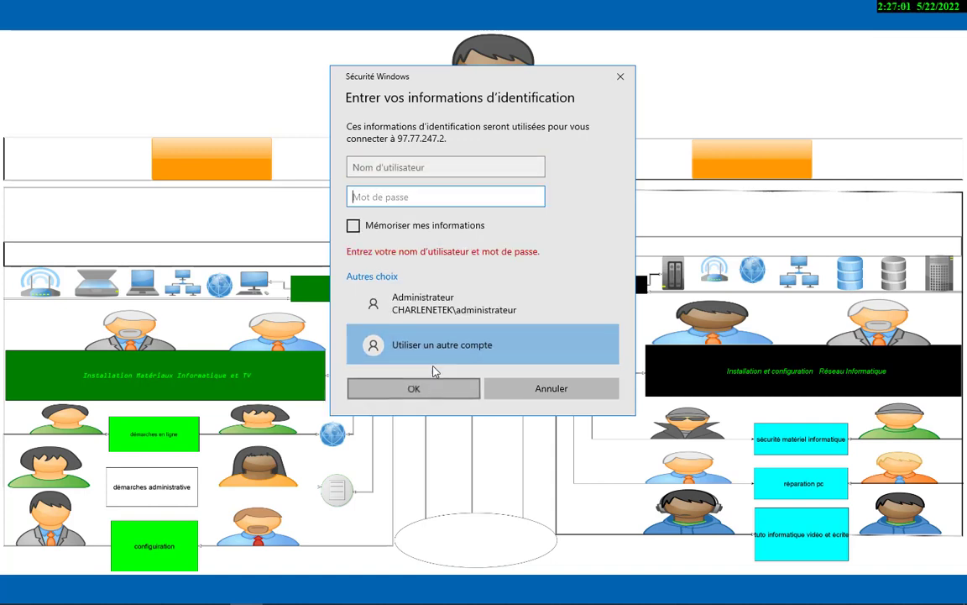
# Enter the account username and password, then accept the server's certificate warning
pyautogui.click(432, 167)
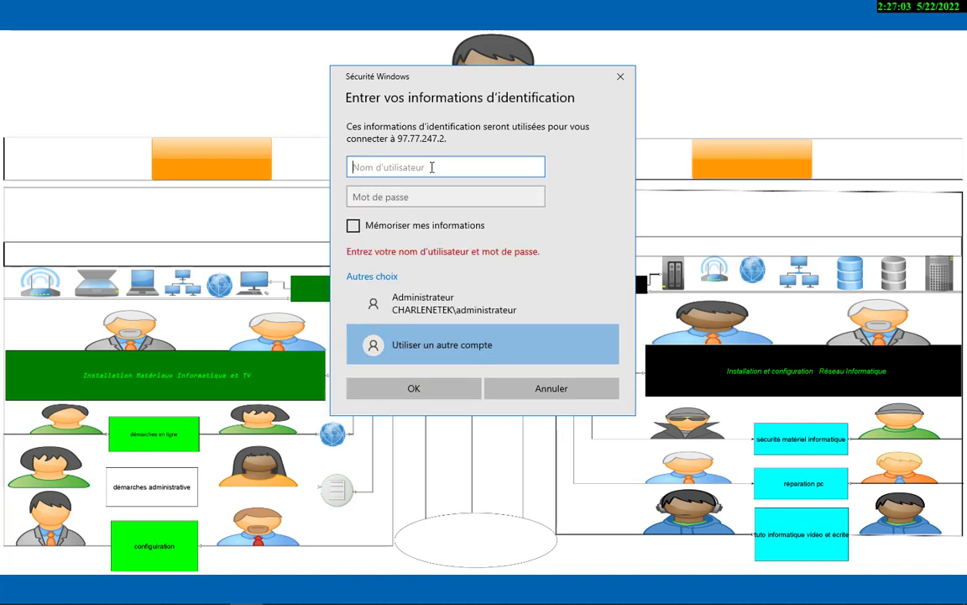
pyautogui.write('tech7')
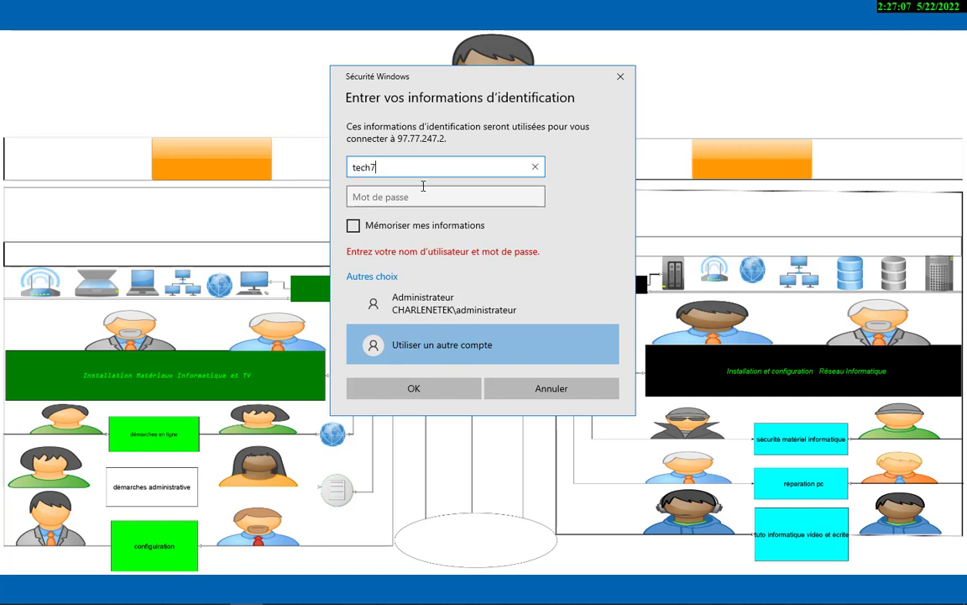
pyautogui.click(422, 192)
pyautogui.write('****')
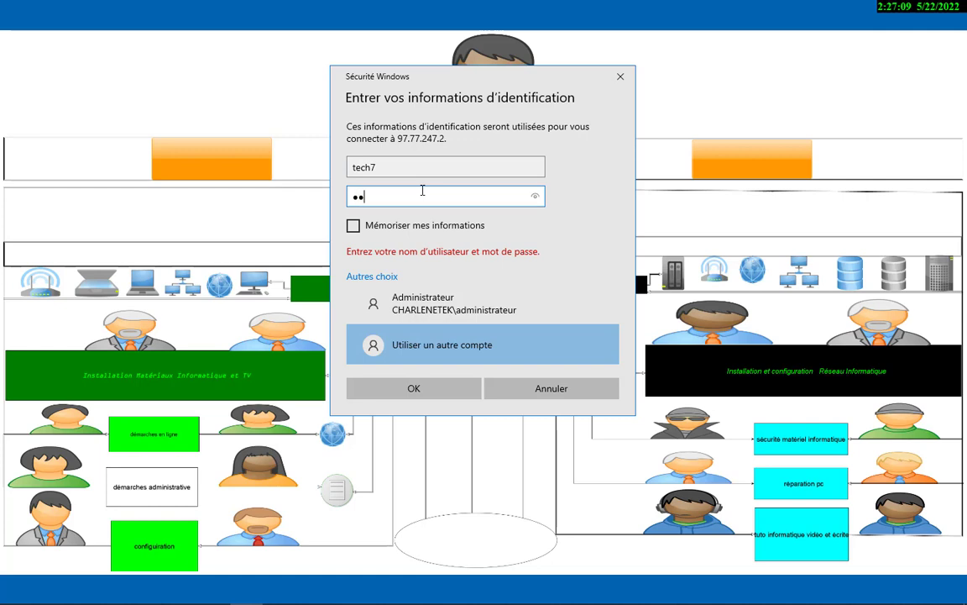
pyautogui.write('******')
pyautogui.press('capslock')
pyautogui.write('**')
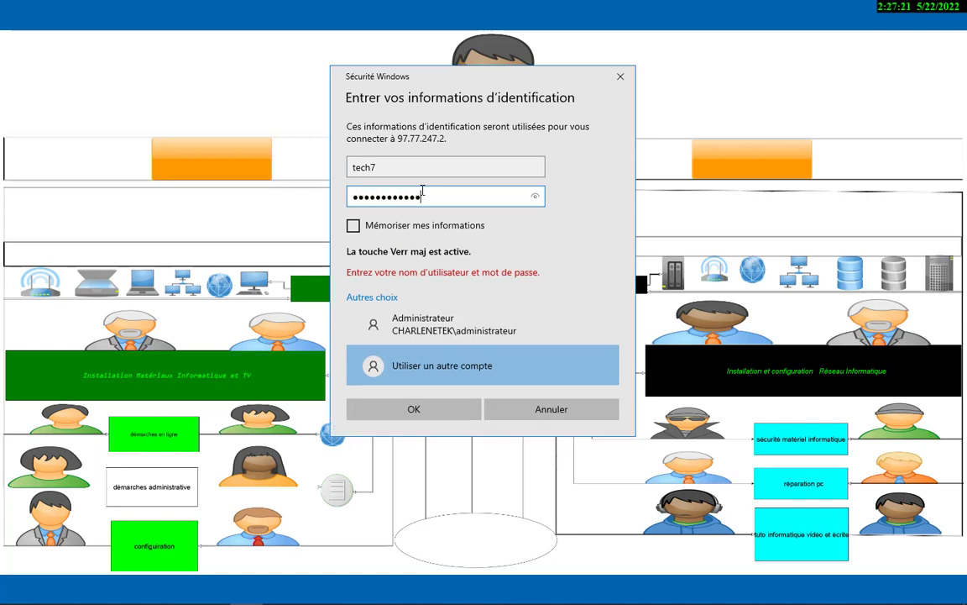
pyautogui.press('capslock')
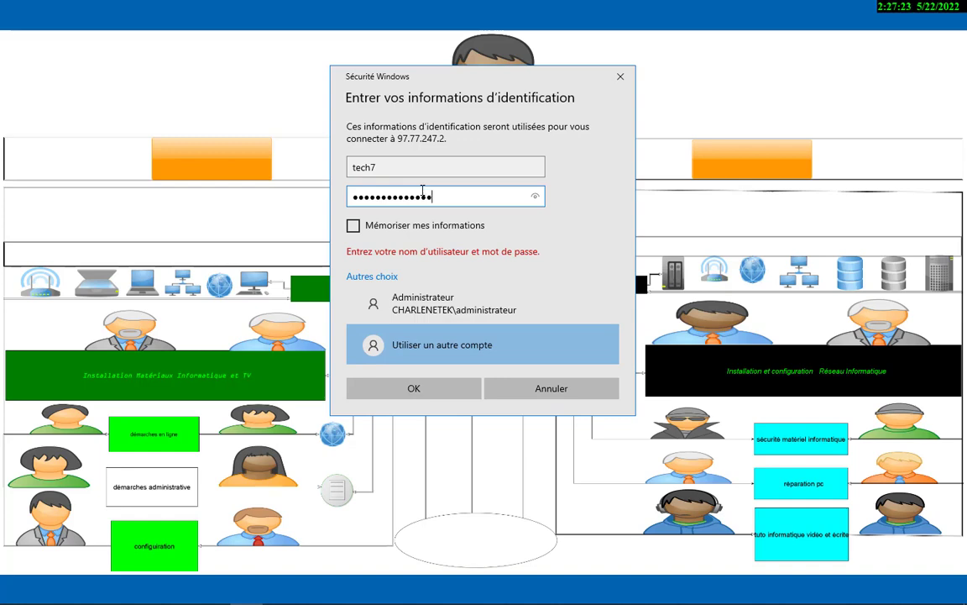
pyautogui.press('Return')
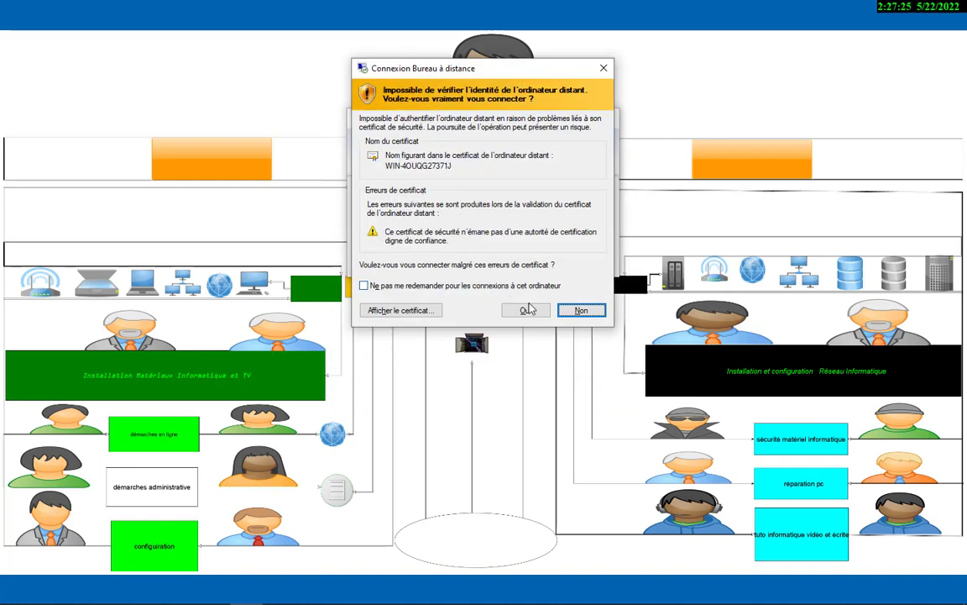
pyautogui.click(528, 310)
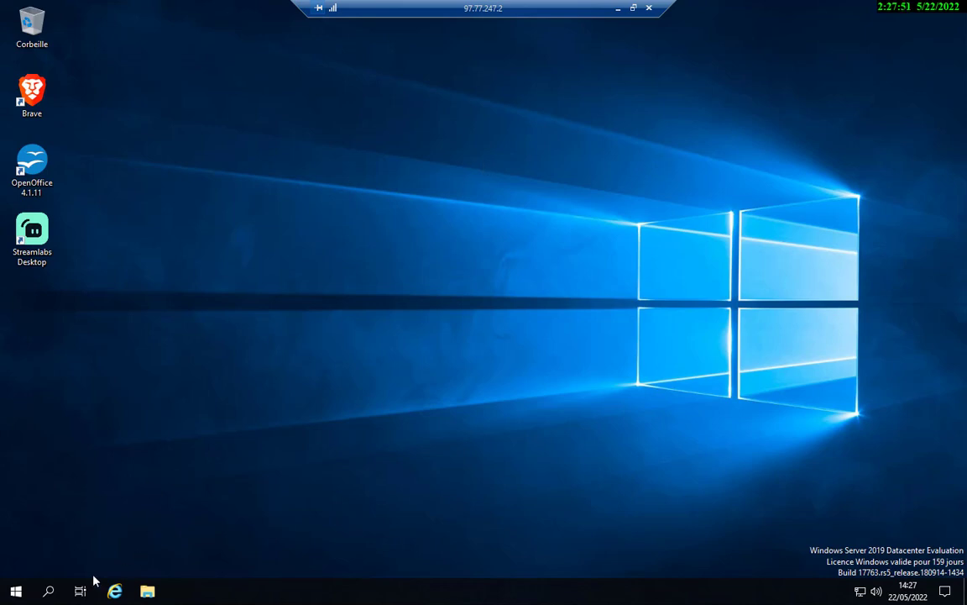
# Open the Start menu on the remote Windows Server 2019 desktop
pyautogui.click(16, 591)
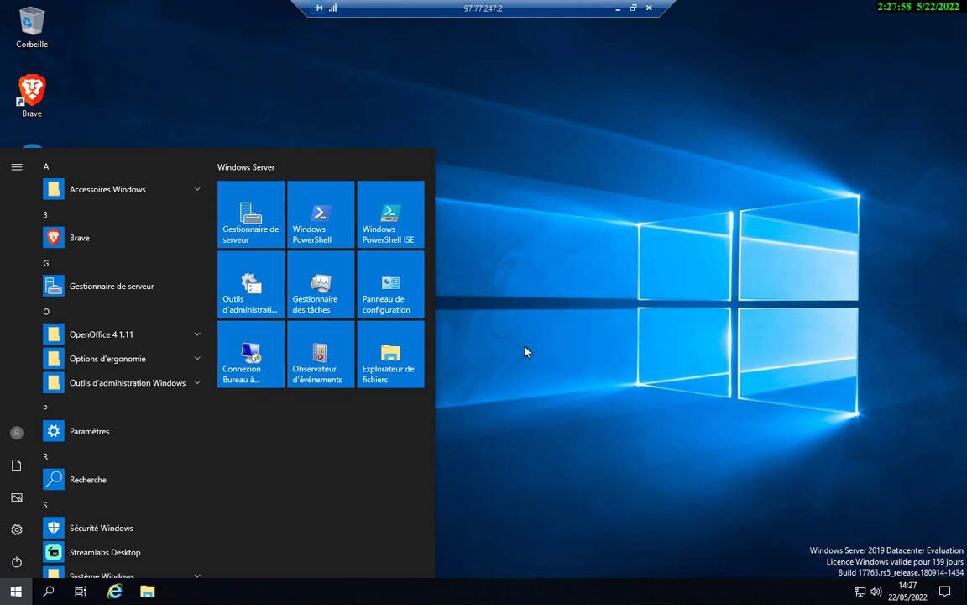
# From the server, connect to 97.77.247.250 and accept its certificate warning
pyautogui.click(252, 366)
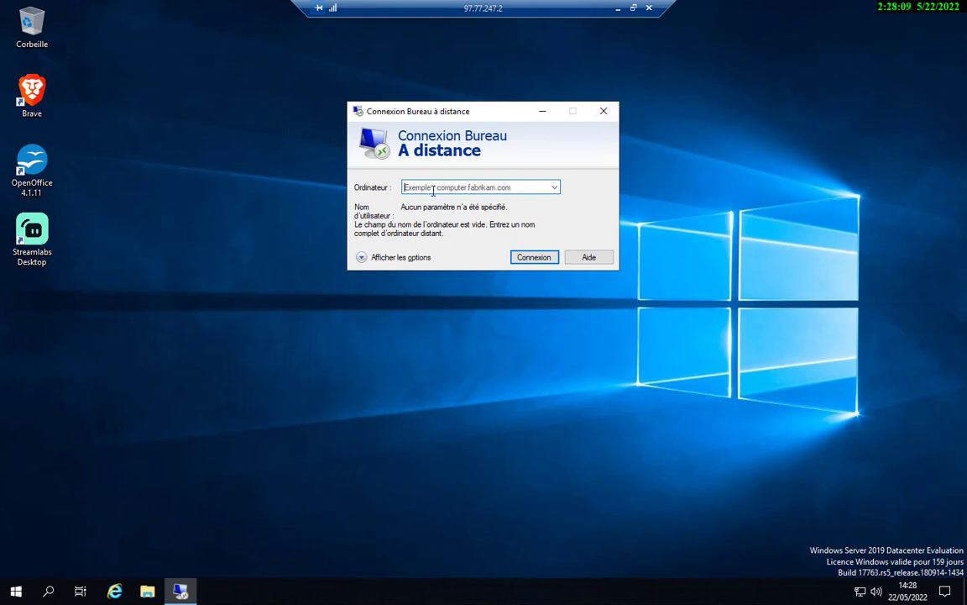
pyautogui.click(429, 188)
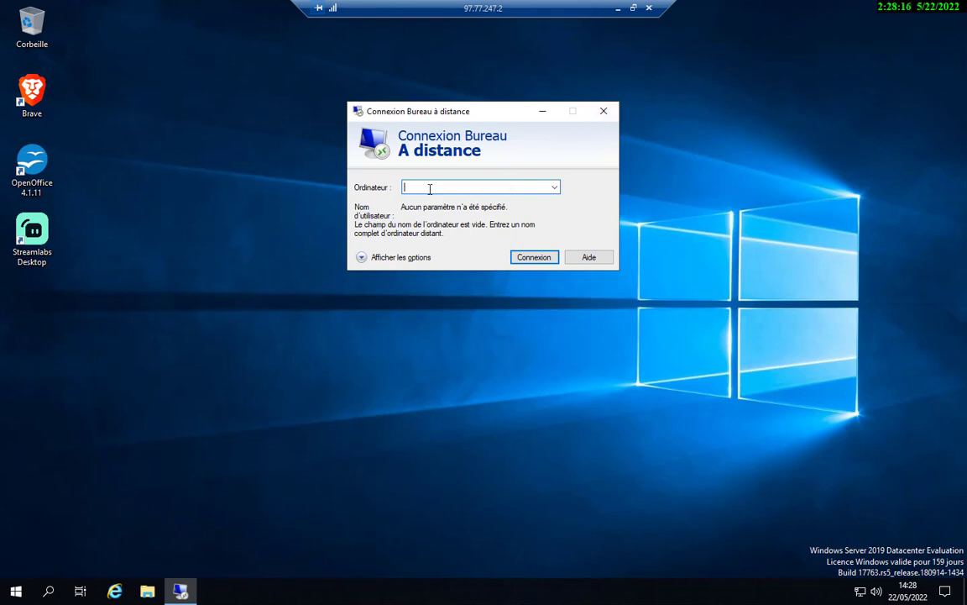
pyautogui.write('97.77.247')
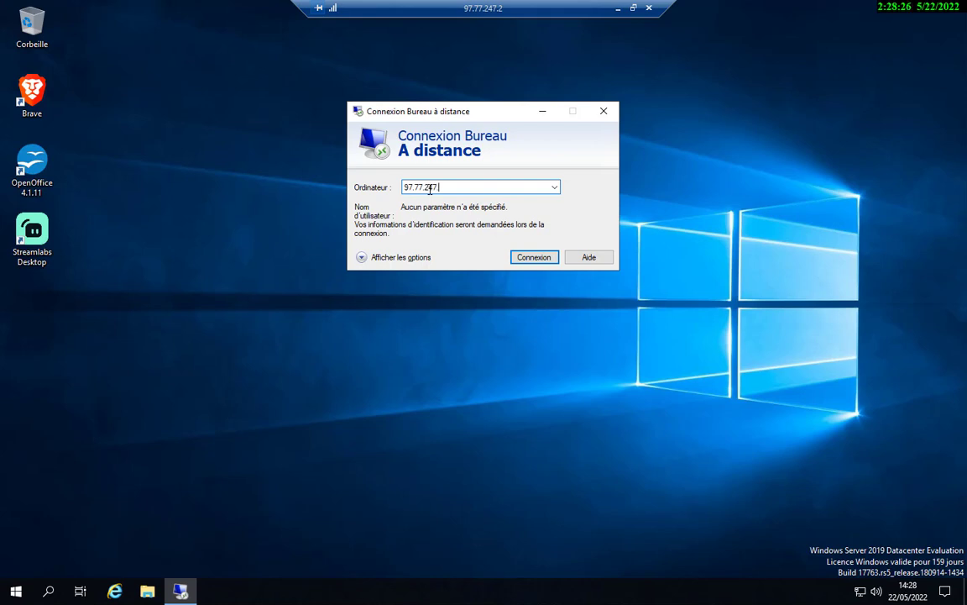
pyautogui.write('250')
pyautogui.click(545, 261)
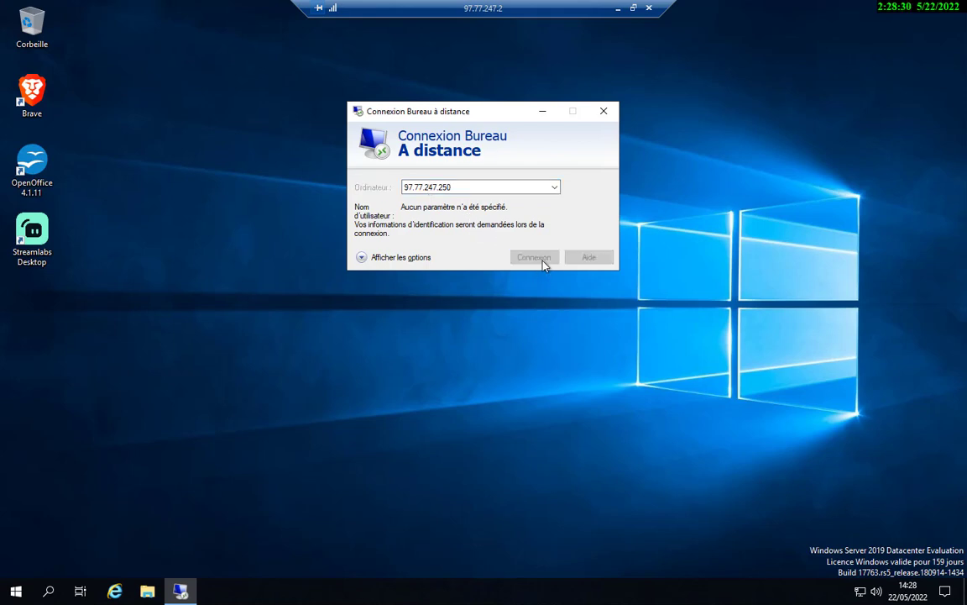
pyautogui.click(519, 329)
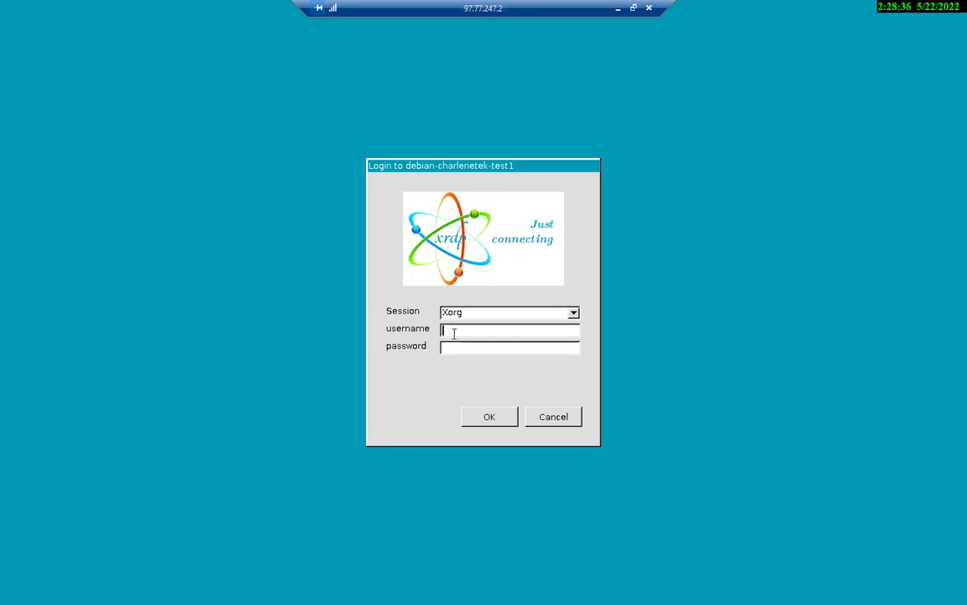
# Log in at the xrdp prompt with the Debian account credentials
pyautogui.write('skt1')
pyautogui.click(467, 346)
pyautogui.write('*')
pyautogui.click(487, 416)
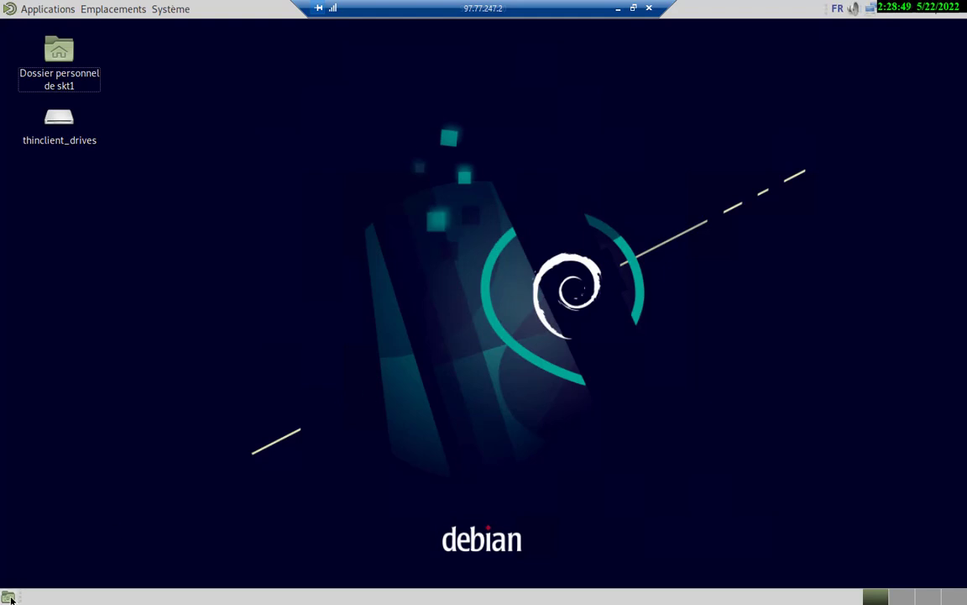
# Open Xfce Terminal on Debian and switch to root with su -
pyautogui.click(12, 9)
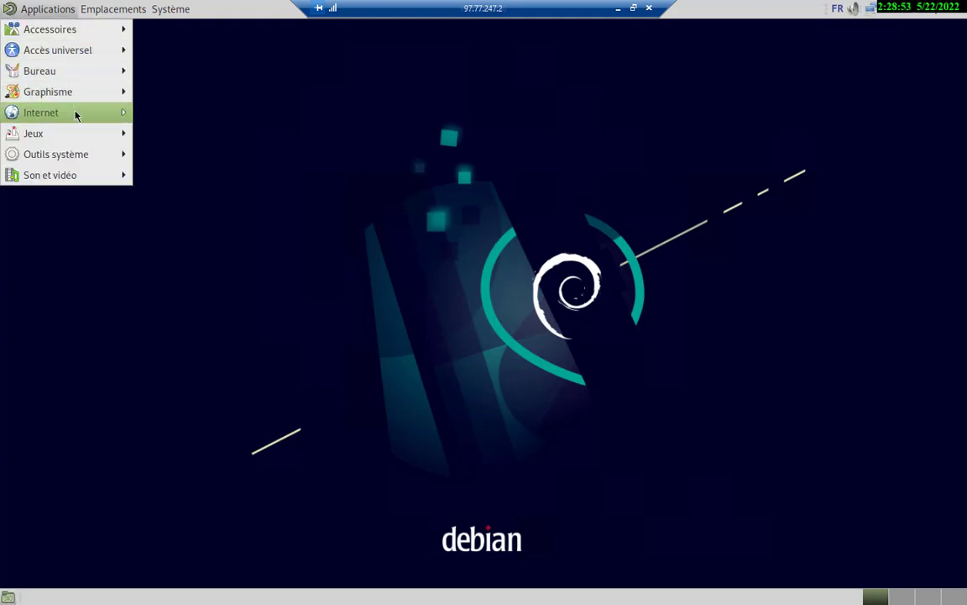
pyautogui.moveTo(95, 148)
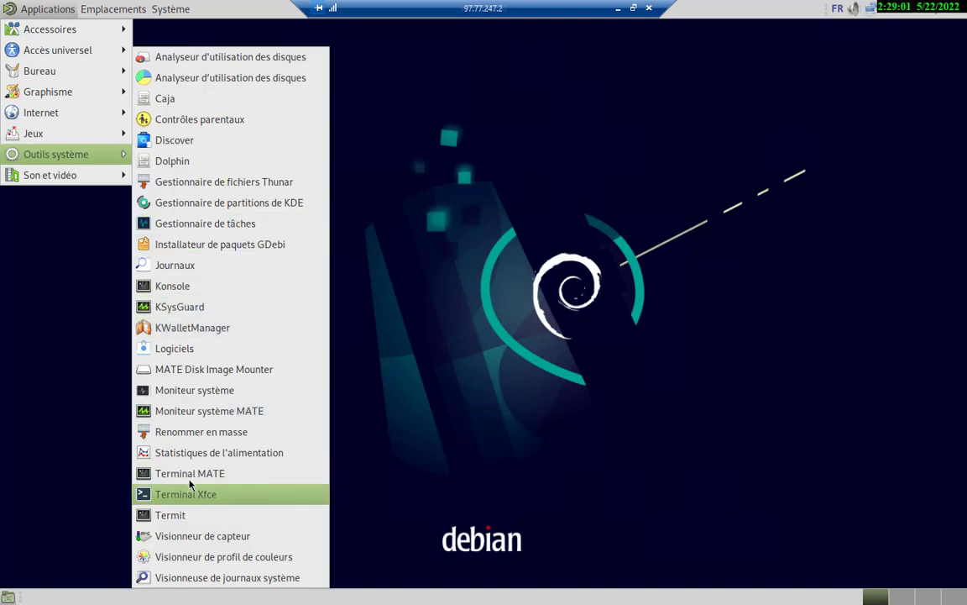
pyautogui.click(200, 474)
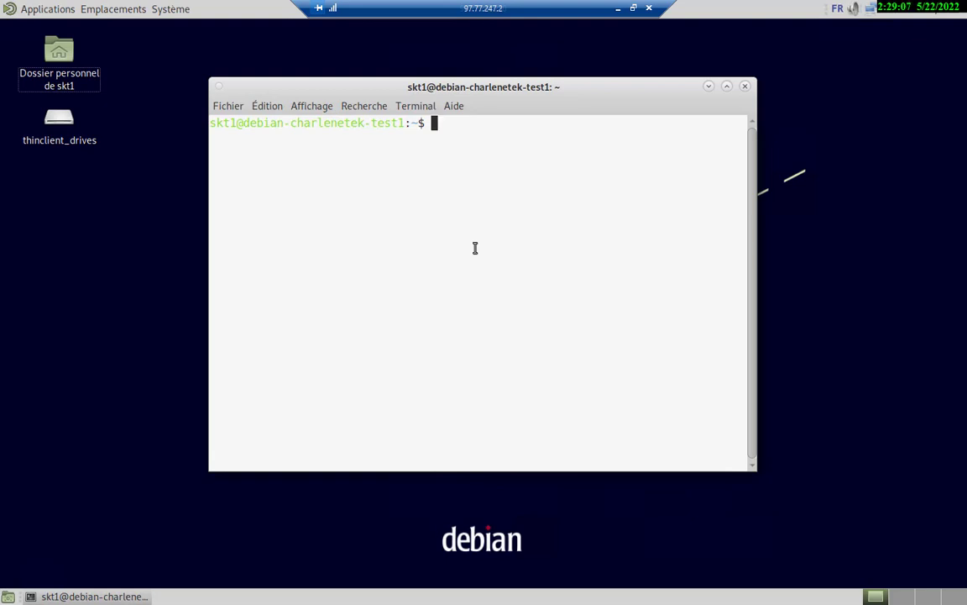
pyautogui.write('su -')
pyautogui.press('Return')
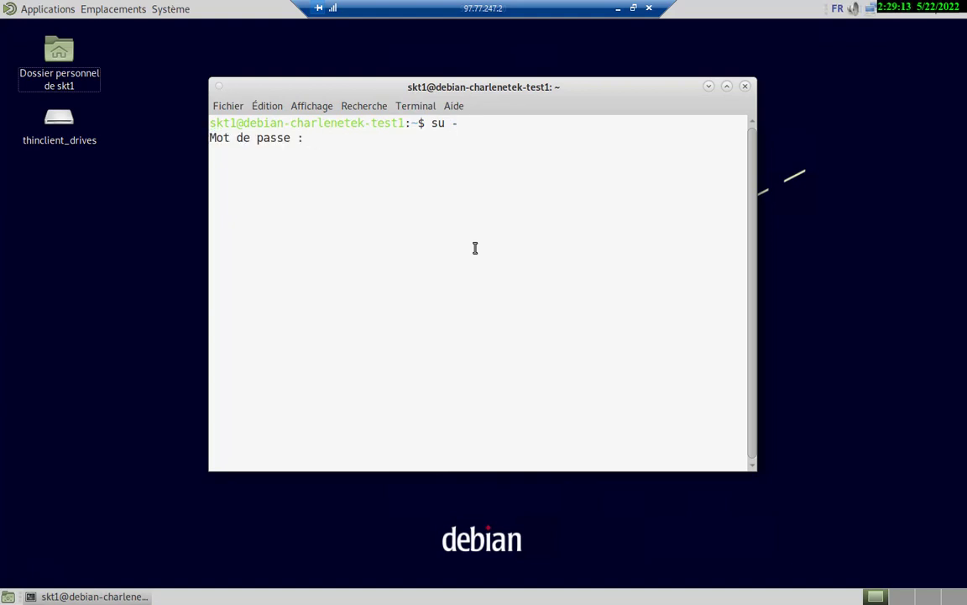
pyautogui.press('Return')
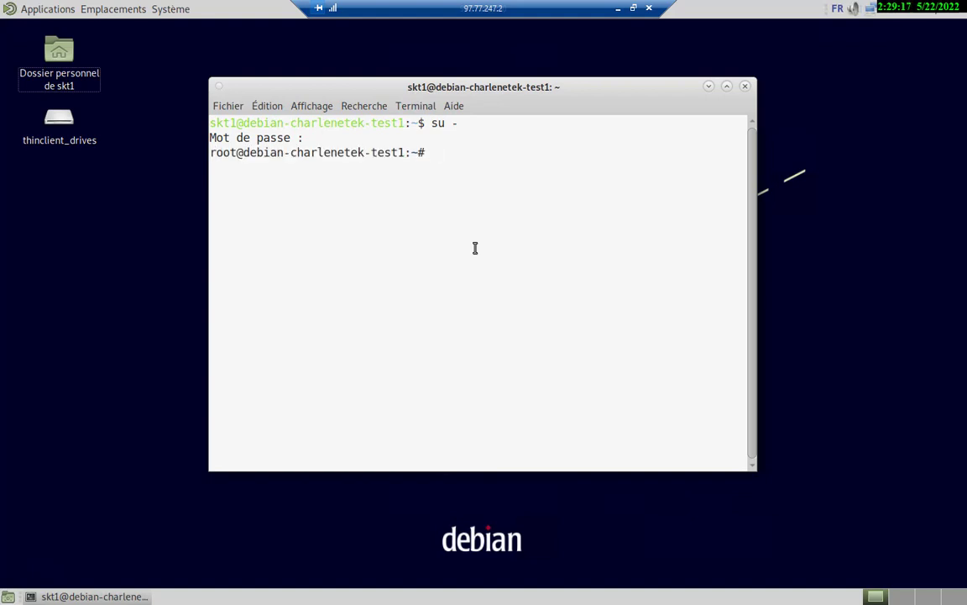
# Clear the root terminal and minimise the remote Debian session
pyautogui.write('clear')
pyautogui.press('Return')
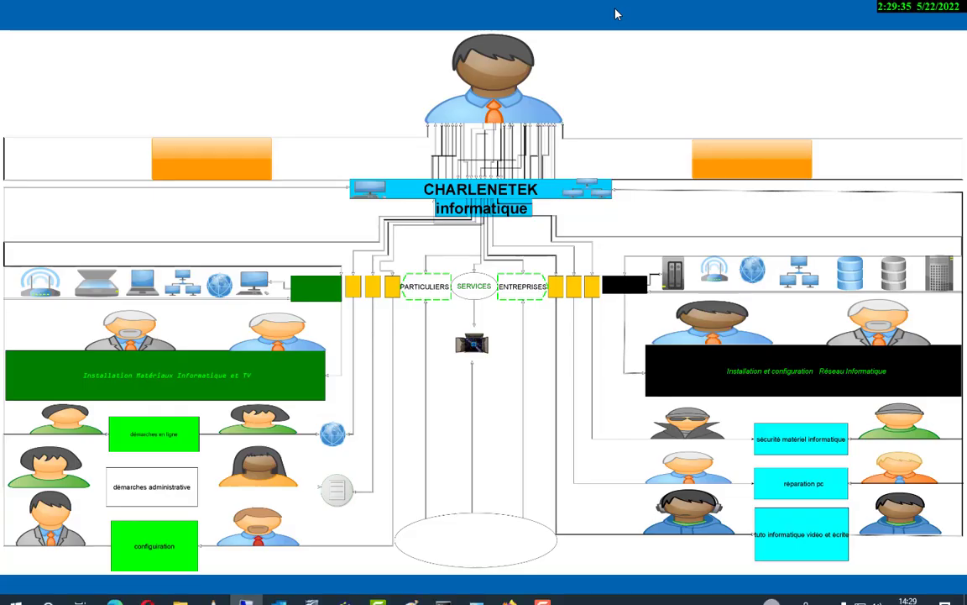
pyautogui.click(618, 8)
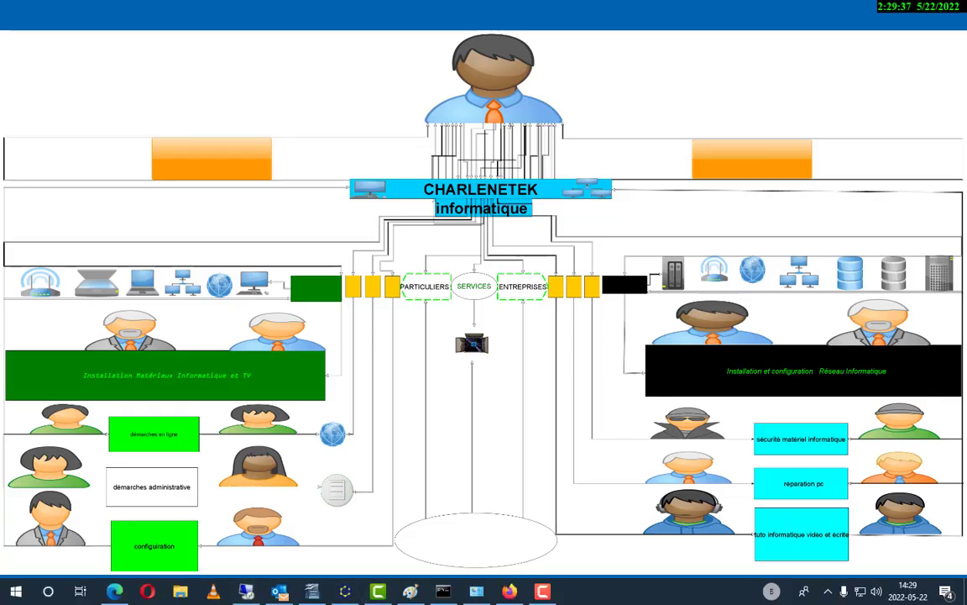
# Show the OpenSSH diagram in yEd, then restore the remote Debian session
pyautogui.click(345, 591)
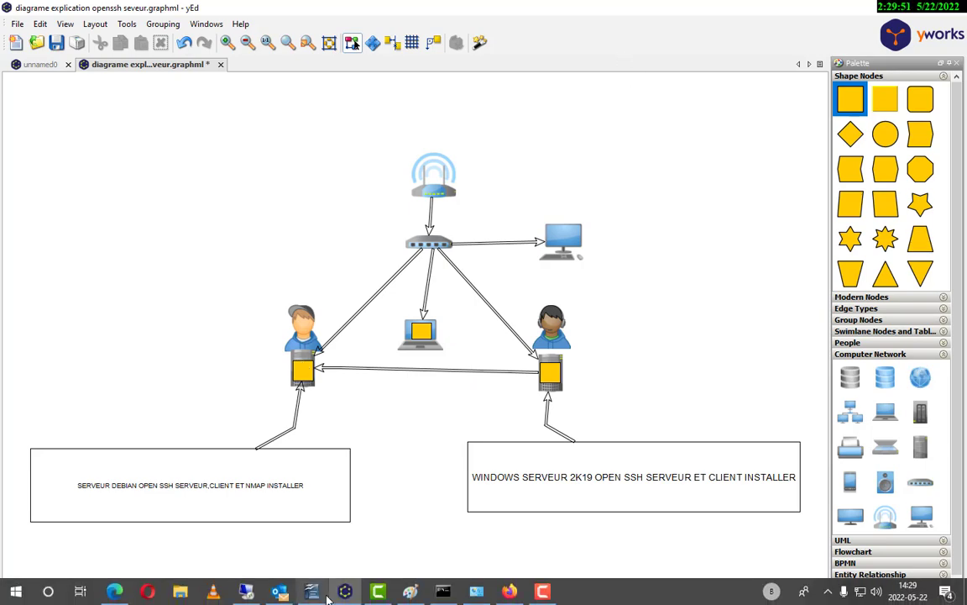
pyautogui.click(344, 591)
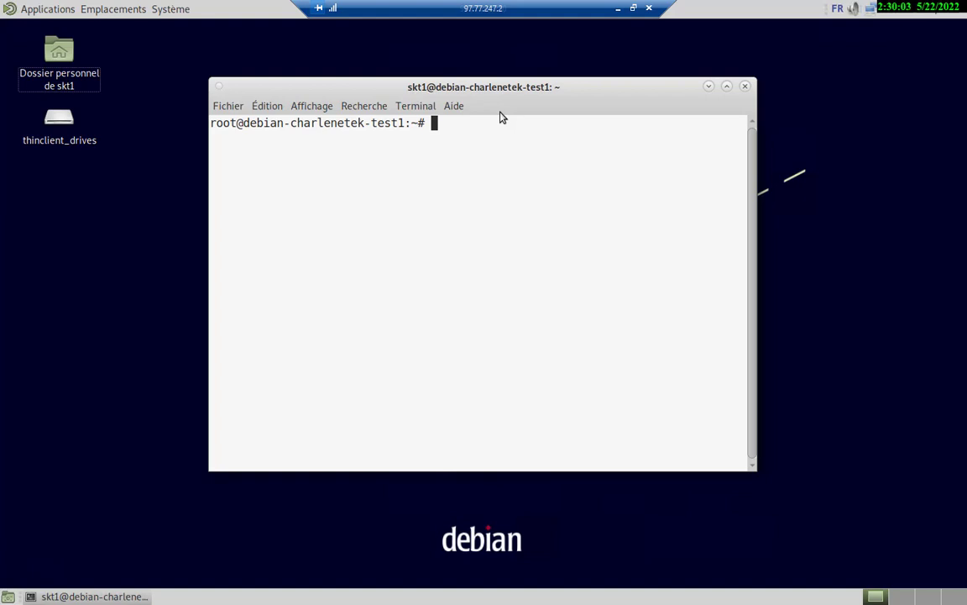
# Run apt update and then apt upgrade -y as root
pyautogui.write('apt update')
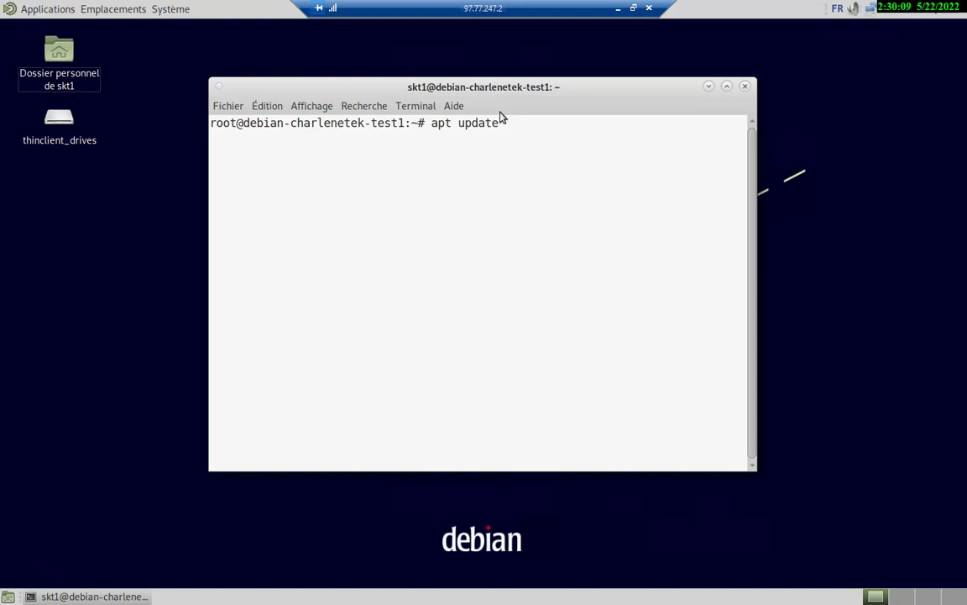
pyautogui.press('Return')
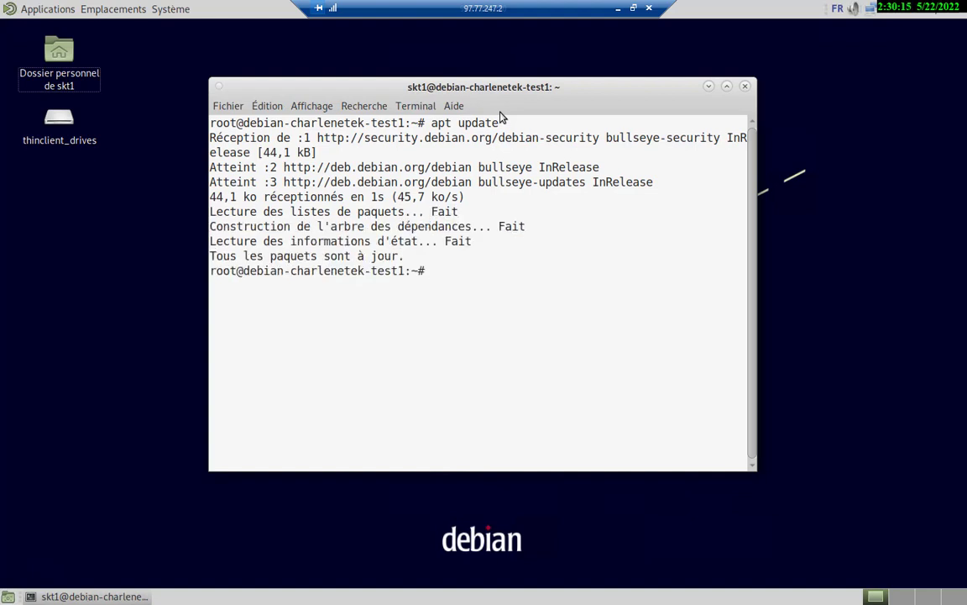
pyautogui.write('apt upgrade')
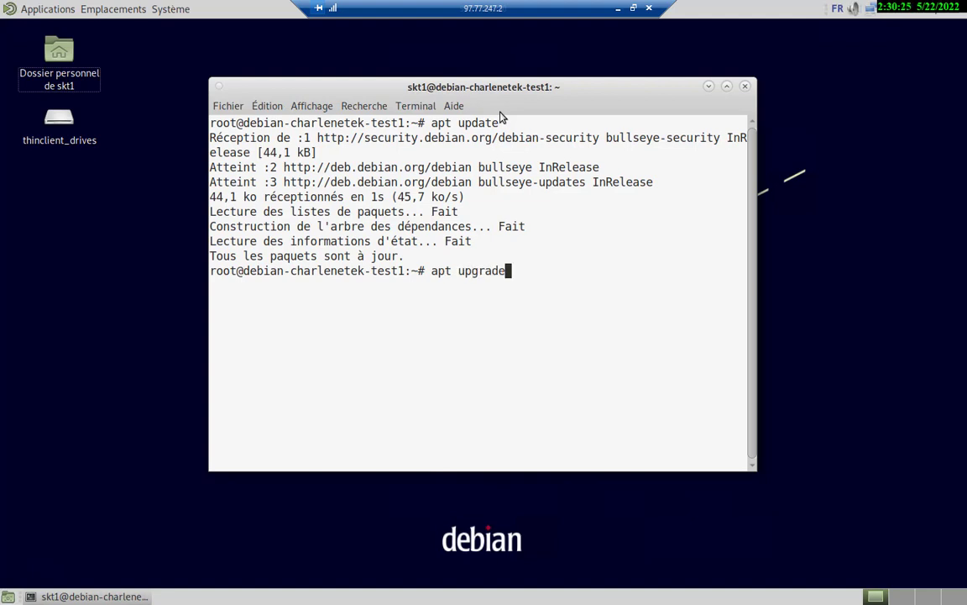
pyautogui.write(' -y')
pyautogui.press('Return')
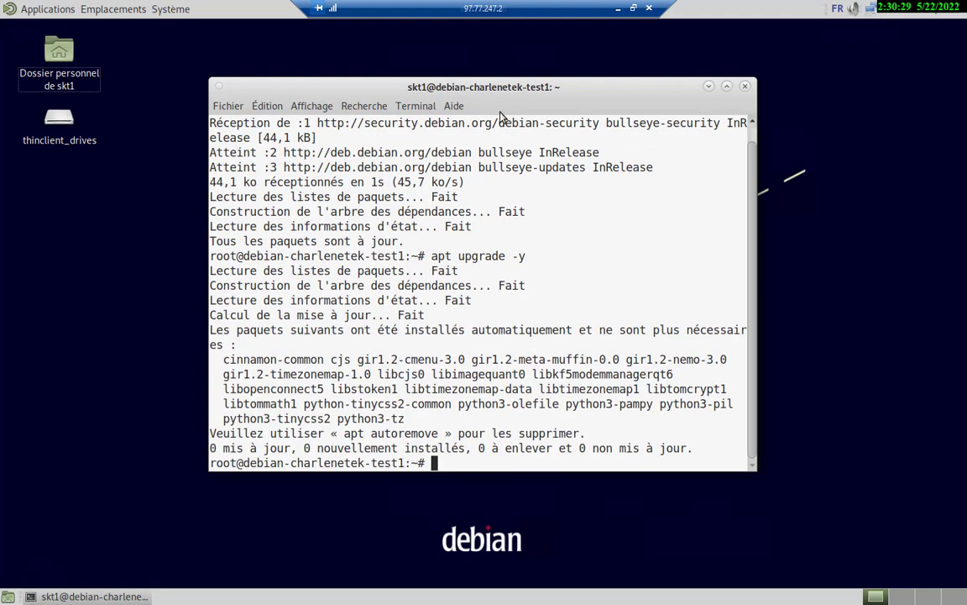
# Clear the terminal output, minimise the remote session, and hide yEd
pyautogui.write('clear')
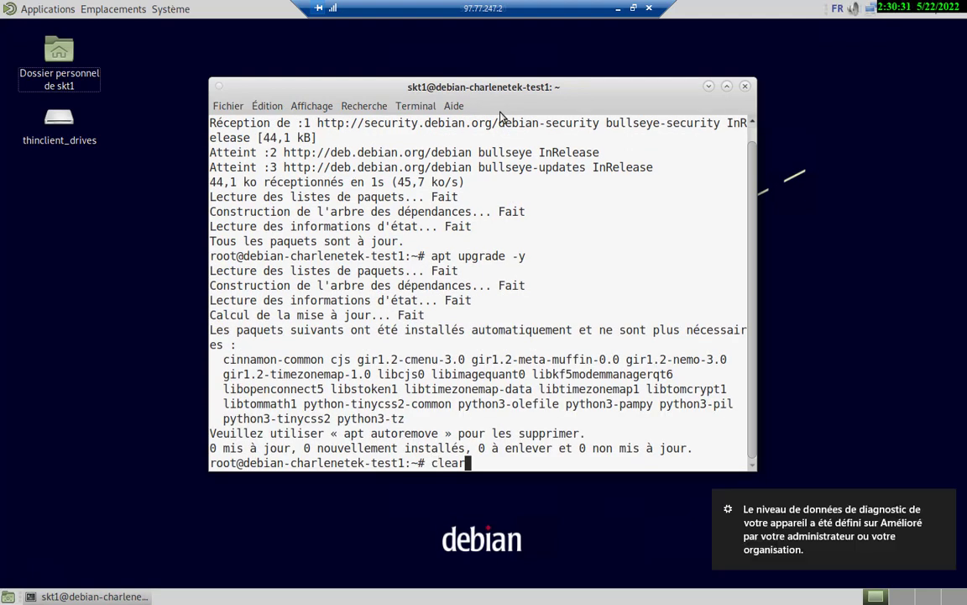
pyautogui.press('Return')
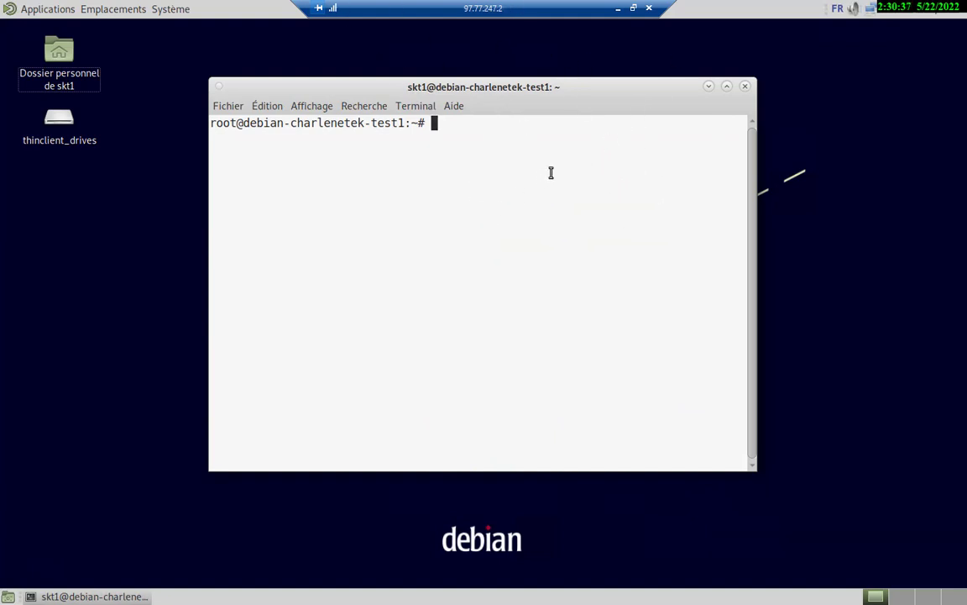
pyautogui.click(617, 9)
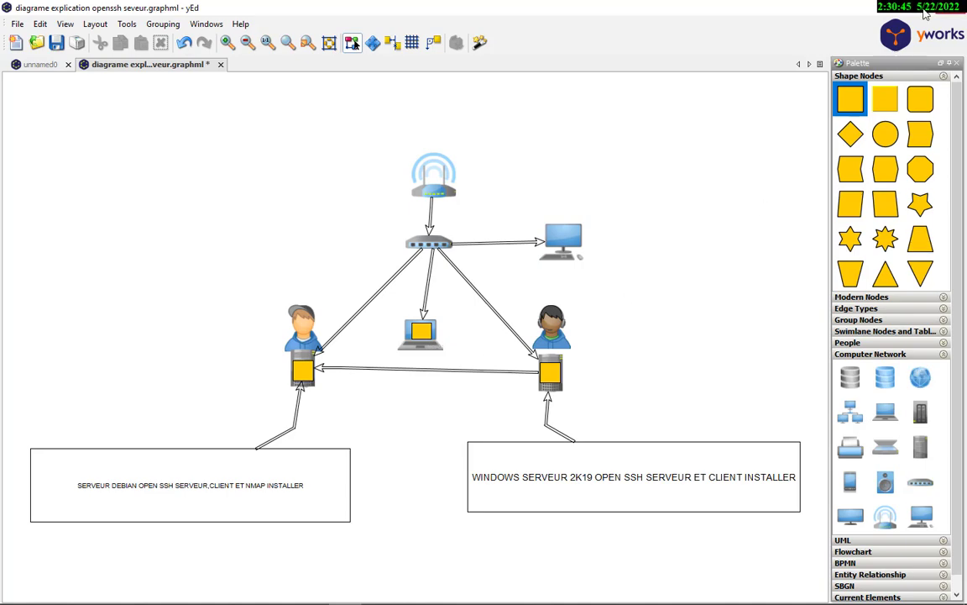
pyautogui.click(804, 10)
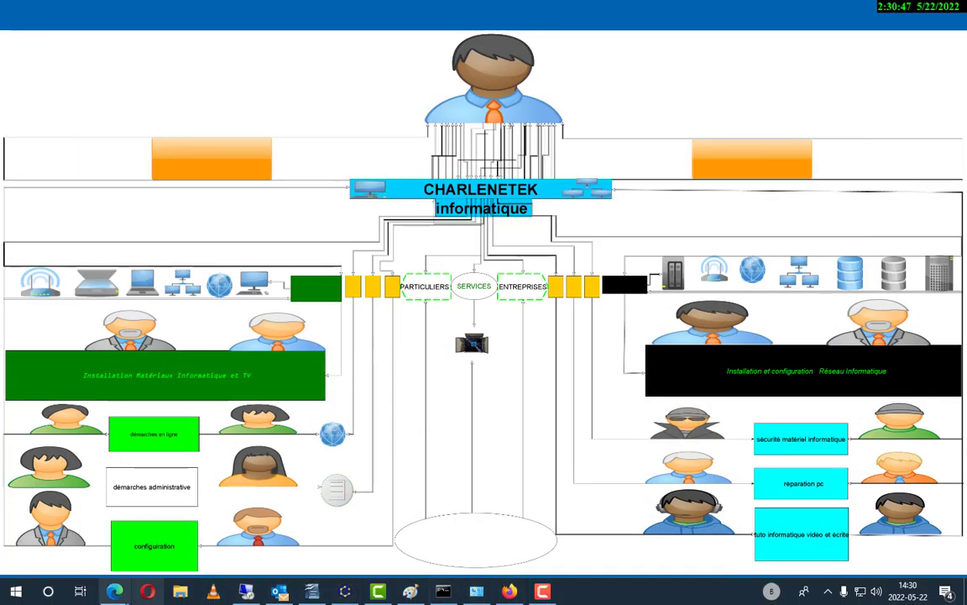
pyautogui.click(22, 596)
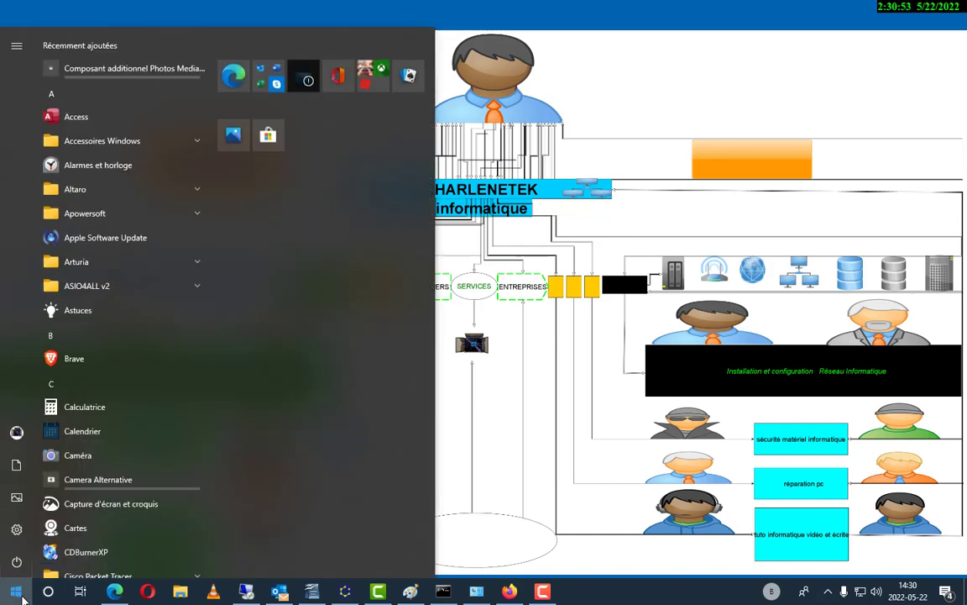
pyautogui.write('b')
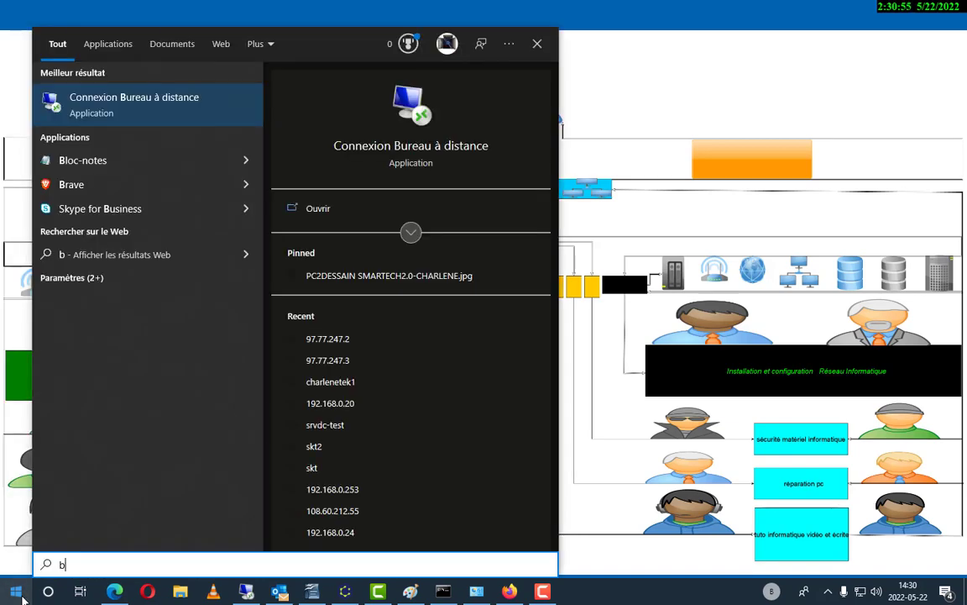
pyautogui.click(140, 111)
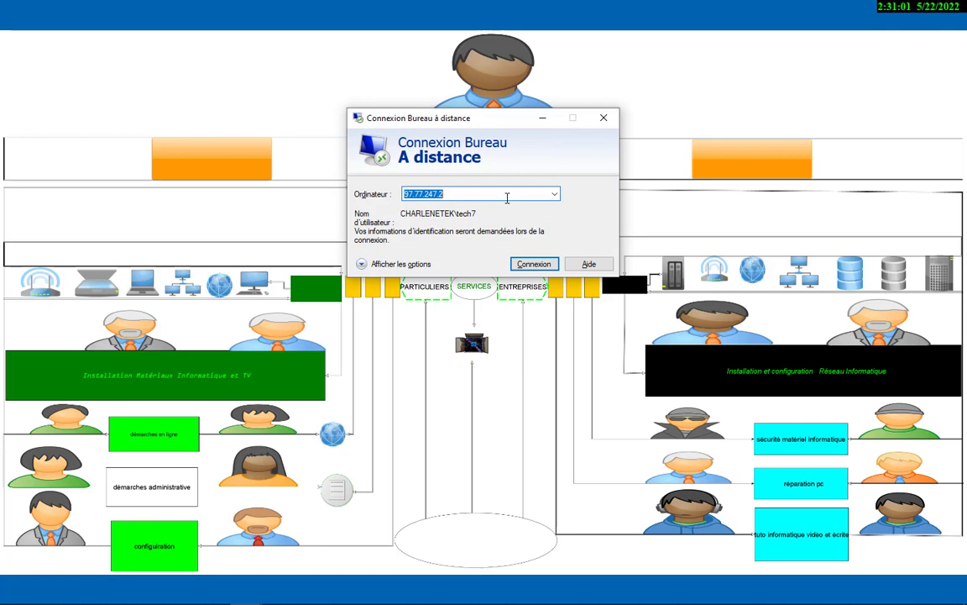
pyautogui.click(507, 198)
pyautogui.write('51')
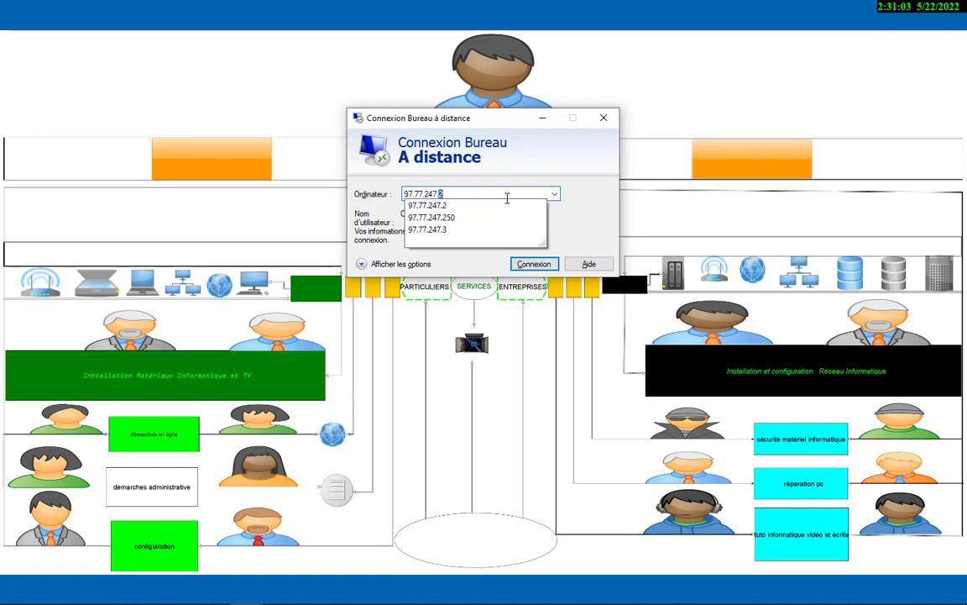
pyautogui.click(525, 264)
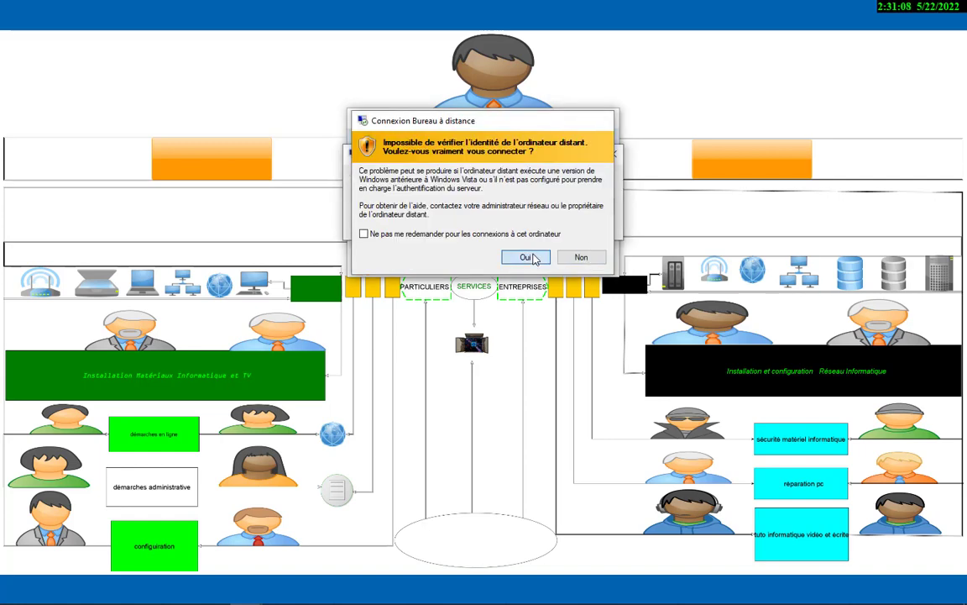
pyautogui.click(535, 257)
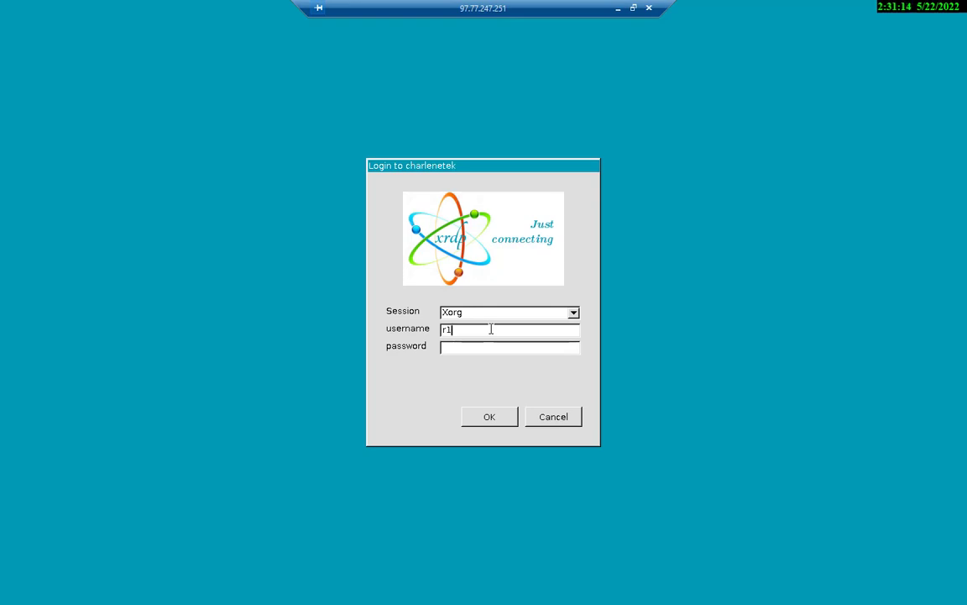
# Log in to the Kali desktop, close its terminal, and minimise the remote session
pyautogui.click(525, 343)
pyautogui.press('Return')
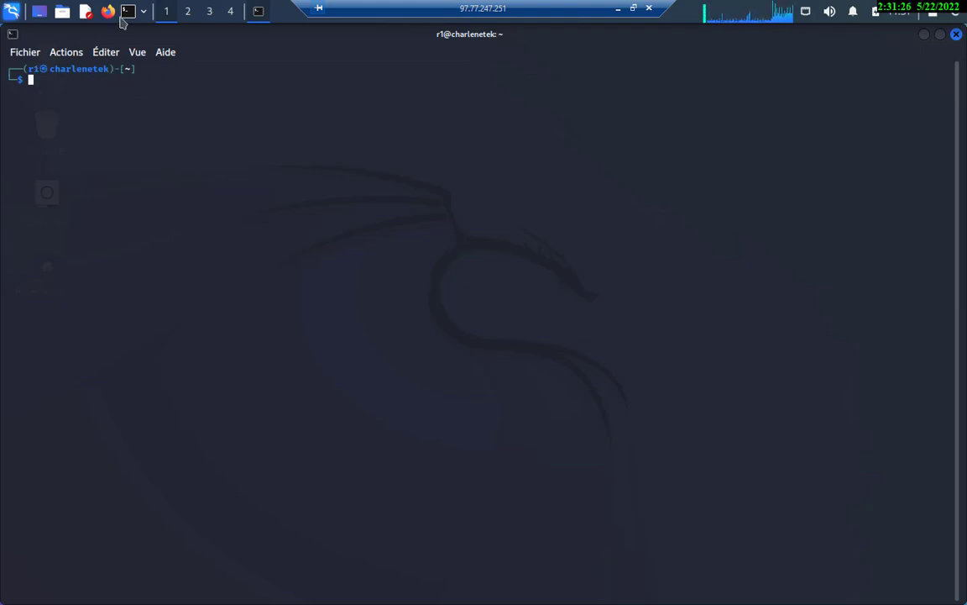
pyautogui.click(956, 36)
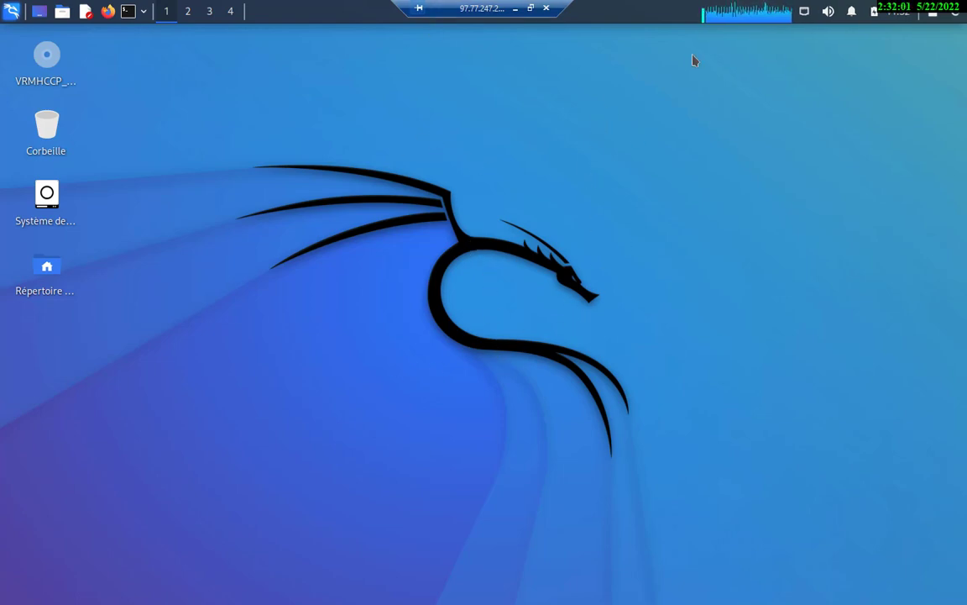
pyautogui.click(516, 9)
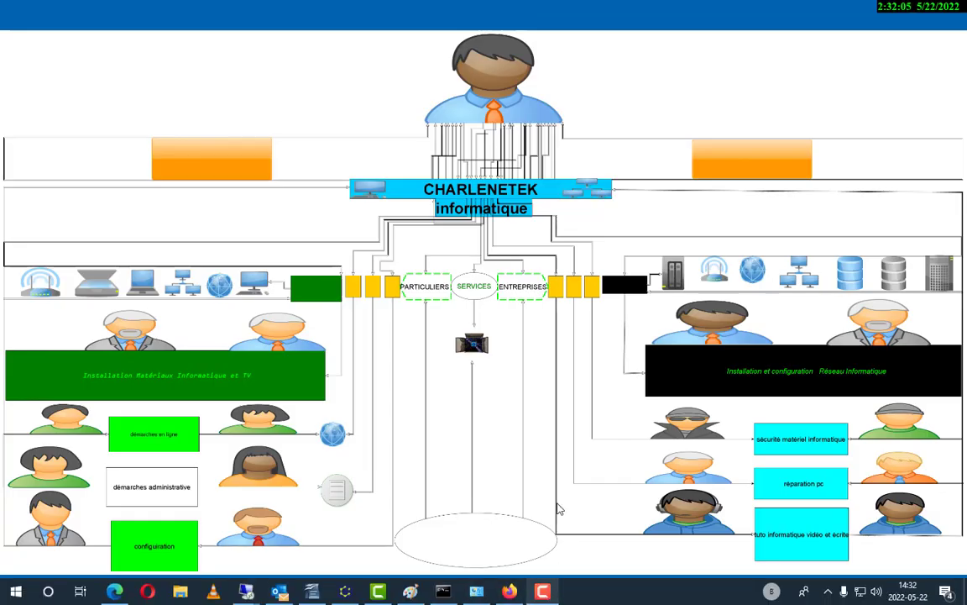
pyautogui.click(544, 594)
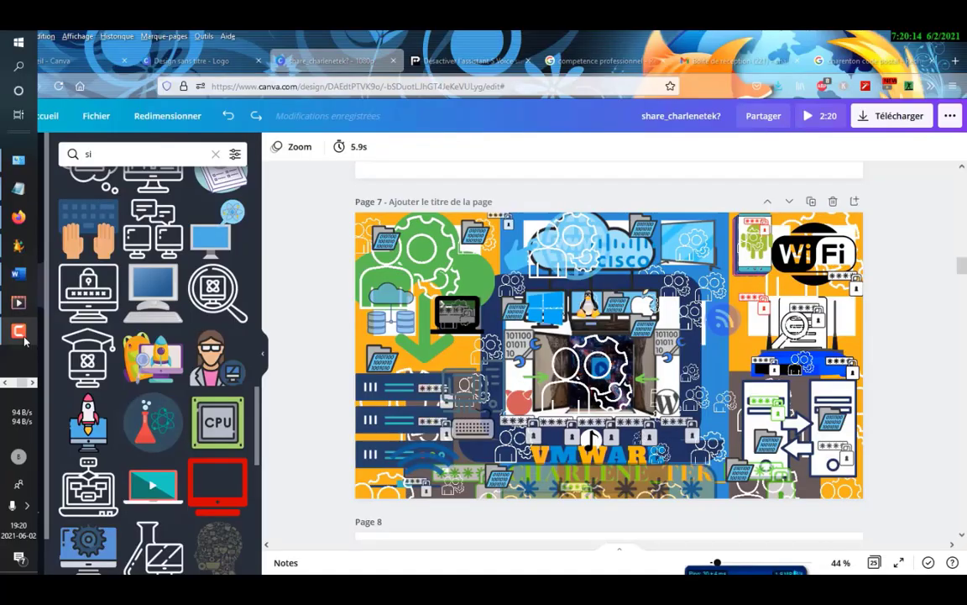